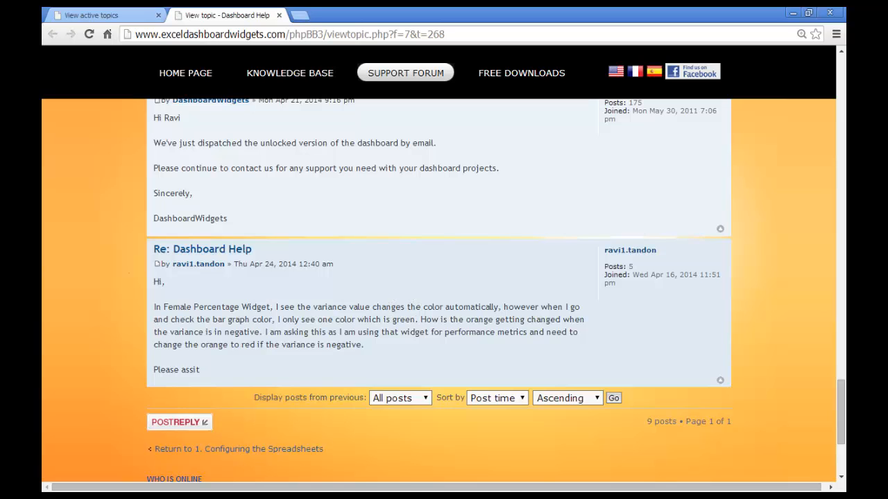
# Step: Switch to the Excel widgets workbook and recalculate the random data twice to compare the Female Percentage widget's variance colors
pyautogui.click(314, 497)
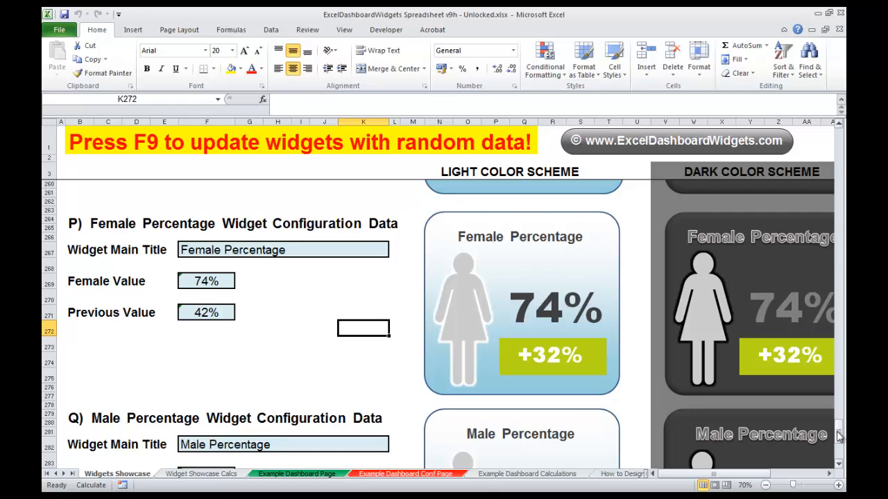
pyautogui.moveTo(839, 435); pyautogui.dragTo(838, 433)
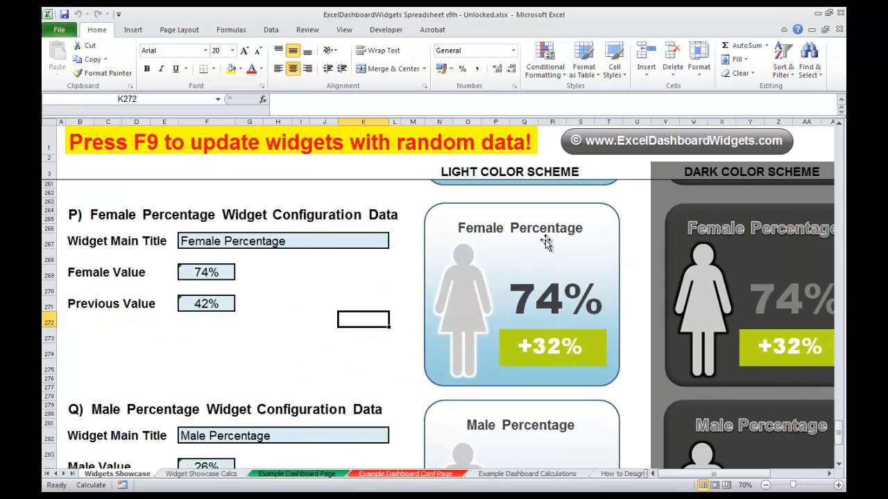
pyautogui.click(361, 349)
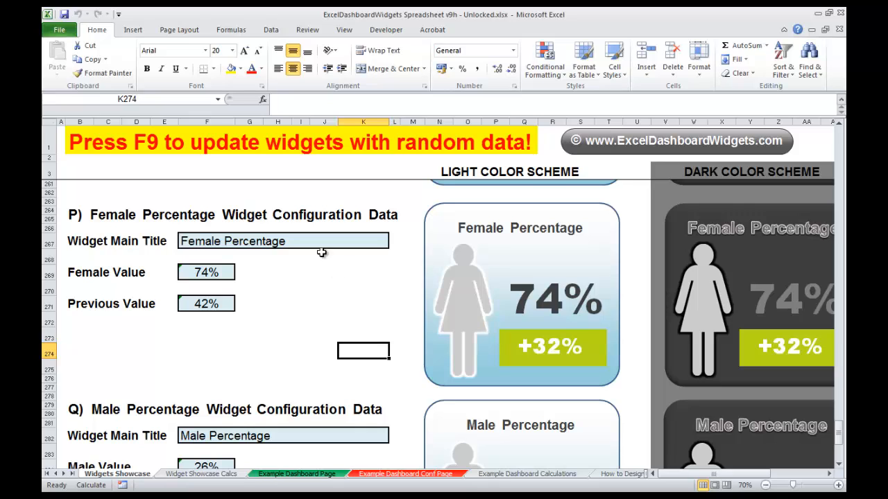
pyautogui.press('F9')
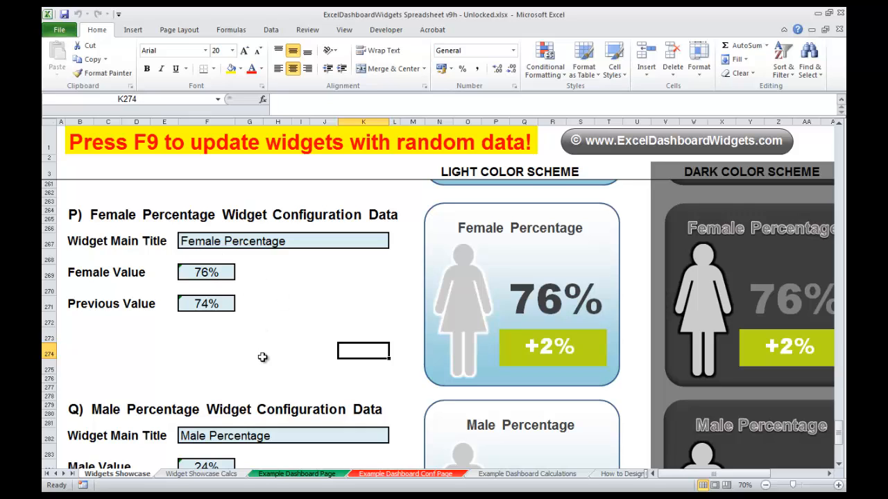
pyautogui.press('F9')
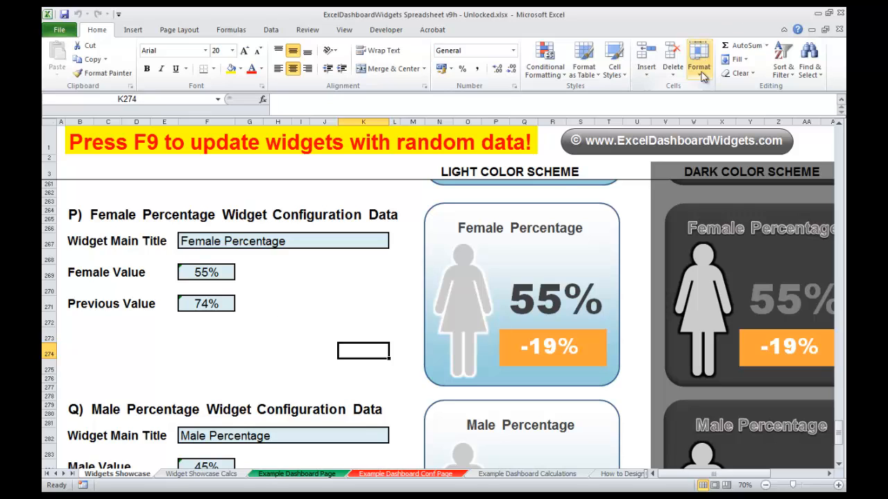
# Step: Select the light Female Percentage widget and show the list of shapes on this sheet
pyautogui.click(423, 281)
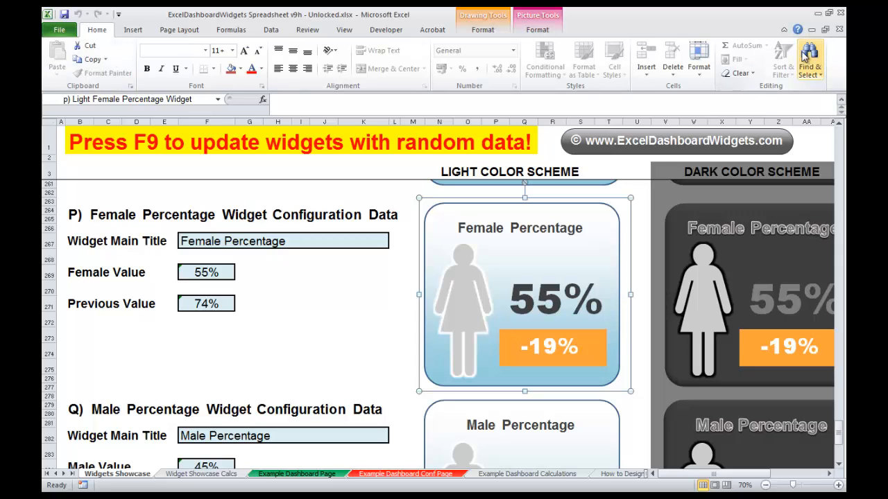
pyautogui.click(813, 73)
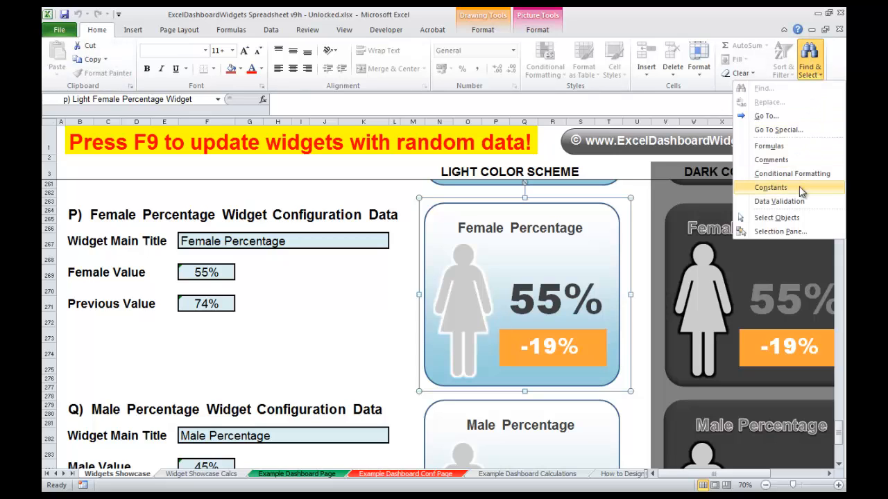
pyautogui.click(784, 233)
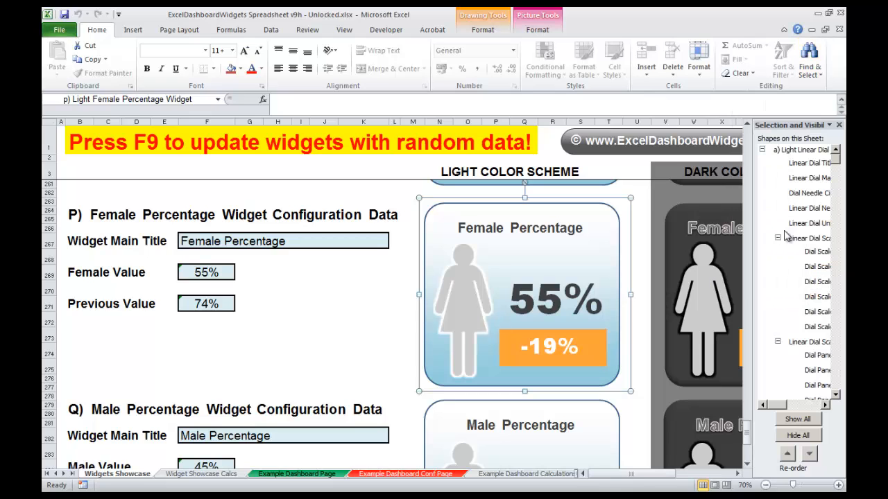
# Step: Collapse shape groups a) Light Linear Dial through j) Light Up / Down Widget, widening the shape list to read full names
pyautogui.click(761, 149)
pyautogui.click(762, 164)
pyautogui.click(762, 180)
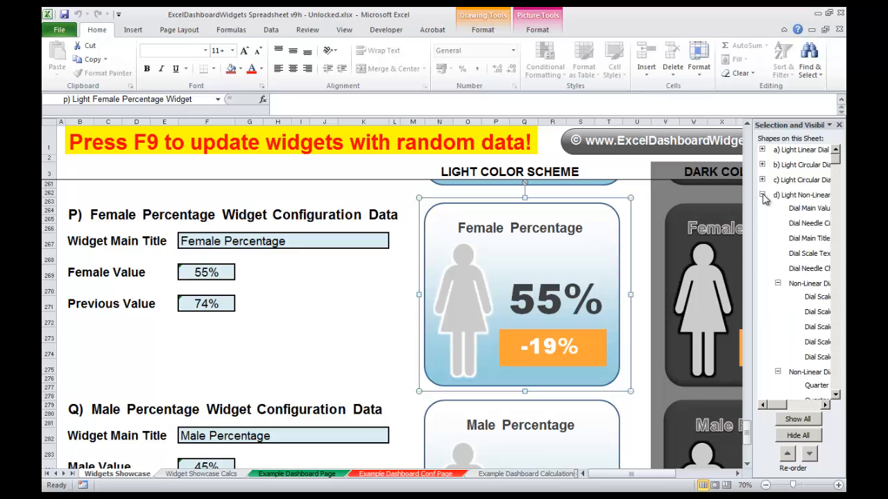
pyautogui.click(761, 195)
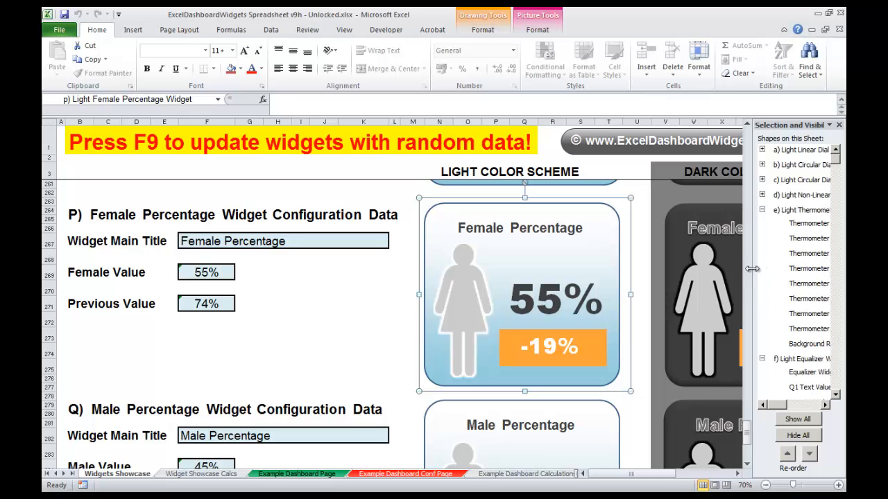
pyautogui.moveTo(752, 268); pyautogui.dragTo(658, 268)
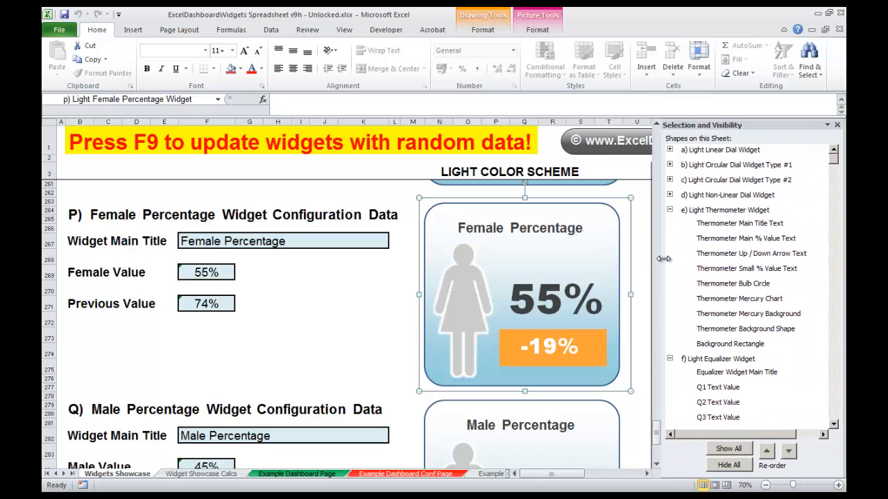
pyautogui.click(671, 210)
pyautogui.click(671, 224)
pyautogui.click(671, 240)
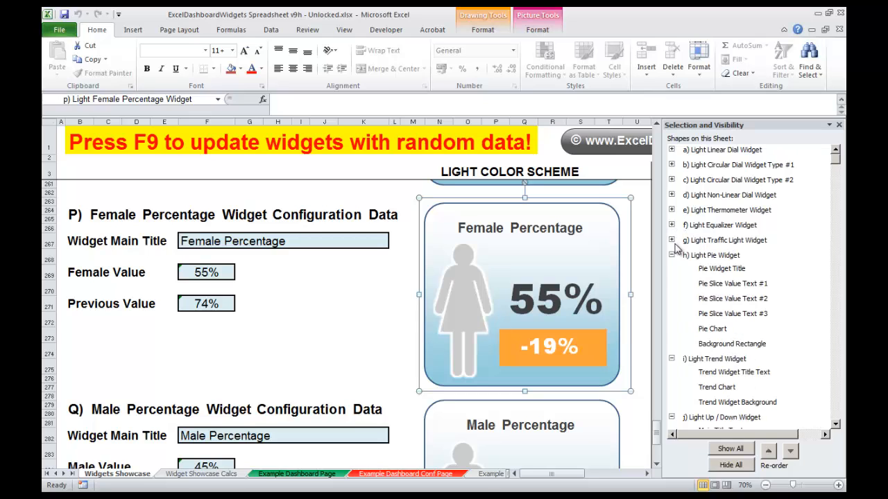
pyautogui.click(672, 255)
pyautogui.click(671, 271)
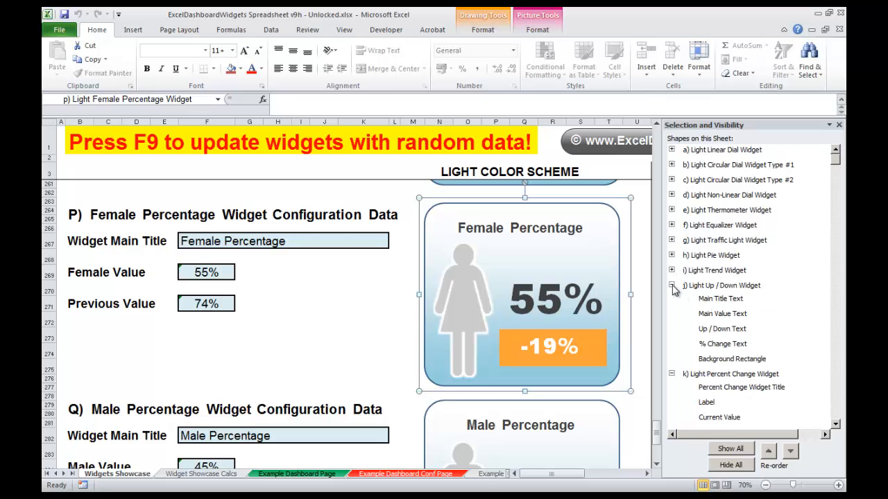
pyautogui.click(671, 285)
# Step: Locate the p) Light Female Percentage Widget group, collapsing Dots Widget Dots, Light World Map Widget and Light Gender Breakdown Widget
pyautogui.moveTo(838, 161); pyautogui.dragTo(838, 182)
pyautogui.click(687, 225)
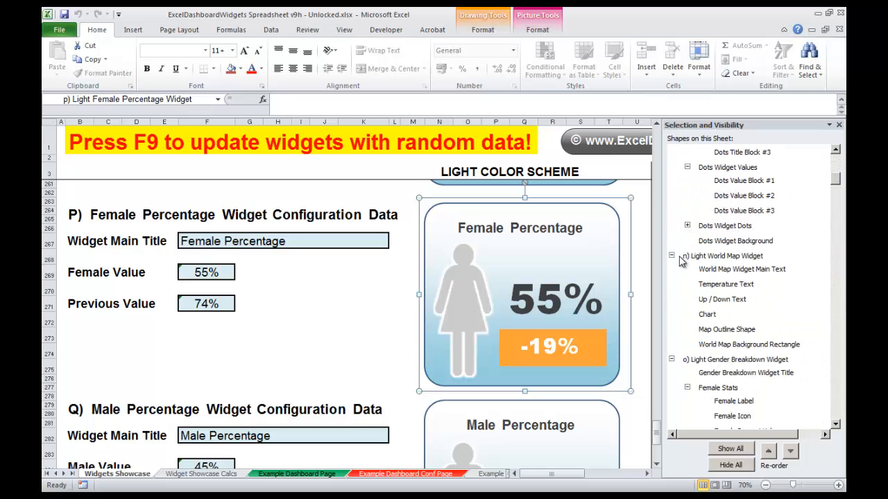
pyautogui.click(672, 255)
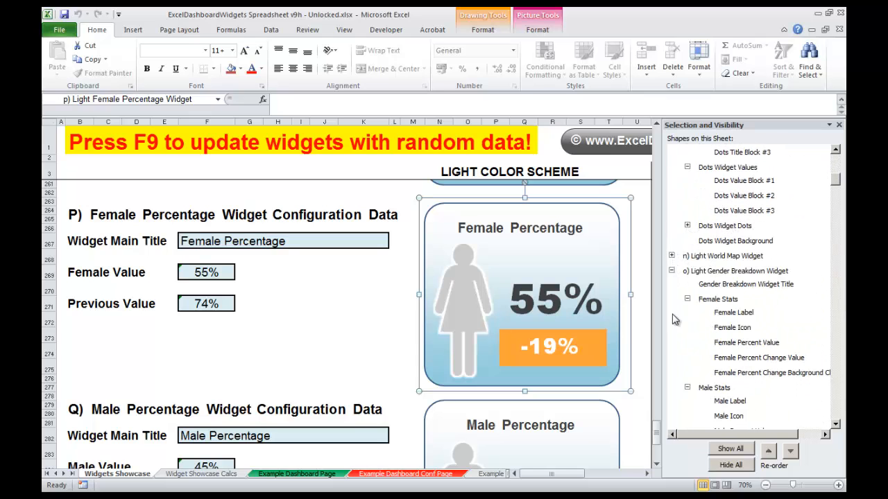
pyautogui.click(672, 270)
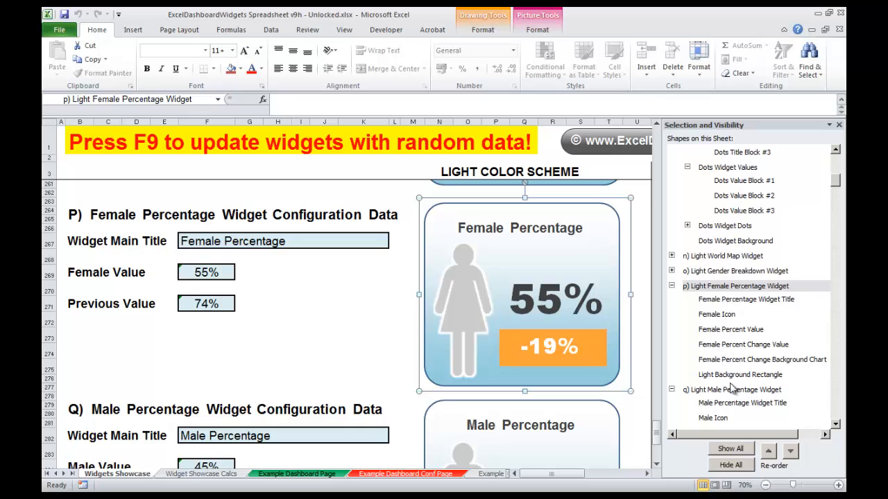
# Step: Select the Female Percentage Widget Title and the Female Icon, try moving the icon outward from the widget, and undo the move
pyautogui.click(742, 303)
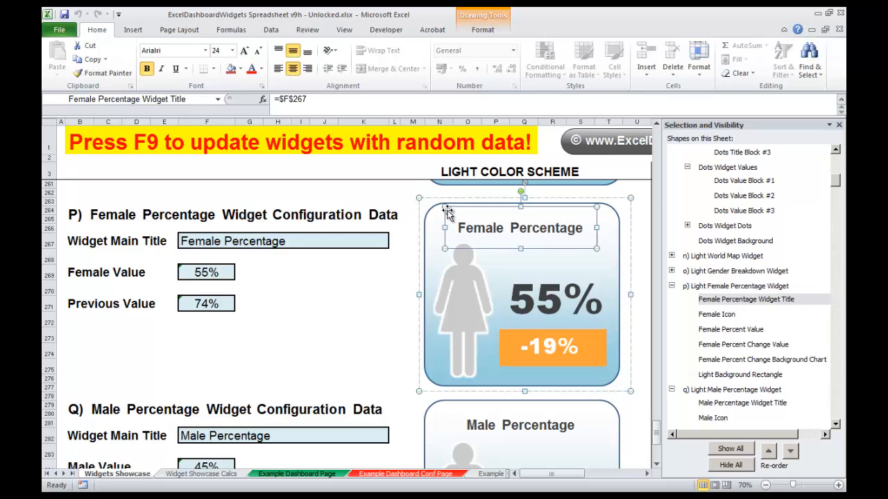
pyautogui.click(716, 316)
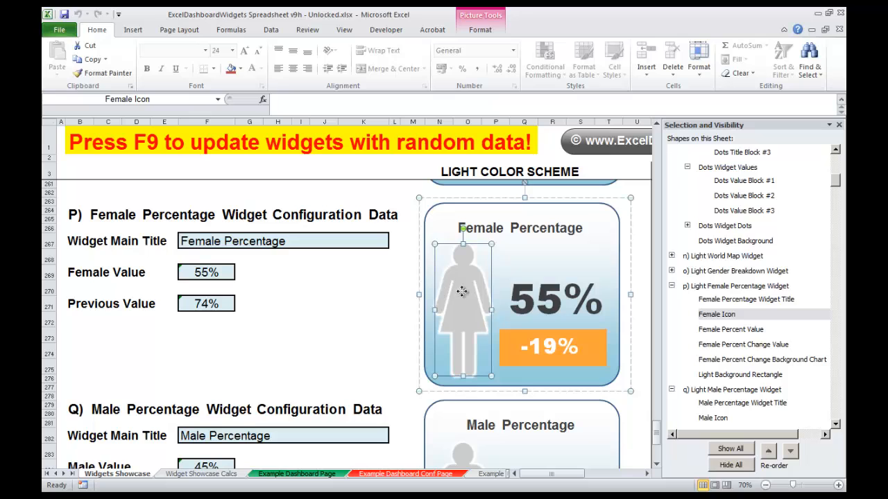
pyautogui.moveTo(461, 295); pyautogui.dragTo(414, 279)
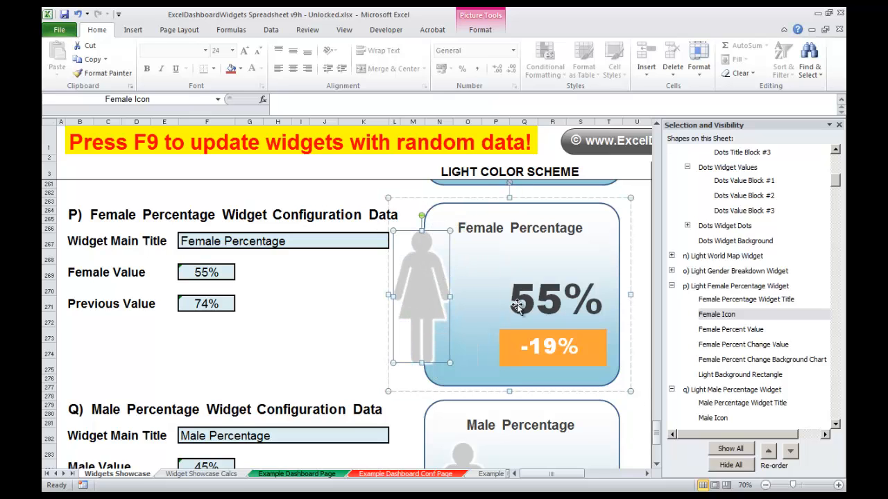
pyautogui.hotkey('ctrl', 'z')
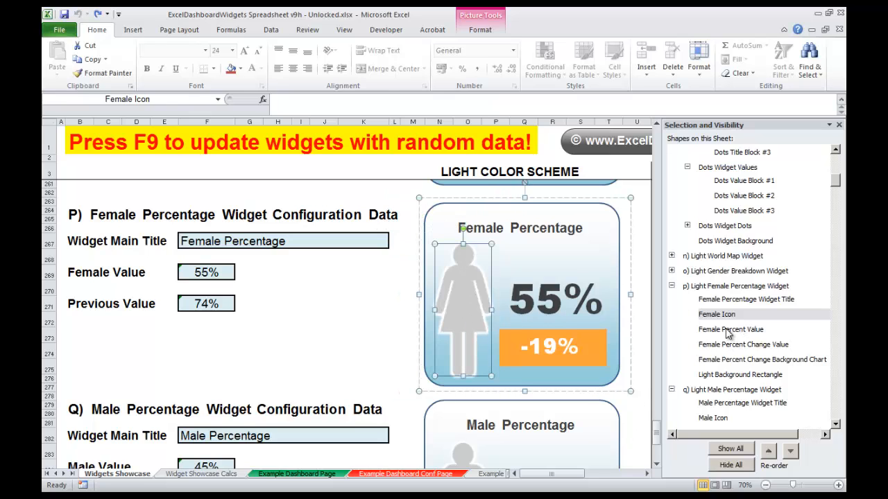
# Step: Inspect the Female Percent Value, Female Percent Change Value and Female Percent Change Background Chart shapes one after another
pyautogui.click(728, 330)
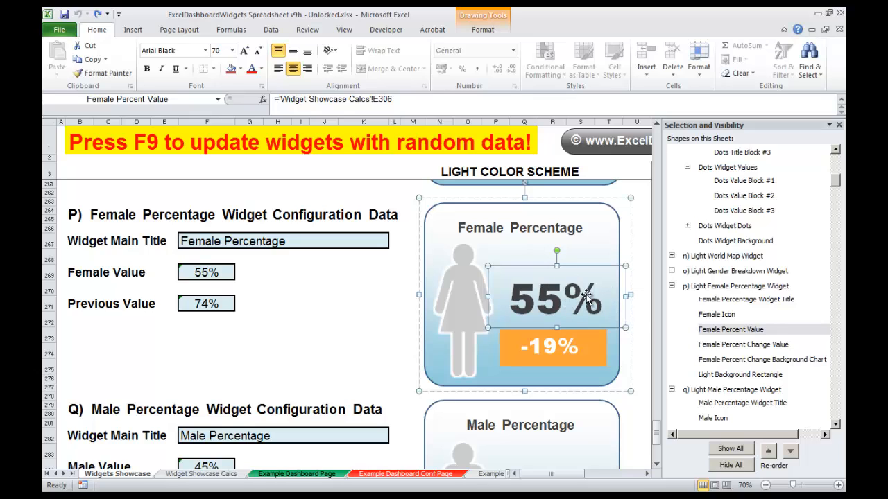
pyautogui.click(742, 345)
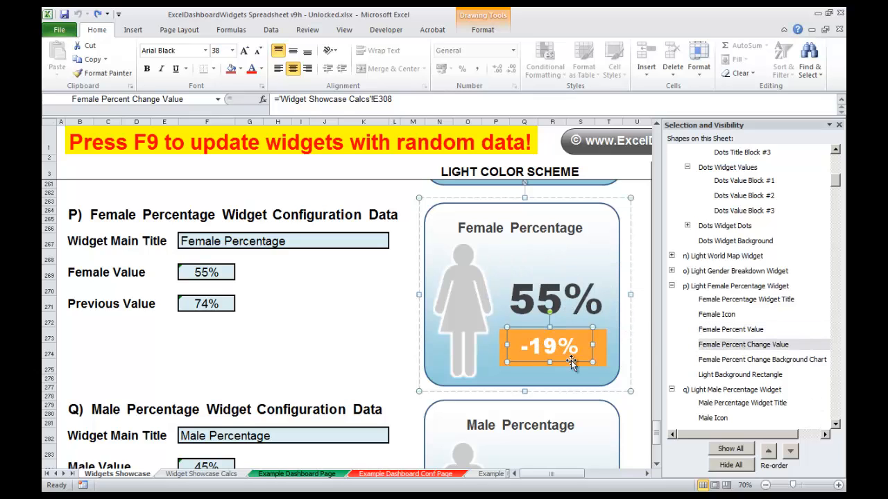
pyautogui.click(727, 360)
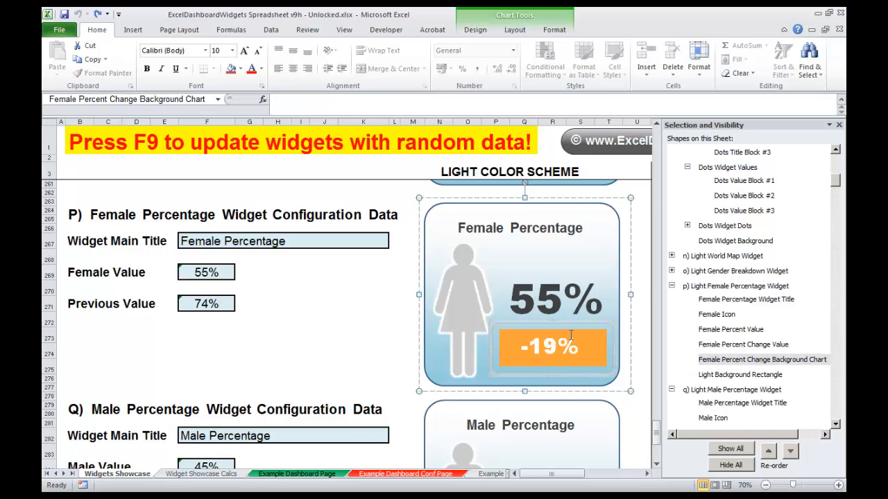
# Step: Select the Light Background Rectangle, try a different corner rounding, undo it, and deselect the shape
pyautogui.click(737, 377)
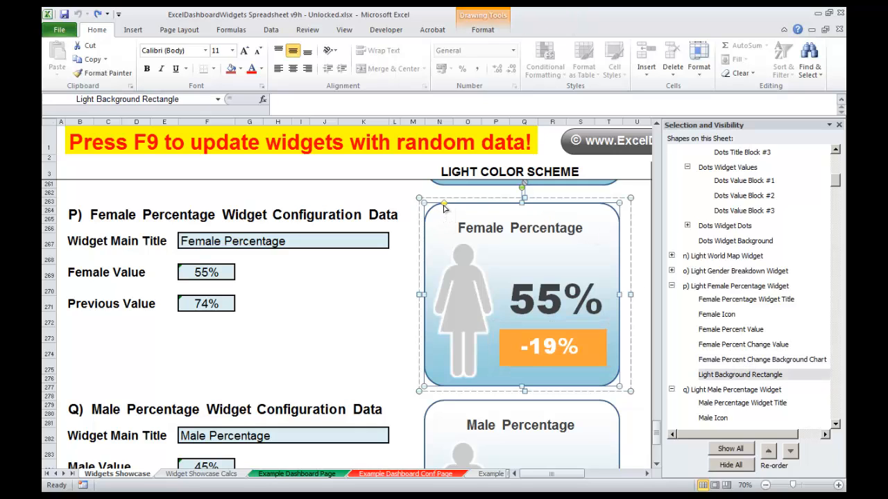
pyautogui.moveTo(444, 203)
pyautogui.mouseDown()
pyautogui.moveTo(493, 217)
pyautogui.moveTo(454, 212)
pyautogui.mouseUp()
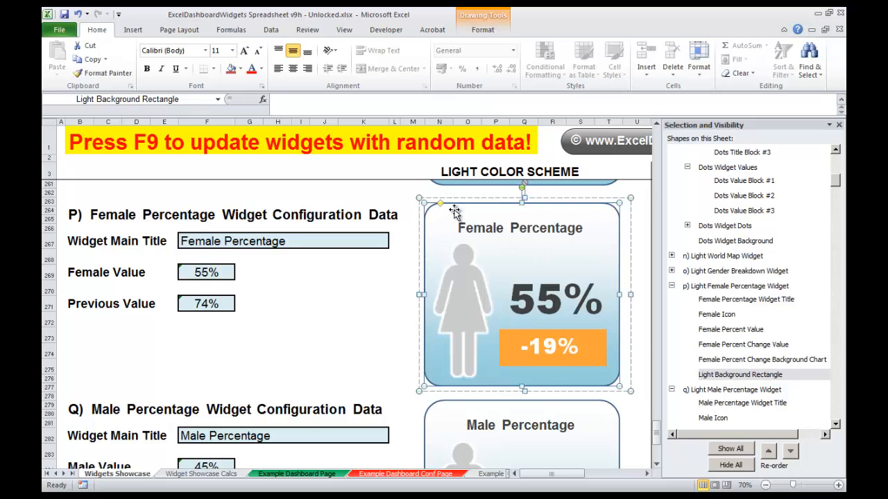
pyautogui.hotkey('ctrl', 'z')
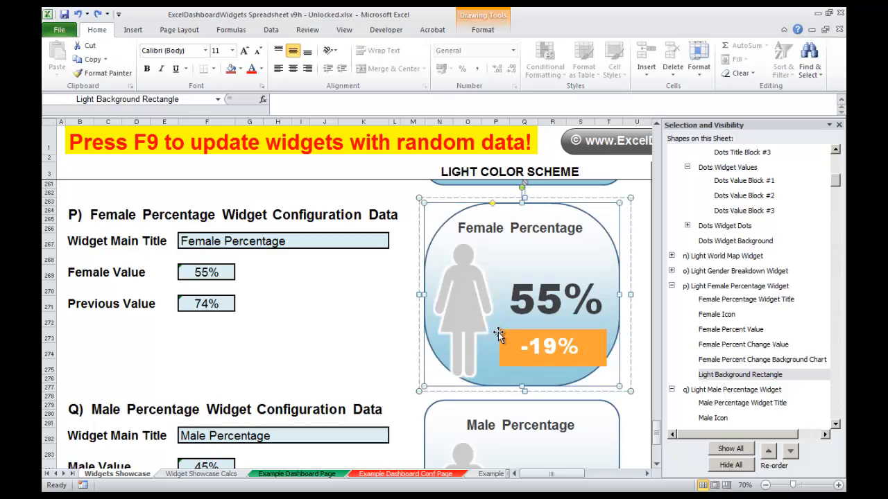
pyautogui.click(335, 319)
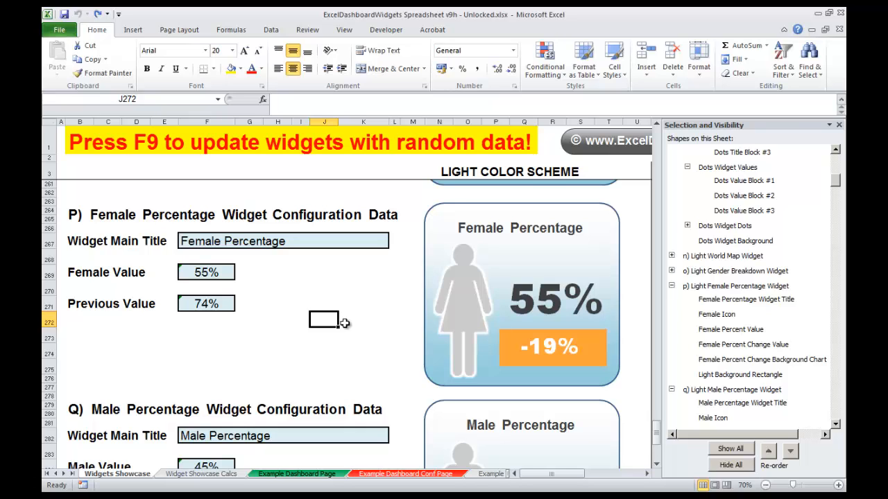
# Step: Create a new blank workbook and hide its shape list
pyautogui.click(61, 31)
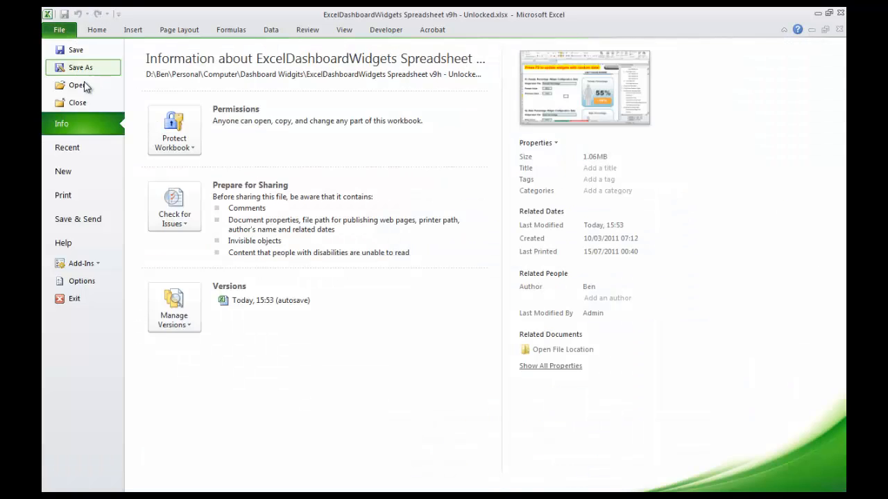
pyautogui.click(64, 172)
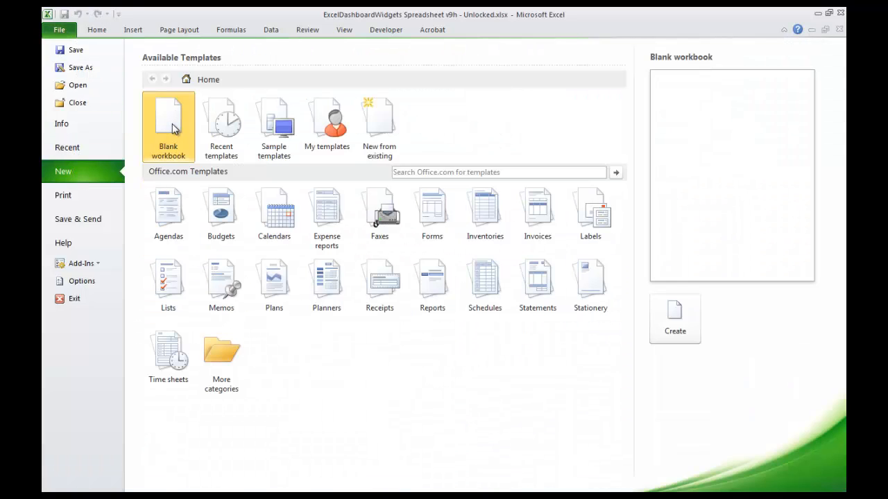
pyautogui.click(684, 330)
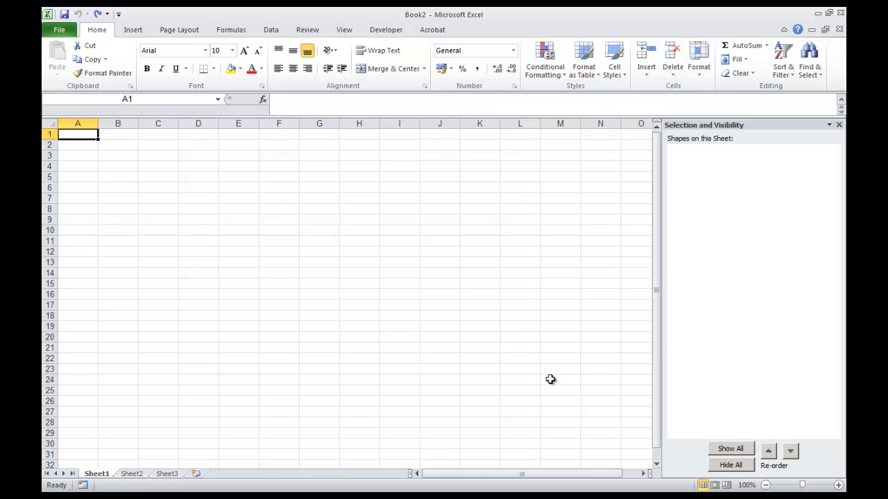
pyautogui.click(838, 125)
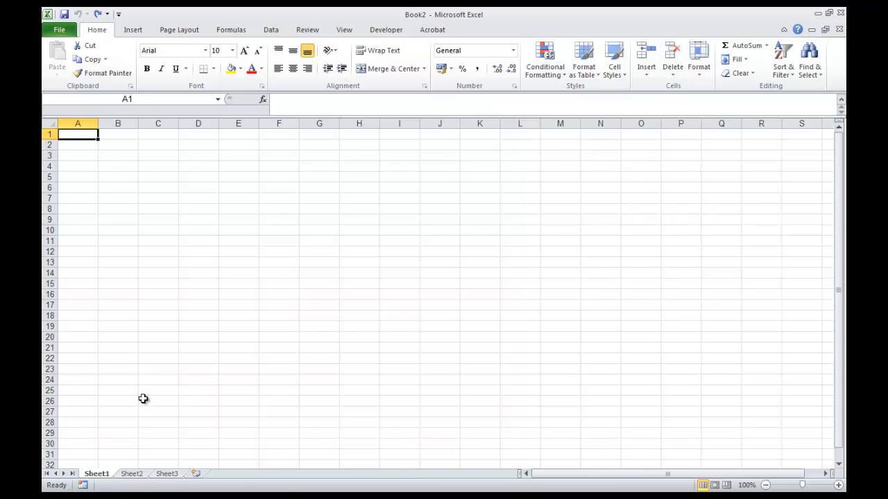
# Step: Rename Sheet1 as My Dashboard and Sheet2 as My Configuration Page
pyautogui.doubleClick(97, 473)
pyautogui.write('My Dashboard')
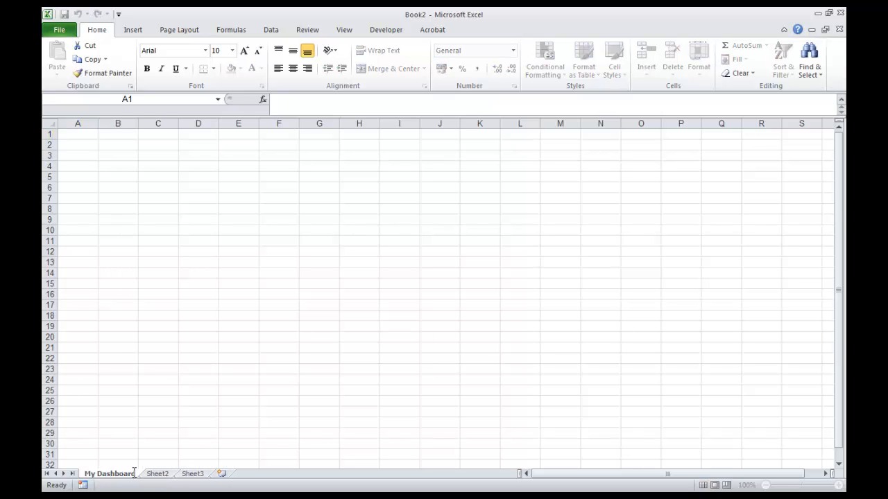
pyautogui.doubleClick(157, 474)
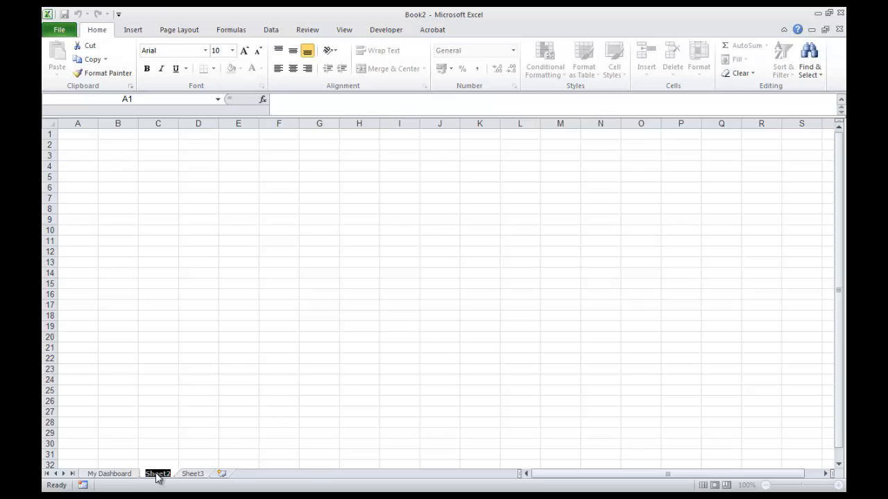
pyautogui.write('My Conf')
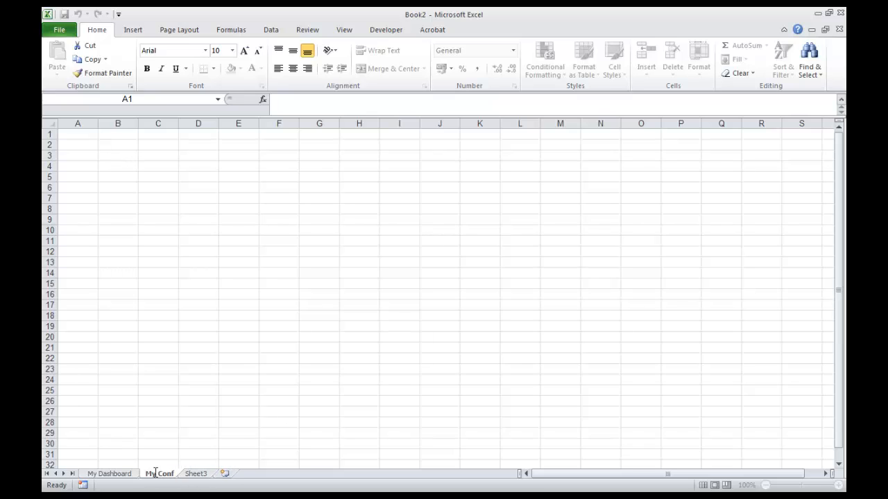
pyautogui.write('iguration Page')
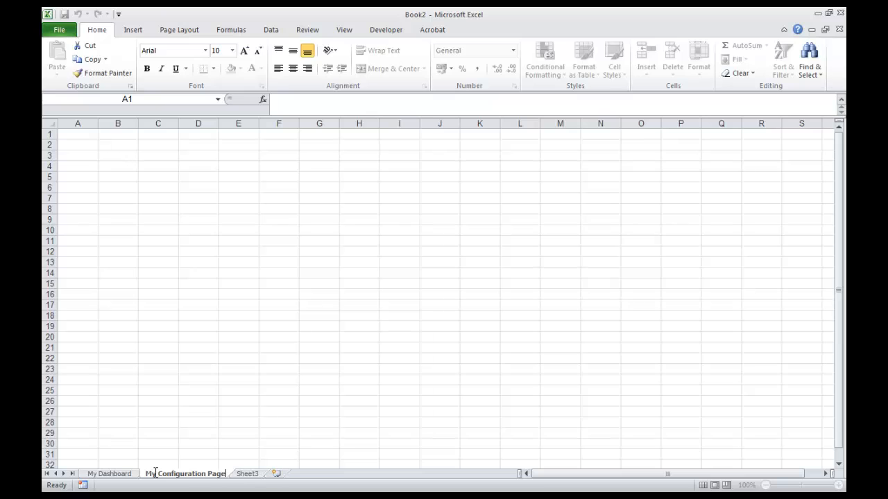
# Step: Rename Sheet3 as My Calculations Page
pyautogui.doubleClick(247, 474)
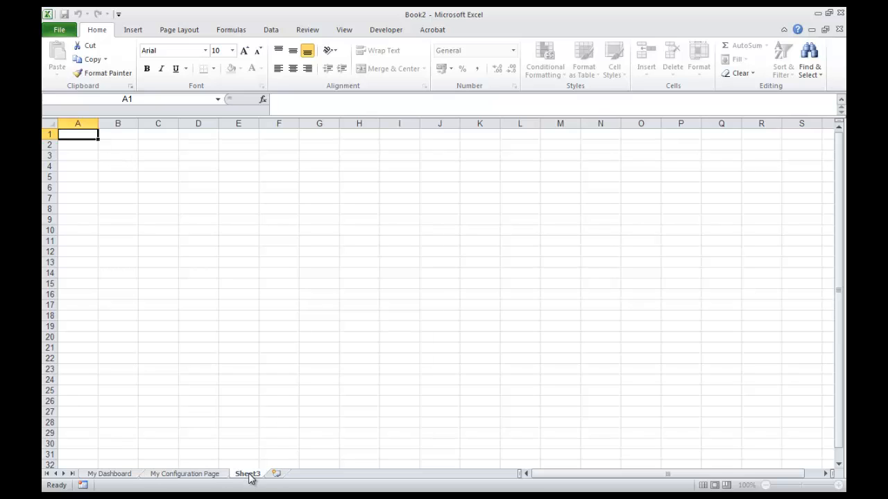
pyautogui.write('My Ca')
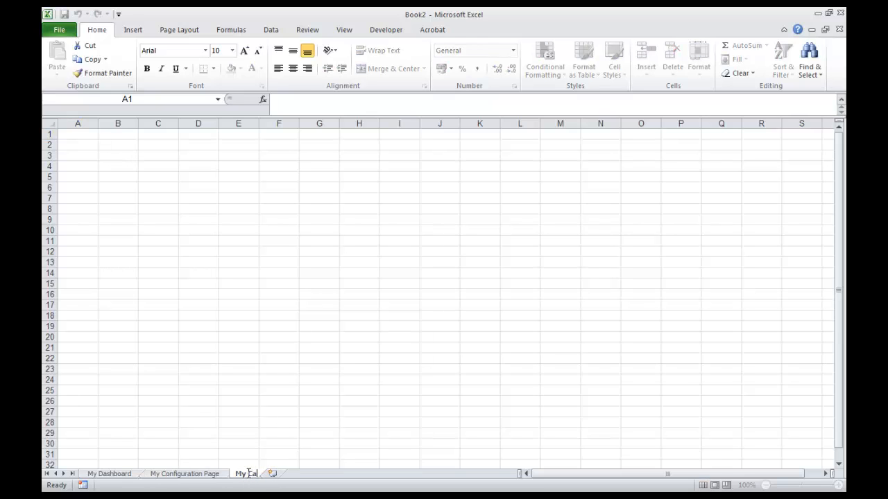
pyautogui.write('lculations Page')
pyautogui.press('Return')
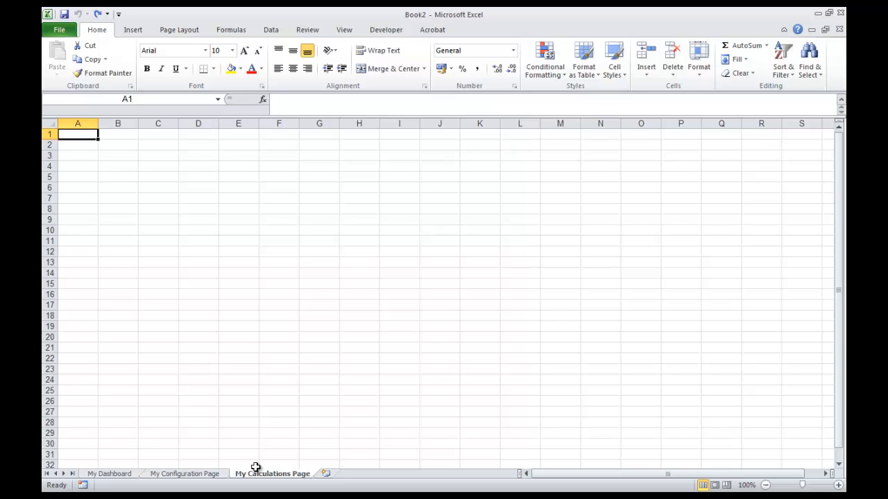
# Step: Copy the light Female Percentage widget from the widgets workbook to B2 of My Dashboard, and narrow column A
pyautogui.click(124, 475)
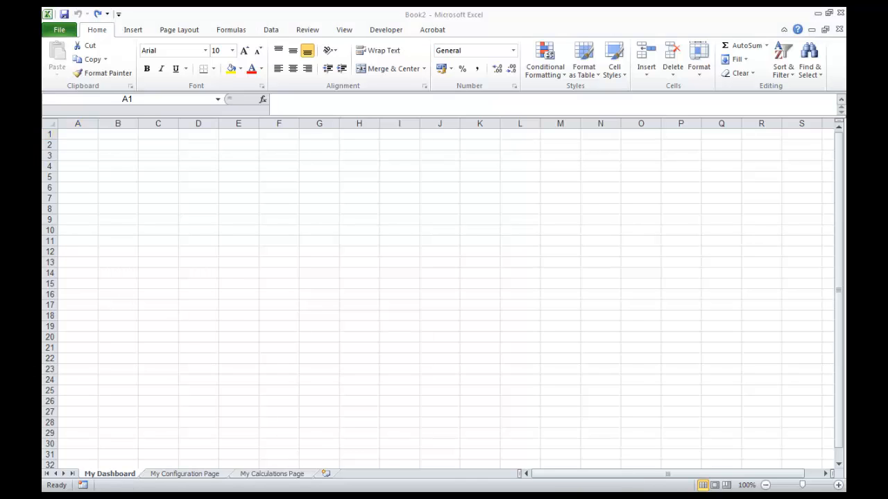
pyautogui.hotkey('alt', 'Tab')
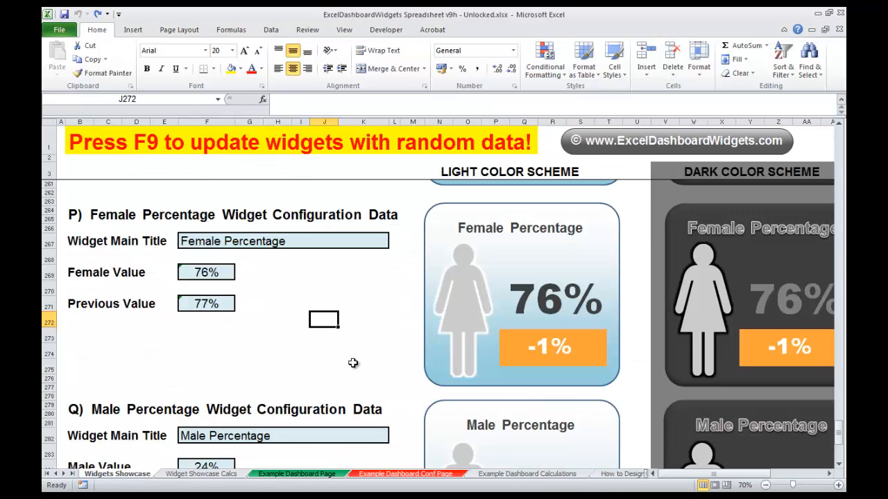
pyautogui.click(424, 316)
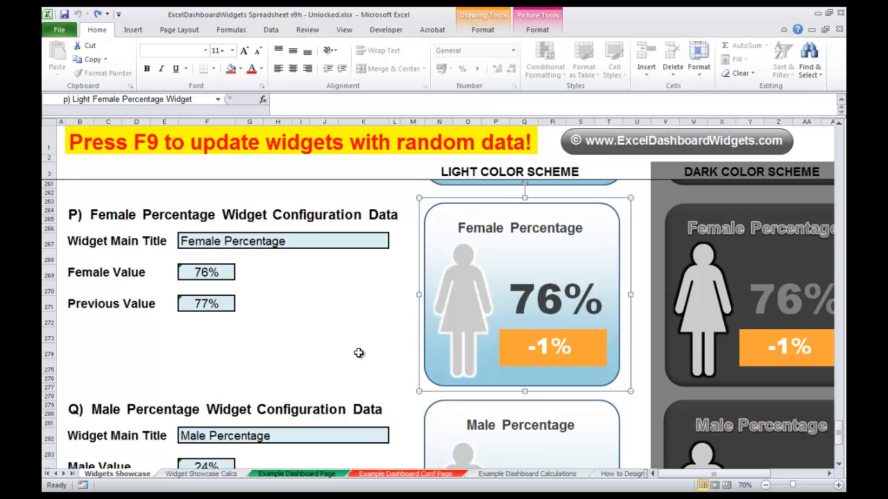
pyautogui.hotkey('ctrl', 'c')
pyautogui.hotkey('alt', 'Tab')
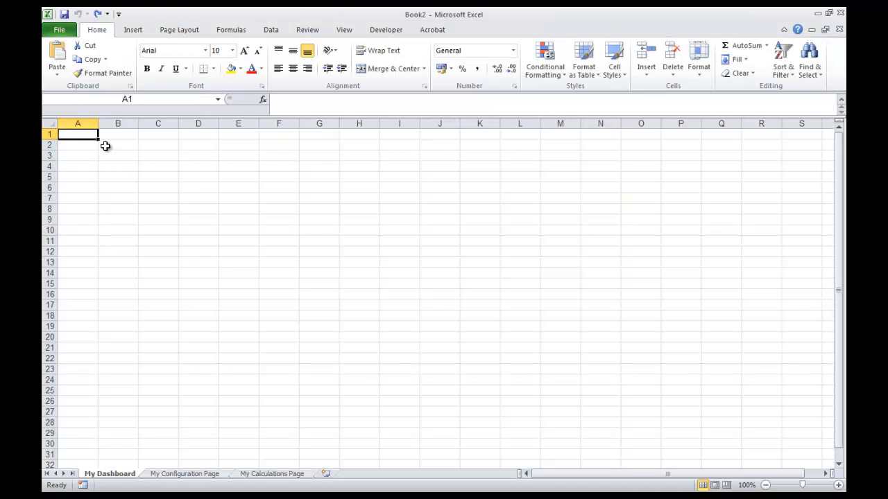
pyautogui.click(106, 146)
pyautogui.hotkey('ctrl', 'v')
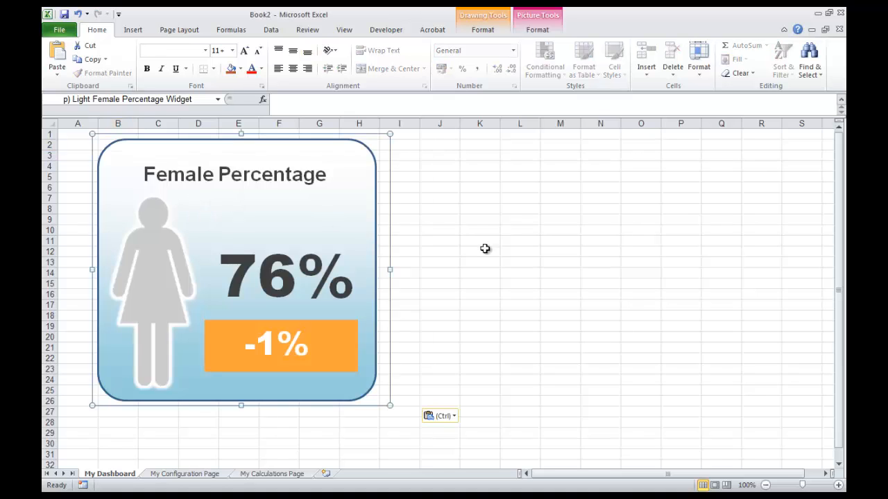
pyautogui.click(447, 286)
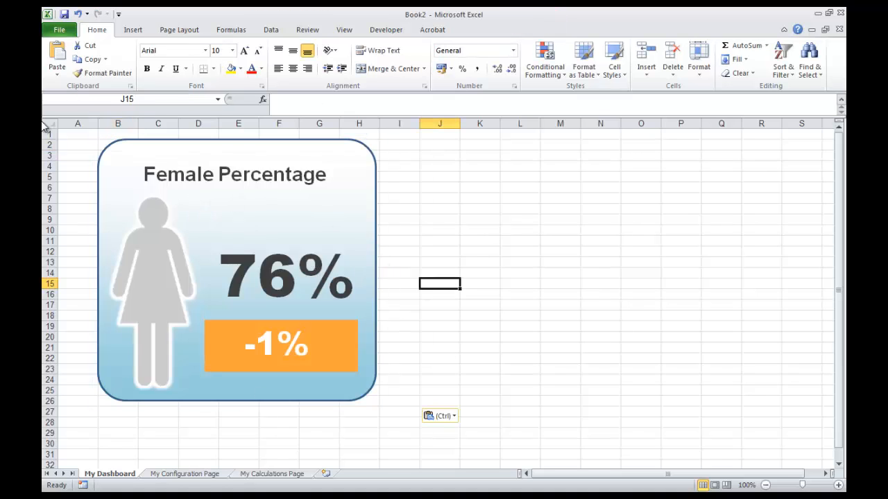
pyautogui.moveTo(98, 124); pyautogui.dragTo(74, 123)
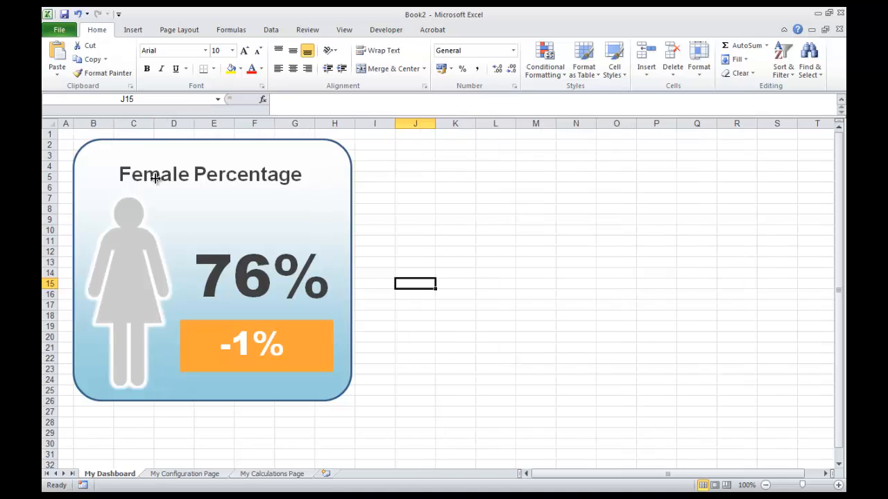
pyautogui.click(426, 359)
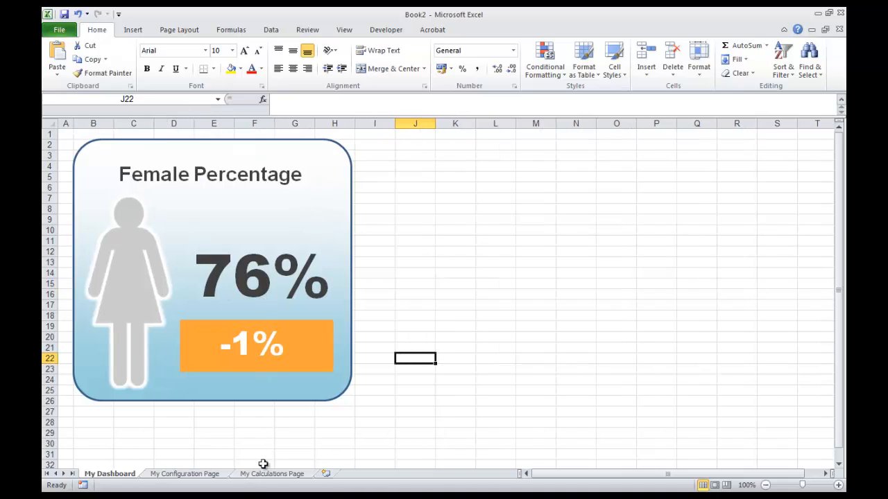
# Step: Copy the Female Percentage configuration cells B267:K272 from Widgets Showcase and return to My Configuration Page, zoomed to 90%
pyautogui.click(181, 474)
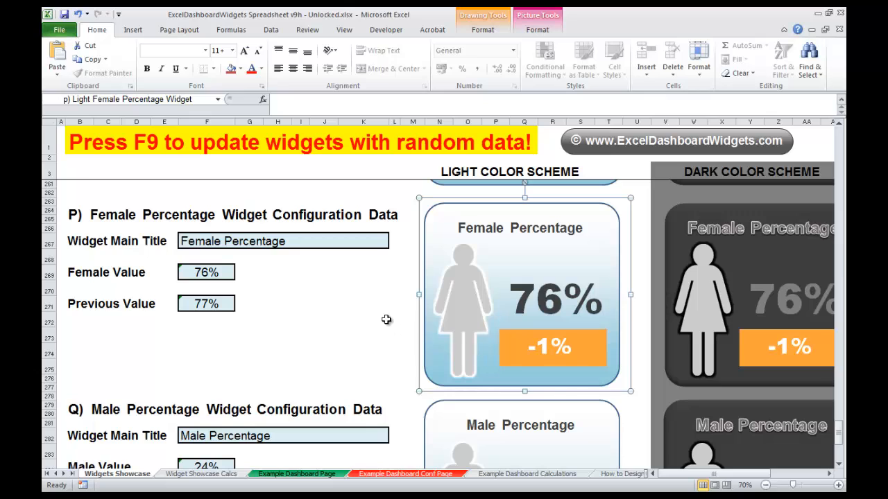
pyautogui.moveTo(387, 314); pyautogui.dragTo(74, 240)
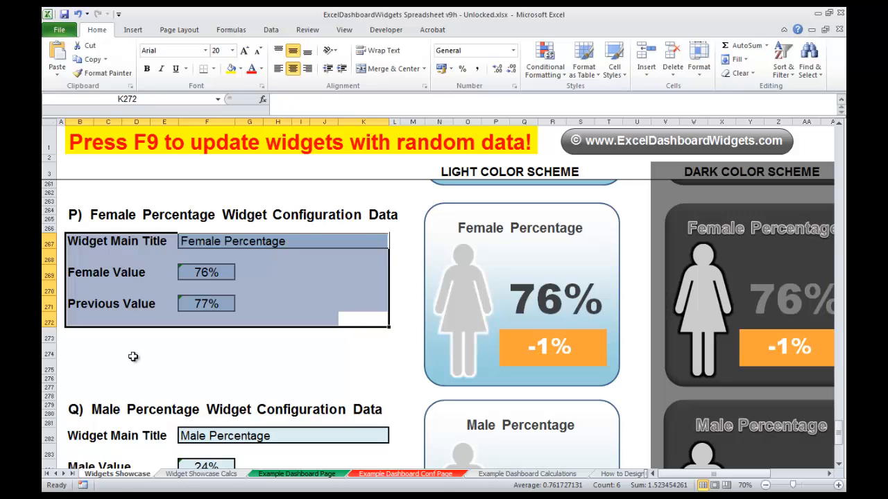
pyautogui.hotkey('ctrl', 'c')
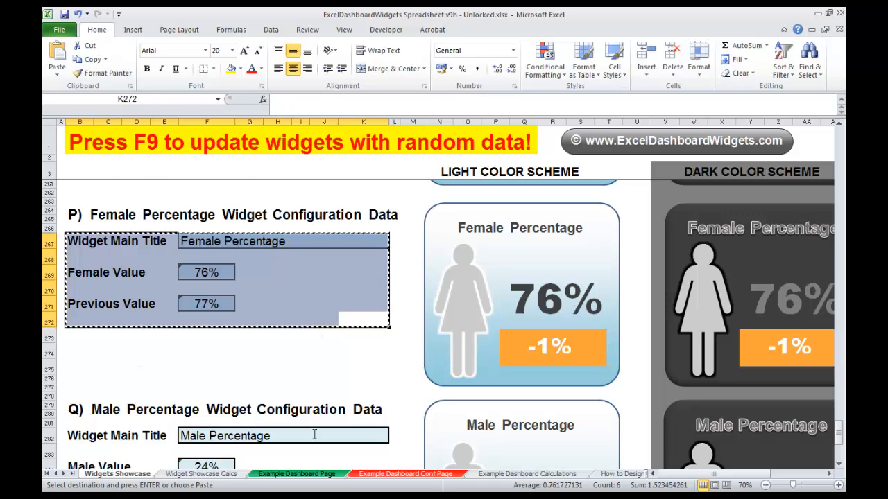
pyautogui.hotkey('ctrl', 'Tab')
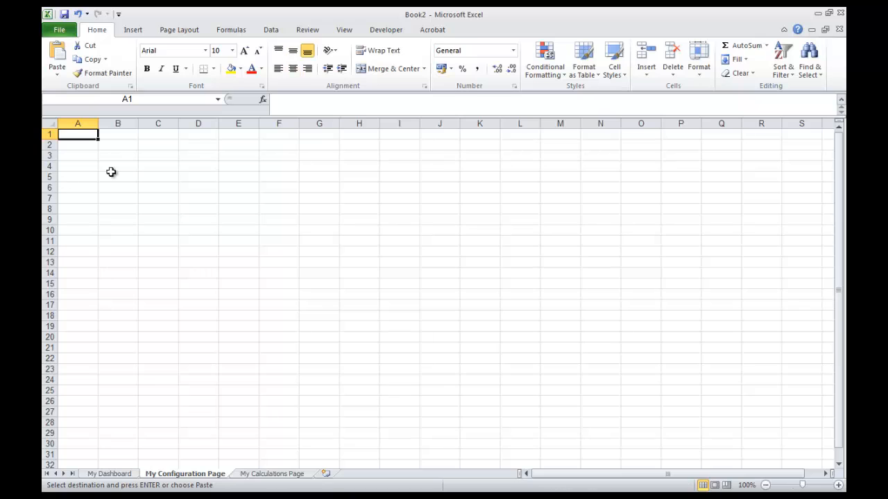
pyautogui.click(765, 485)
pyautogui.click(118, 140)
pyautogui.hotkey('ctrl', 'v')
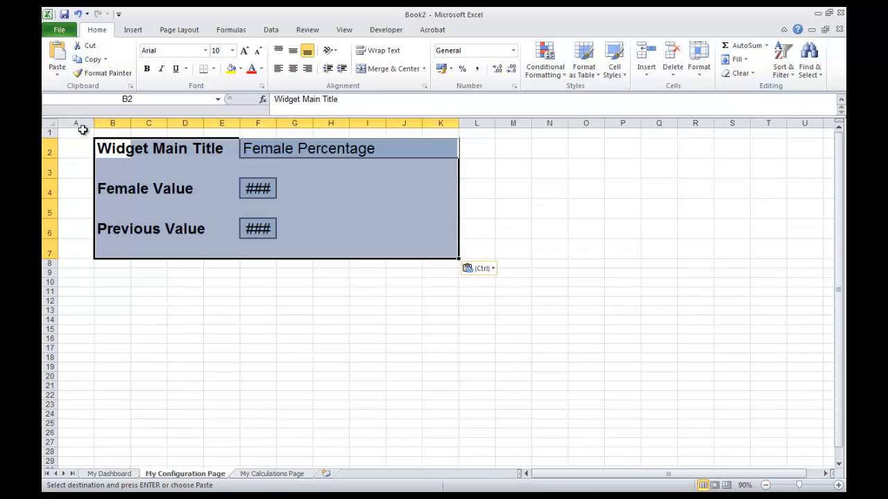
pyautogui.hotkey('ctrl', 'z')
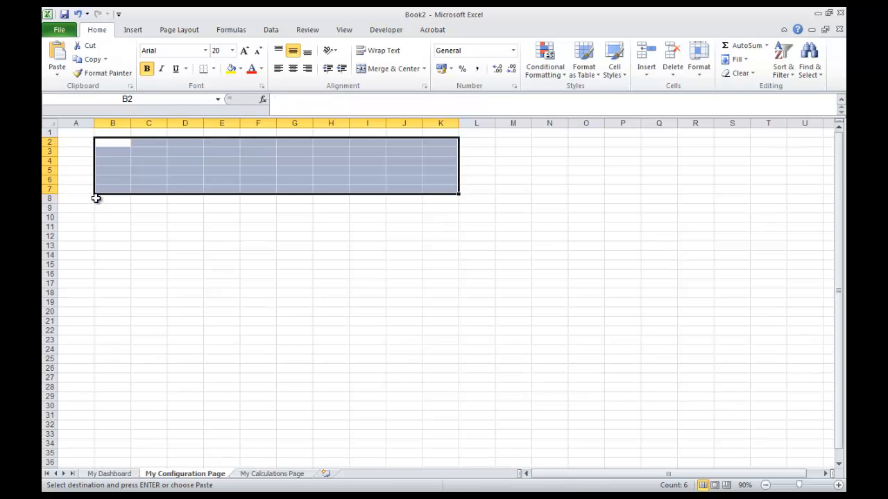
# Step: Paste the copied configuration block at B4 of My Configuration Page and narrow column A to a thin margin
pyautogui.click(104, 164)
pyautogui.hotkey('ctrl', 'v')
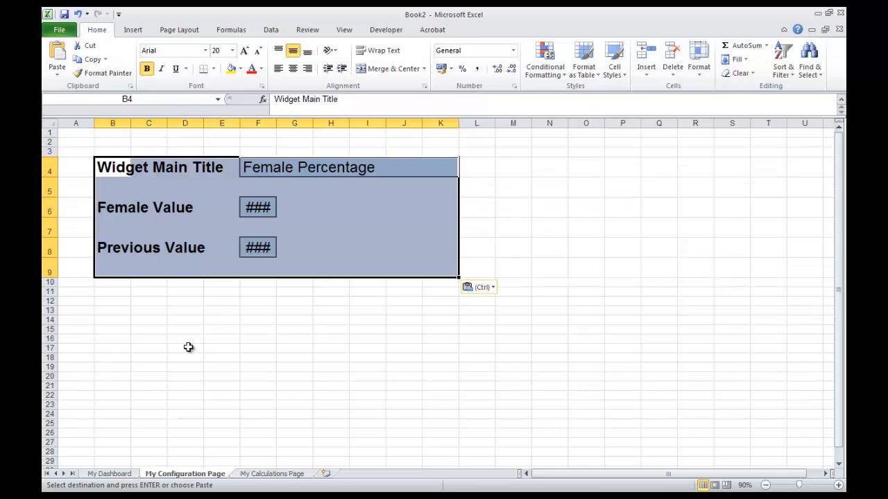
pyautogui.click(186, 348)
pyautogui.moveTo(98, 125); pyautogui.dragTo(61, 124)
# Step: Copy the Widget Main Title label from B4 to B2 as the basis for a section heading
pyautogui.click(81, 166)
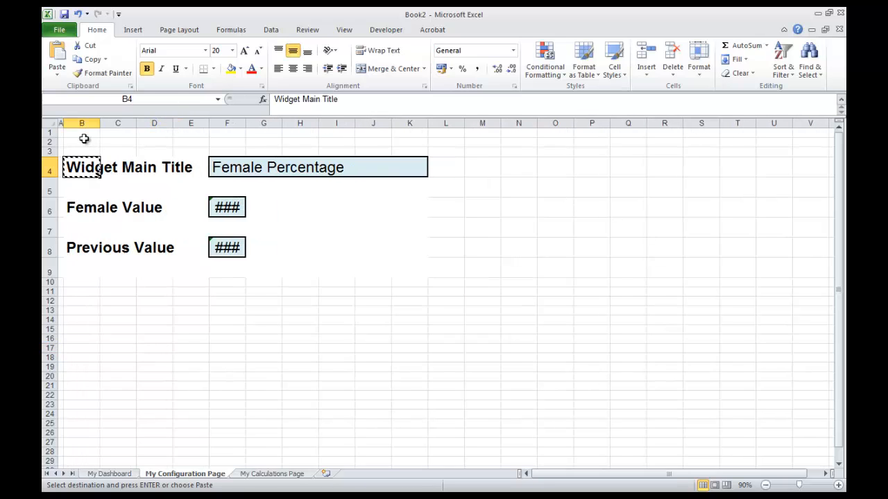
pyautogui.click(81, 141)
pyautogui.hotkey('ctrl', 'v')
pyautogui.click(154, 349)
pyautogui.click(87, 147)
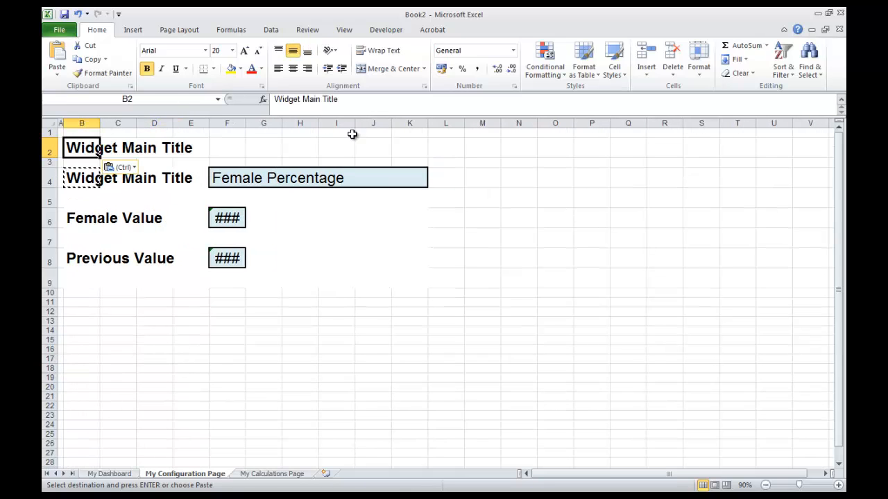
# Step: Replace the text in B2 with a heading made of the owner's first name in the possessive and "Female Percentage Widget"
pyautogui.moveTo(345, 99); pyautogui.dragTo(272, 100)
pyautogui.write('R')
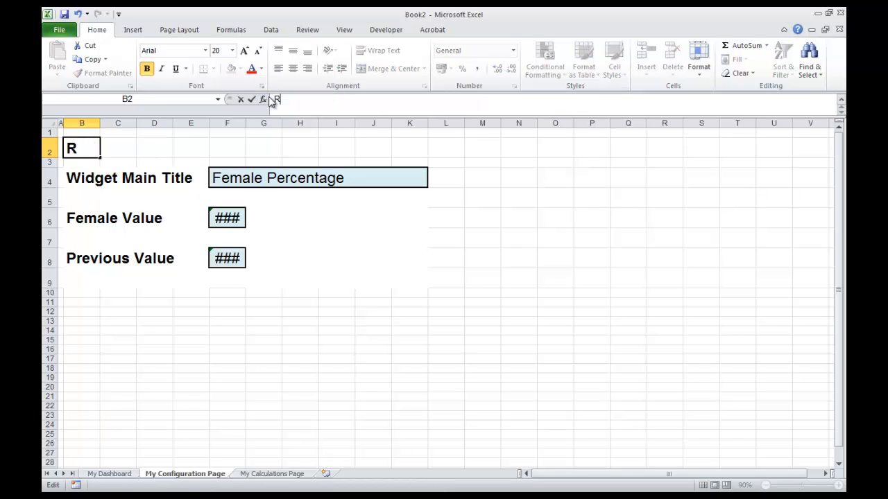
pyautogui.write("avi's Female Per")
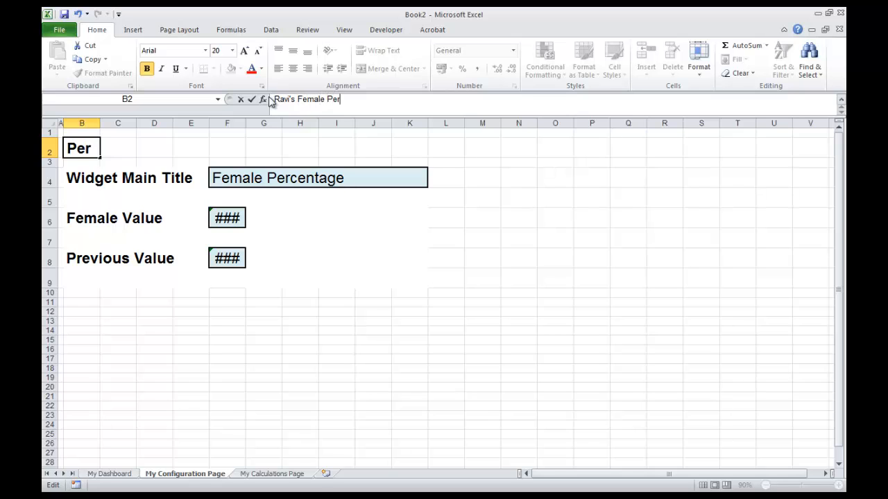
pyautogui.write('centage Widget')
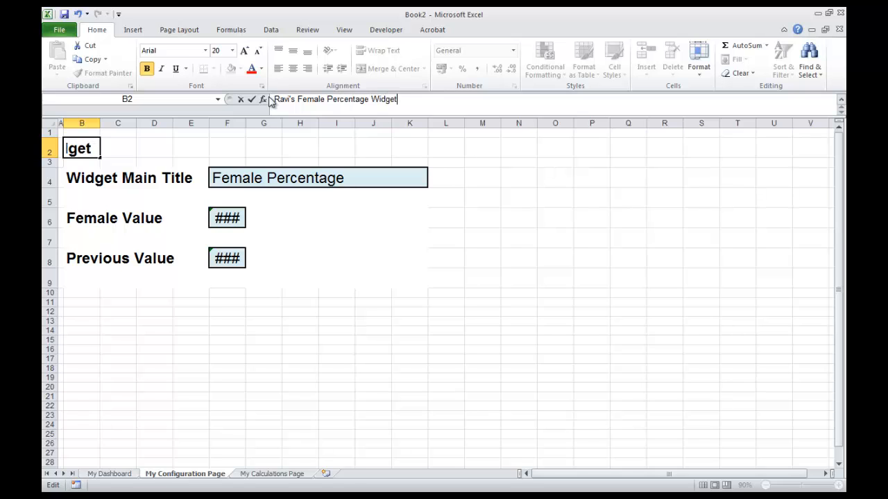
pyautogui.press('Return')
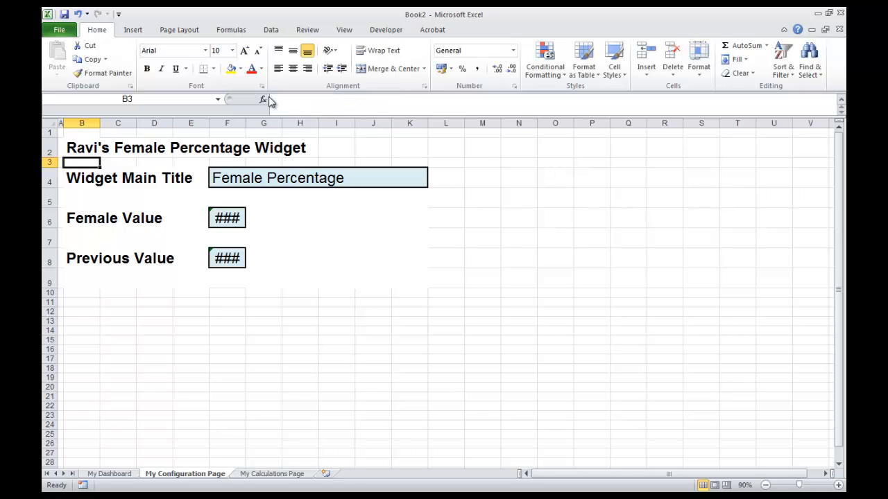
# Step: Set the Female Value in F6 to 50% and widen column F to fit its values
pyautogui.click(226, 219)
pyautogui.moveTo(308, 101); pyautogui.dragTo(275, 97)
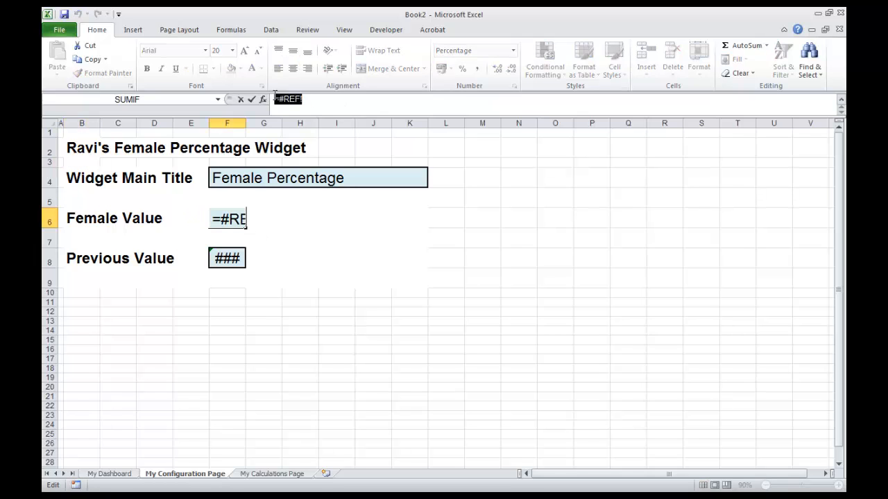
pyautogui.write('50')
pyautogui.press('Return')
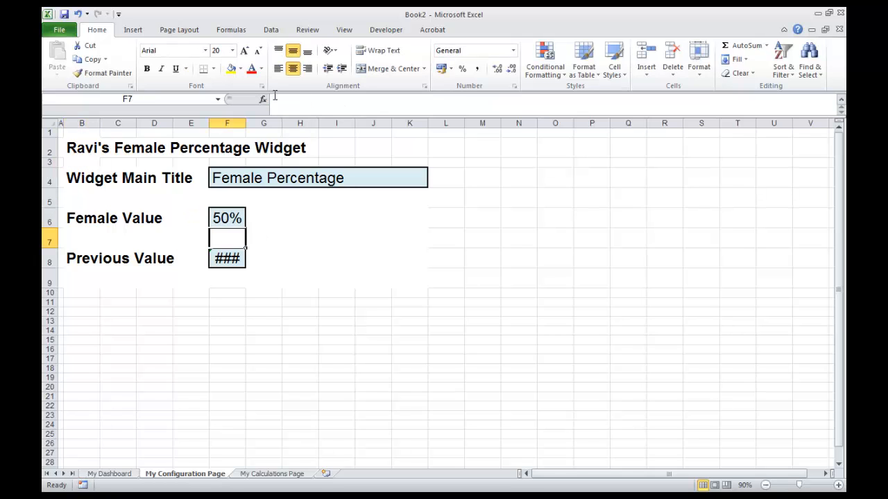
pyautogui.moveTo(247, 122); pyautogui.dragTo(266, 123)
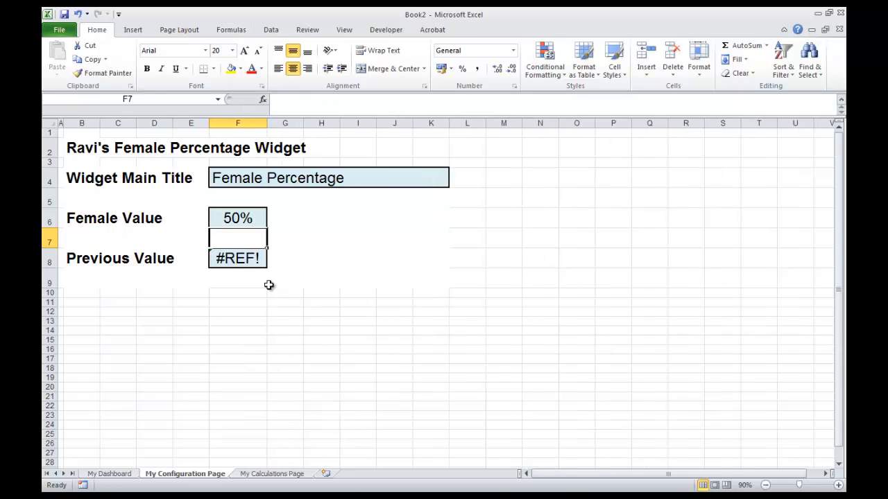
# Step: Replace the broken reference in the Previous Value cell F8 with 45%
pyautogui.click(234, 258)
pyautogui.click(303, 99)
pyautogui.moveTo(303, 99); pyautogui.dragTo(276, 104)
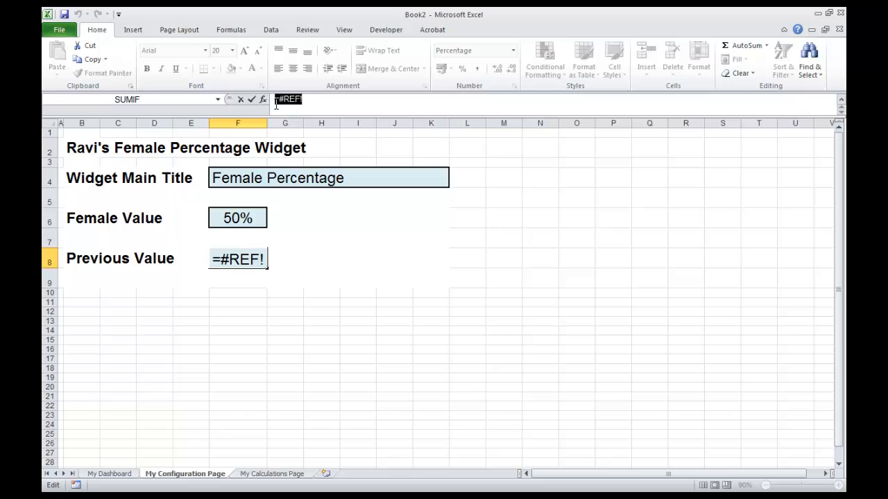
pyautogui.write('45')
pyautogui.press('Return')
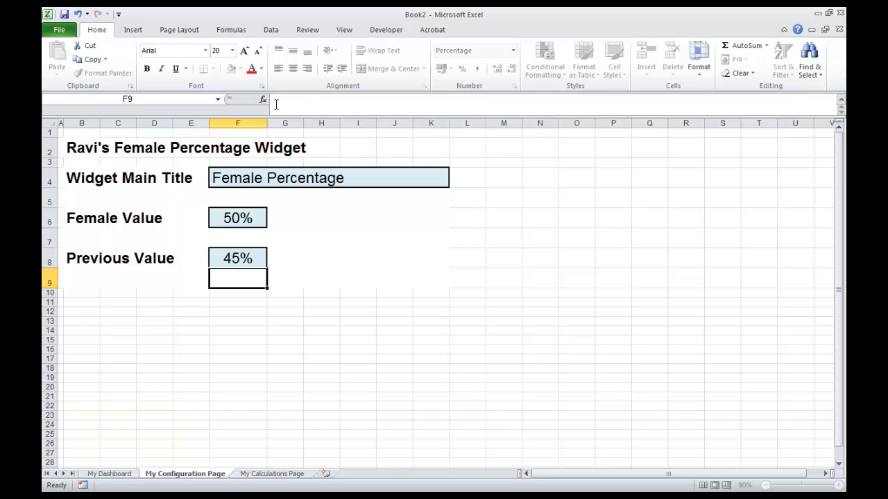
pyautogui.click(333, 311)
# Step: Change the Widget Main Title in F4 to "Workforce Female Breakdown %"
pyautogui.click(247, 184)
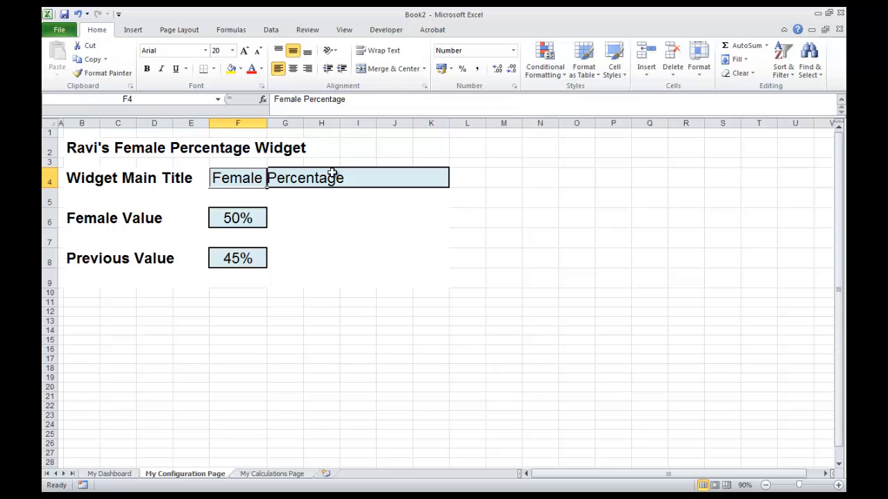
pyautogui.doubleClick(324, 99)
pyautogui.moveTo(284, 99); pyautogui.dragTo(273, 99)
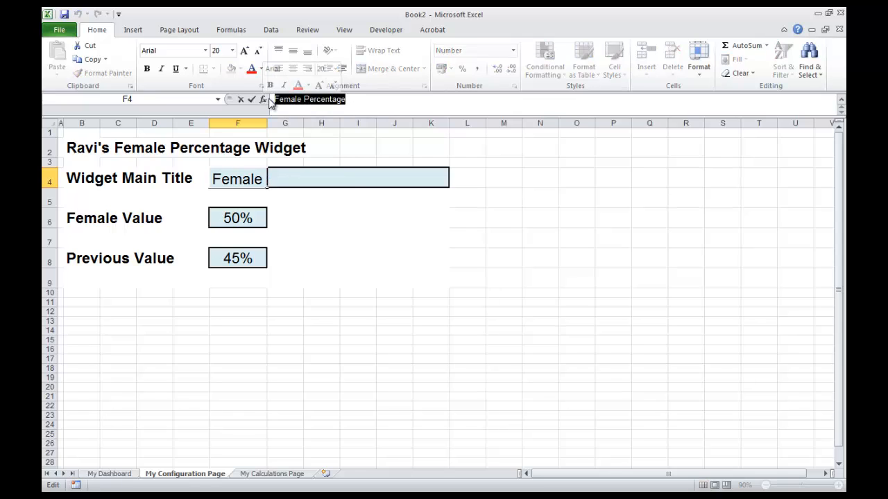
pyautogui.write('Workforce ')
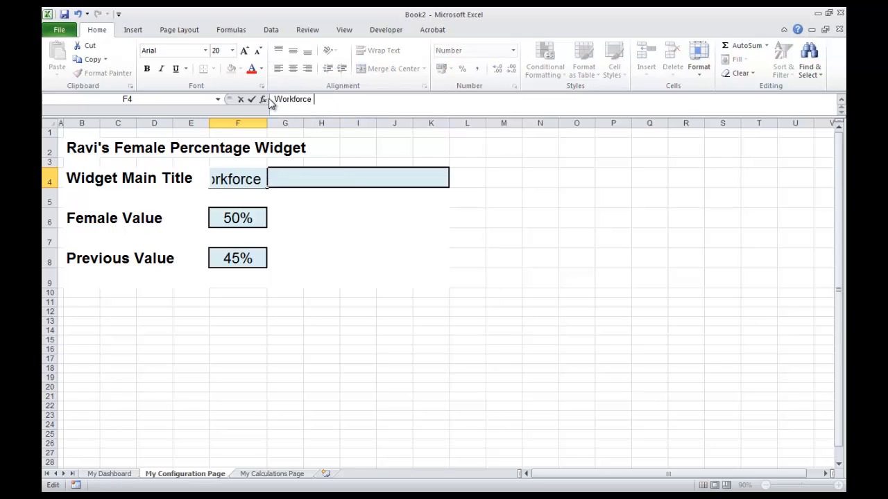
pyautogui.write('Female ')
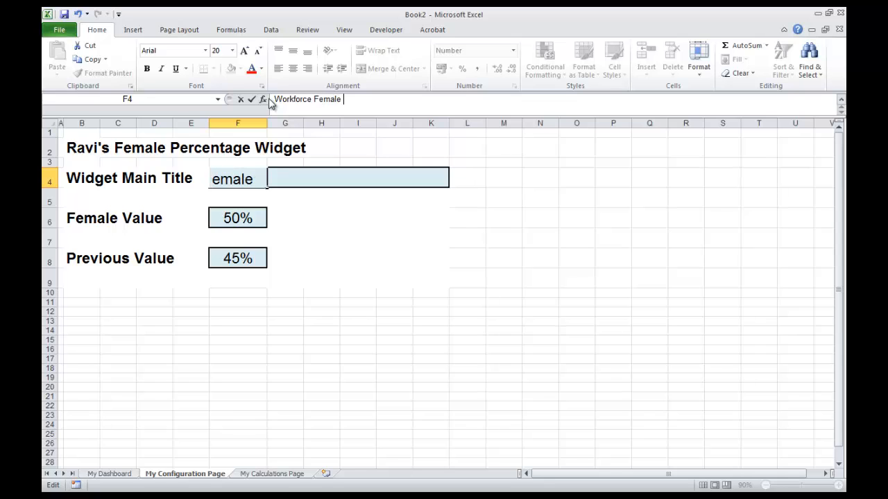
pyautogui.write('Breakdown %')
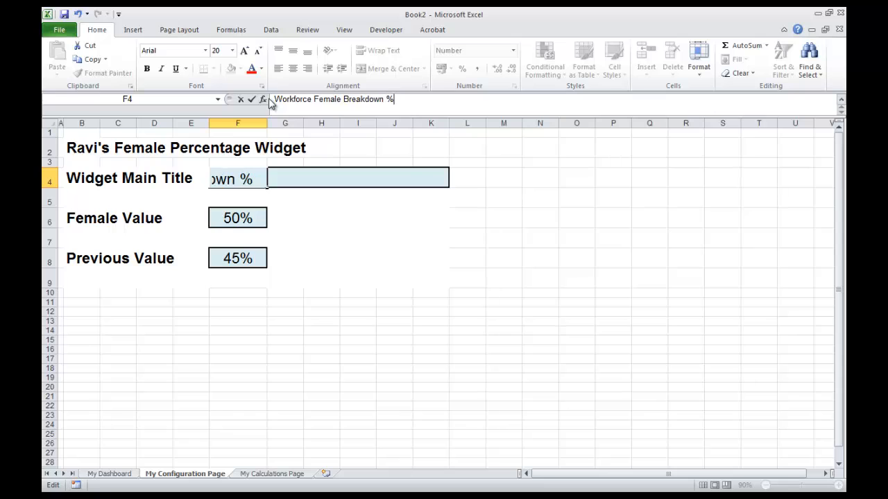
pyautogui.press('Return')
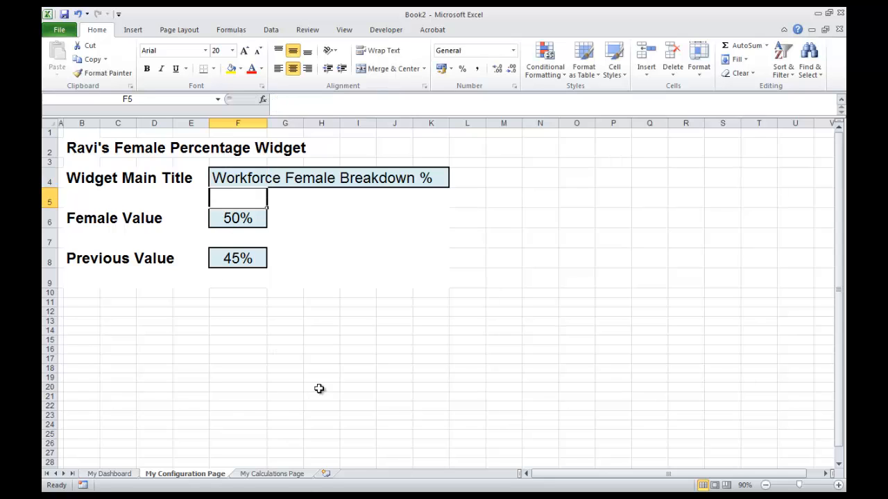
# Step: Copy the Female Percentage Breakdown Widget Calculations block, B297:J316, from the Widget Showcase Calcs sheet of the ExcelDashboardWidgets workbook
pyautogui.click(280, 339)
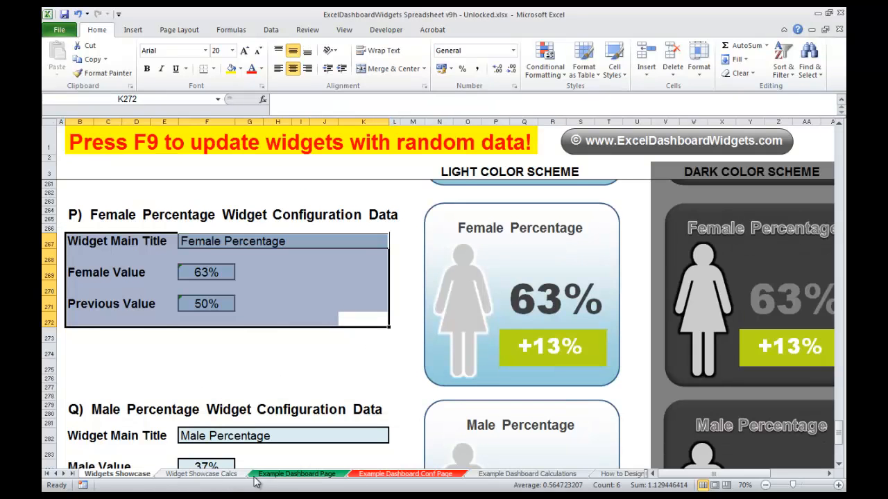
pyautogui.click(219, 476)
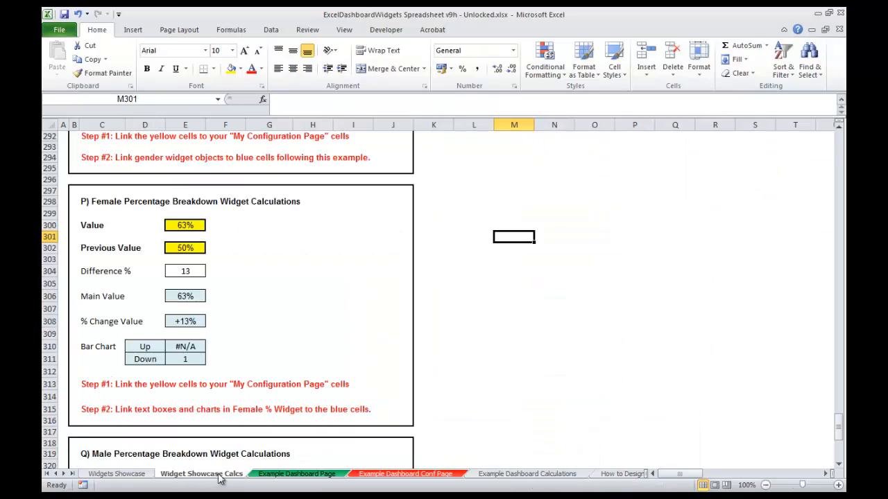
pyautogui.moveTo(839, 428)
pyautogui.mouseDown()
pyautogui.moveTo(838, 172)
pyautogui.moveTo(844, 429)
pyautogui.mouseUp()
pyautogui.moveTo(75, 187); pyautogui.dragTo(387, 415)
pyautogui.hotkey('ctrl', 'c')
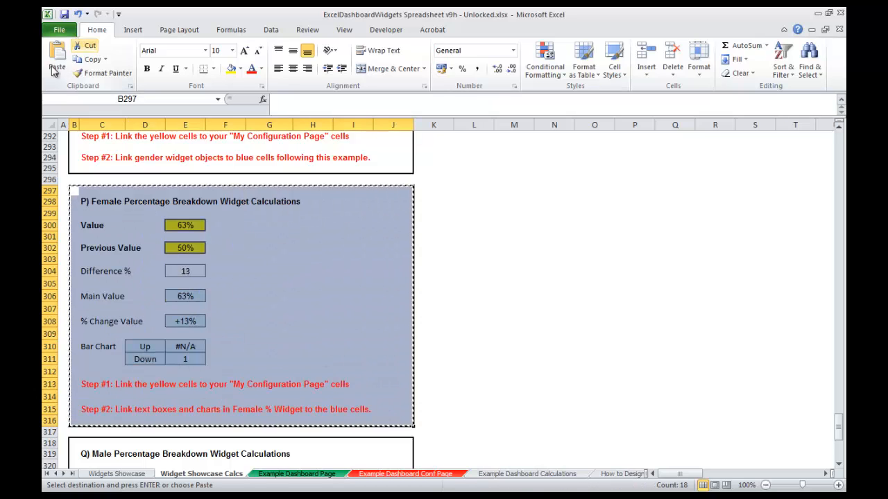
# Step: Paste the copied calculations block at A1 of the My Calculations Page in Book2 and narrow column A
pyautogui.hotkey('alt', 'Tab')
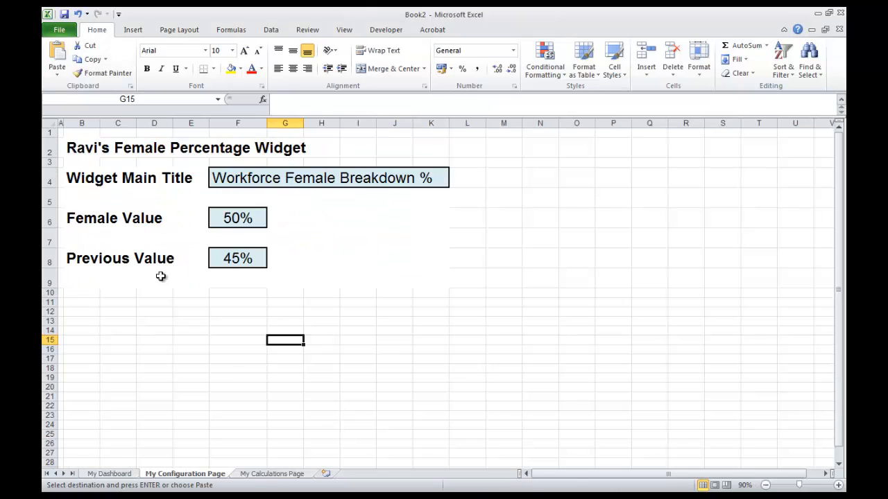
pyautogui.click(271, 474)
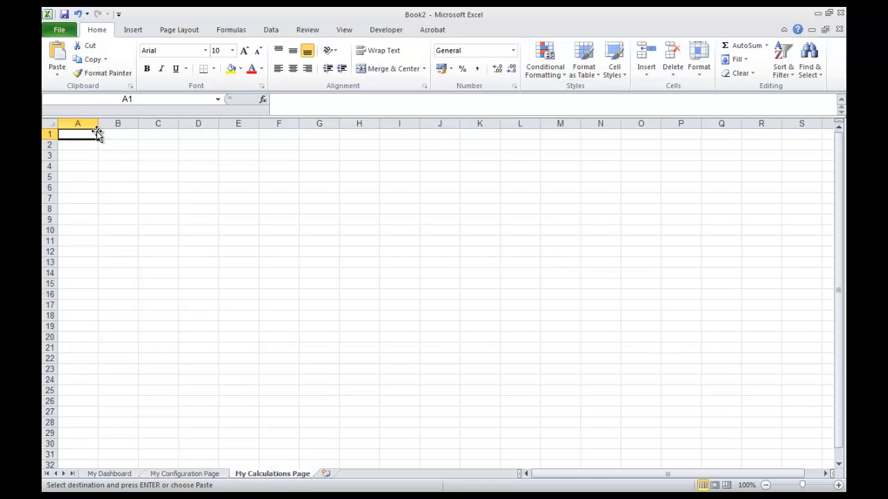
pyautogui.hotkey('ctrl', 'v')
pyautogui.click(149, 384)
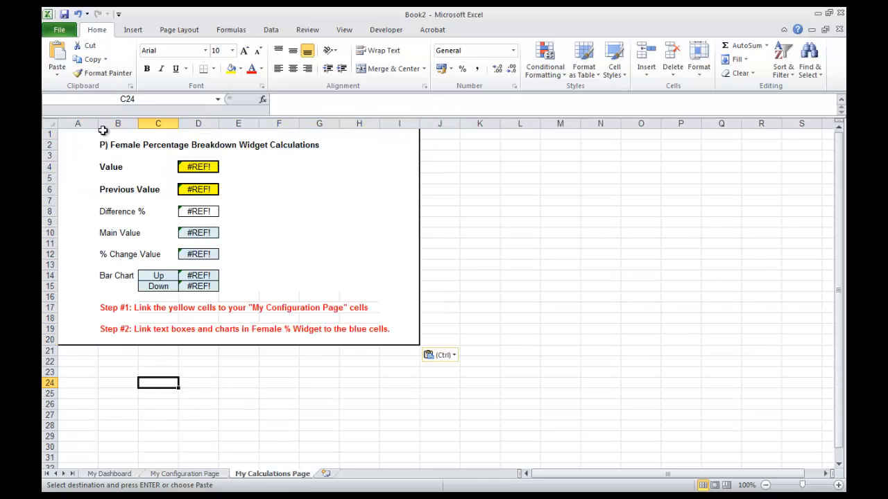
pyautogui.moveTo(95, 123); pyautogui.dragTo(66, 123)
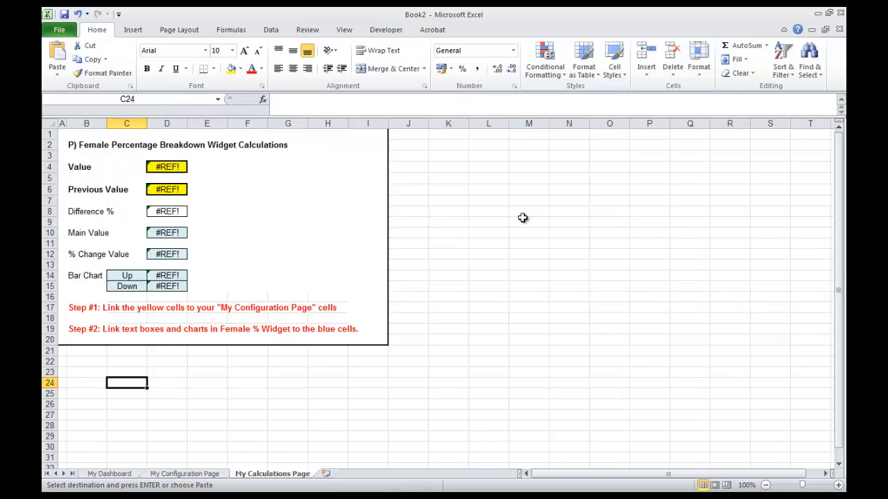
pyautogui.click(524, 219)
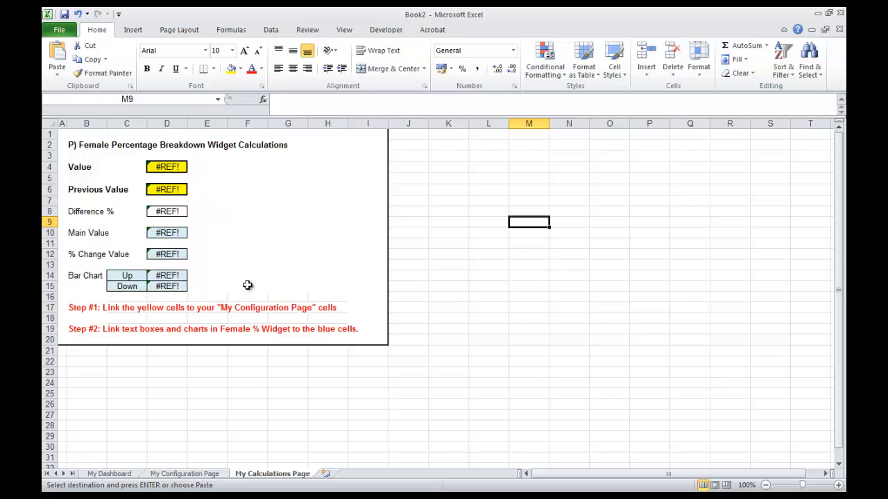
# Step: Replace the broken reference in Value cell D4 with a link to Female Value cell F6 on My Configuration Page
pyautogui.click(170, 167)
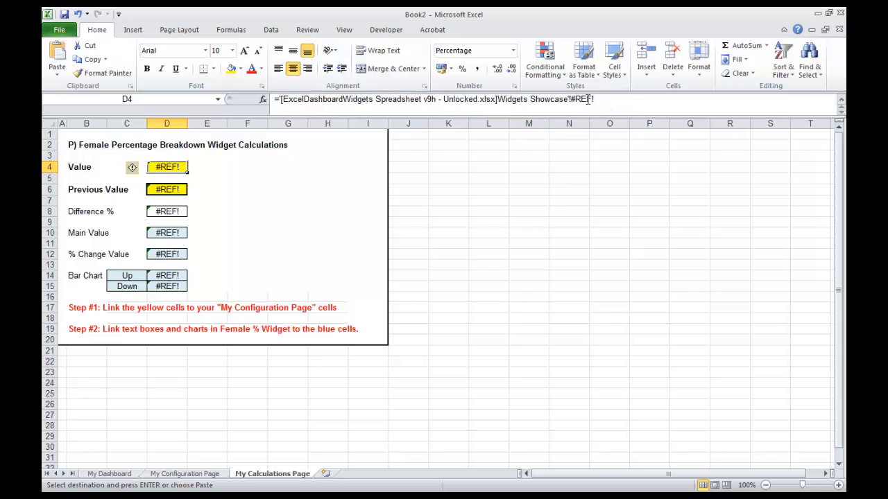
pyautogui.moveTo(598, 98); pyautogui.dragTo(264, 101)
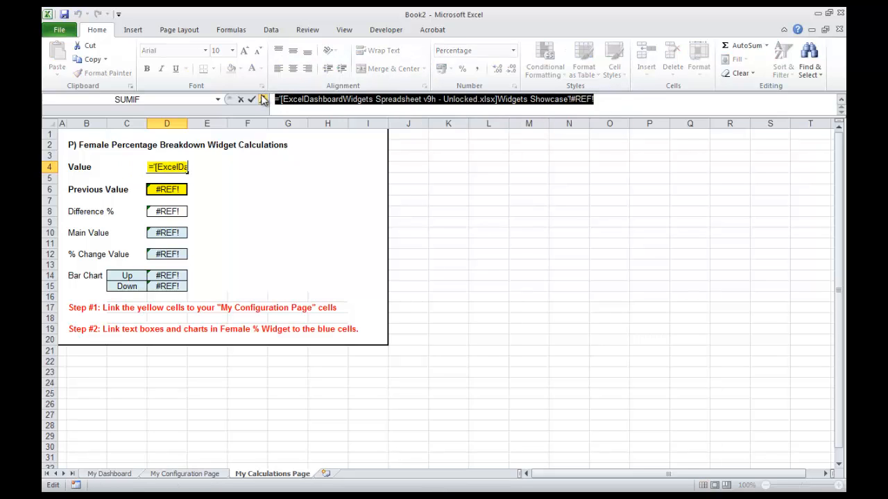
pyautogui.write('=')
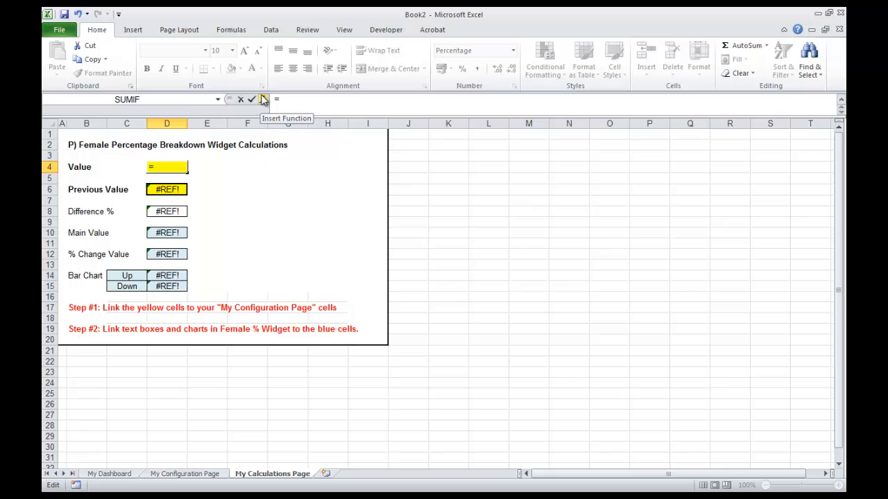
pyautogui.click(208, 475)
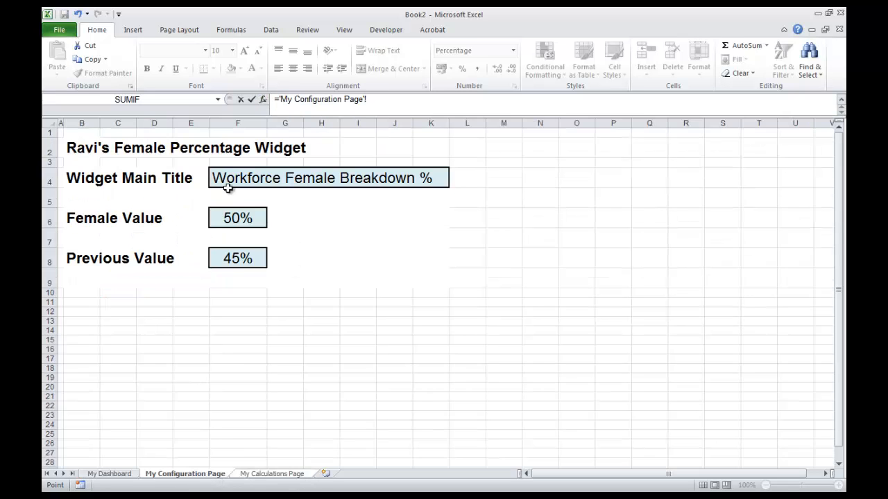
pyautogui.click(233, 217)
pyautogui.press('Return')
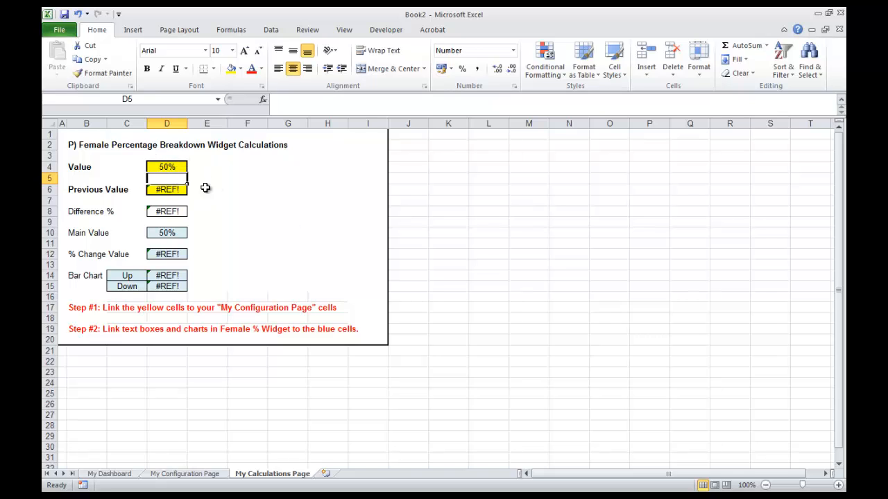
# Step: Link Previous Value cell D6 to cell F8 on My Configuration Page, replacing its broken reference
pyautogui.click(471, 254)
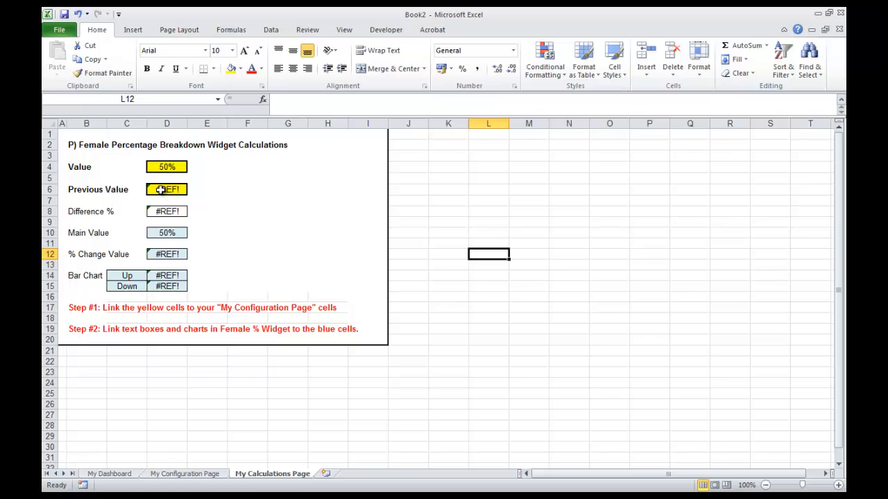
pyautogui.click(160, 189)
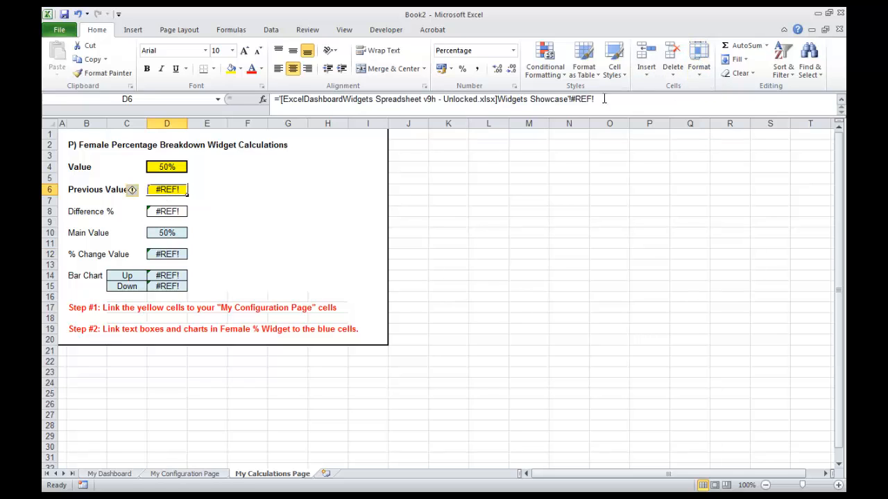
pyautogui.moveTo(603, 98); pyautogui.dragTo(264, 99)
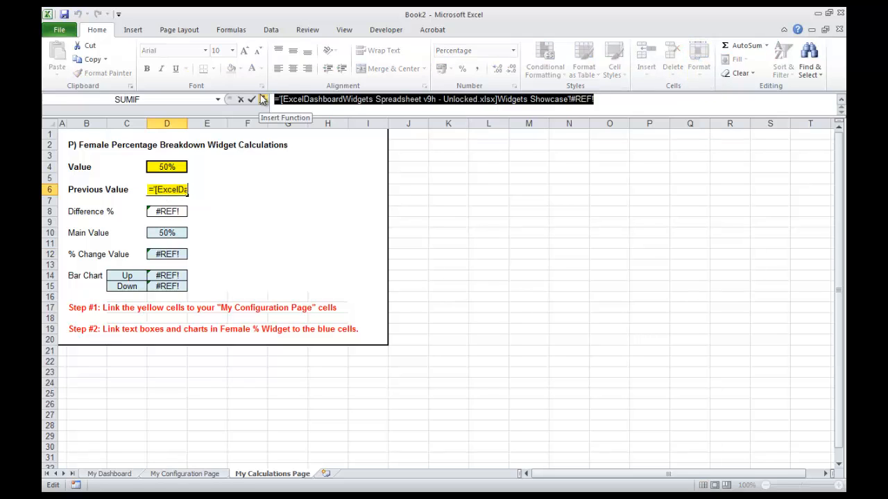
pyautogui.write('=')
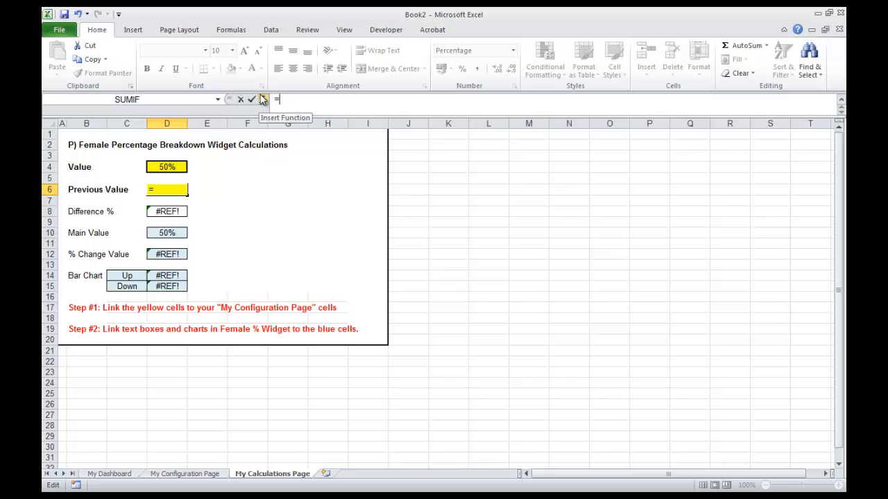
pyautogui.click(185, 474)
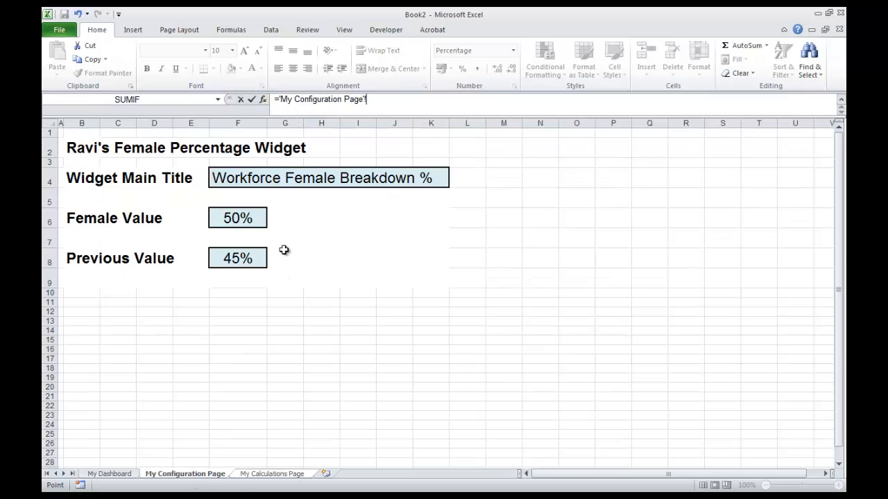
pyautogui.click(248, 258)
pyautogui.press('Return')
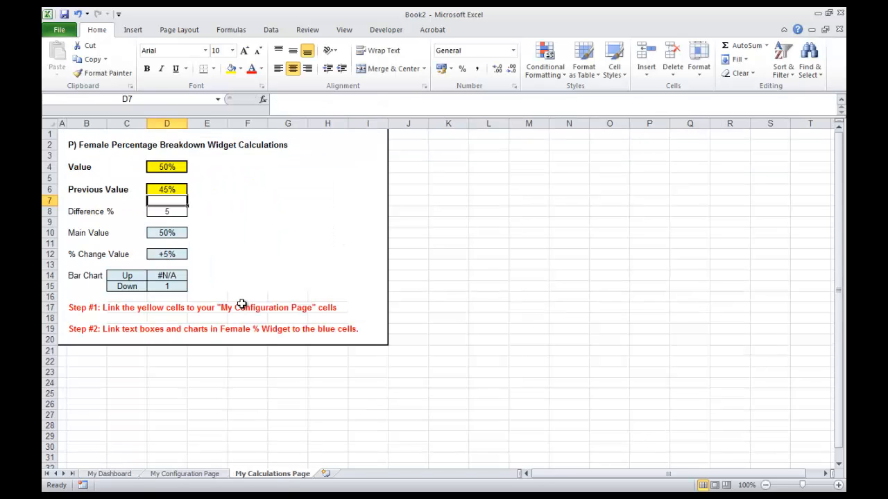
pyautogui.click(240, 380)
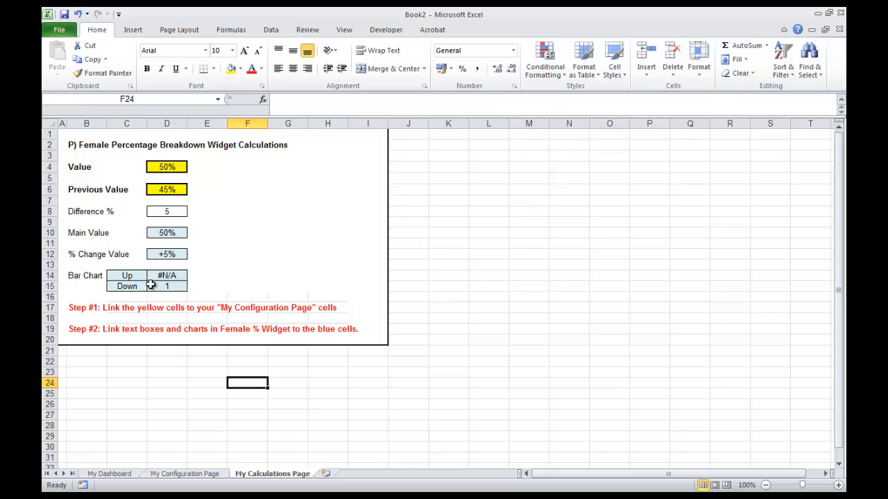
# Step: Overwrite the Previous Value in D6 with 55% to test a negative change
pyautogui.click(172, 192)
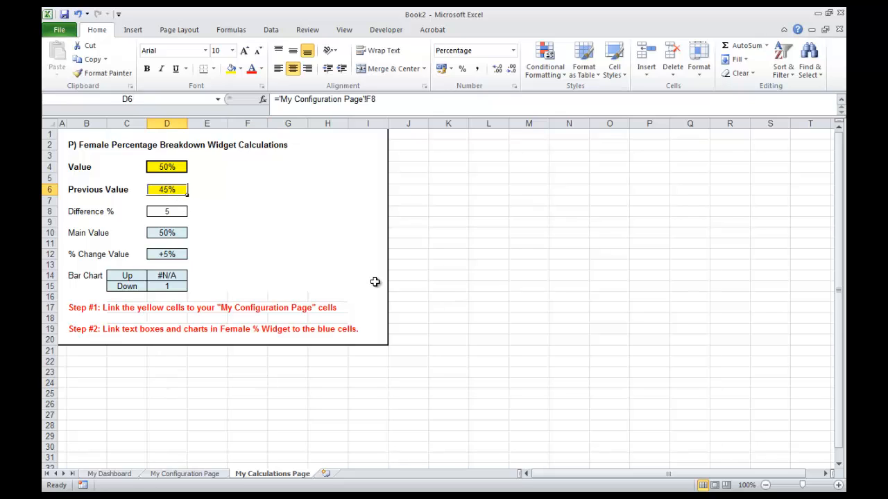
pyautogui.write('55%')
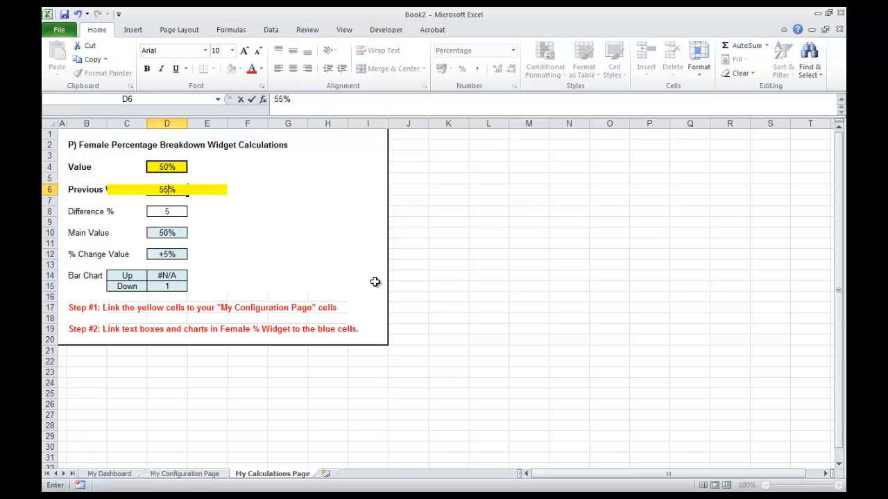
pyautogui.press('Return')
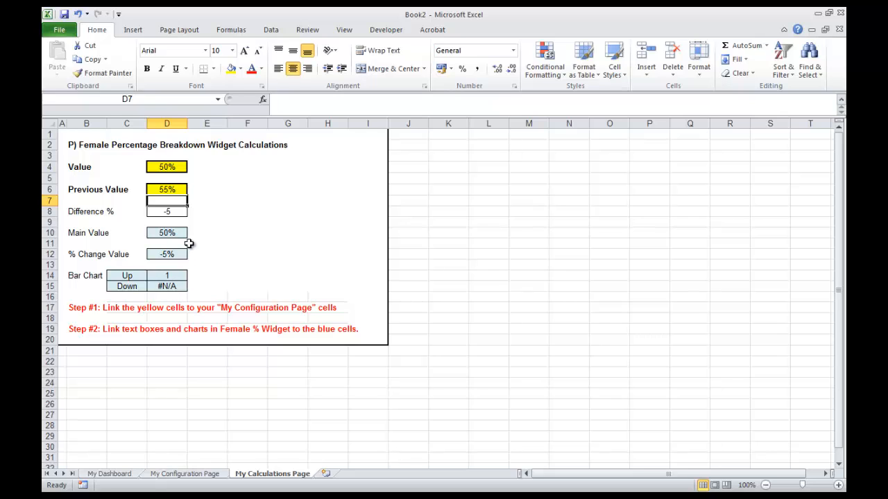
# Step: Set the Previous Value in D6 back to 45%
pyautogui.click(167, 189)
pyautogui.click(299, 99)
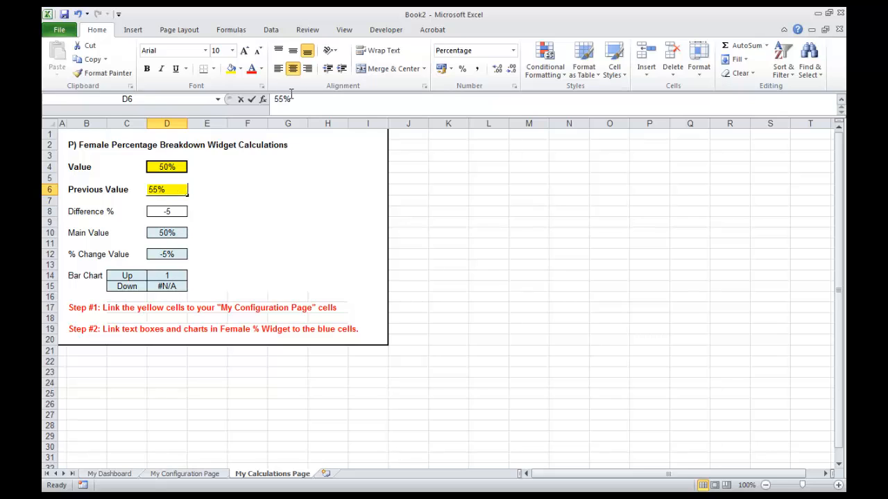
pyautogui.moveTo(295, 99); pyautogui.dragTo(269, 99)
pyautogui.write('45')
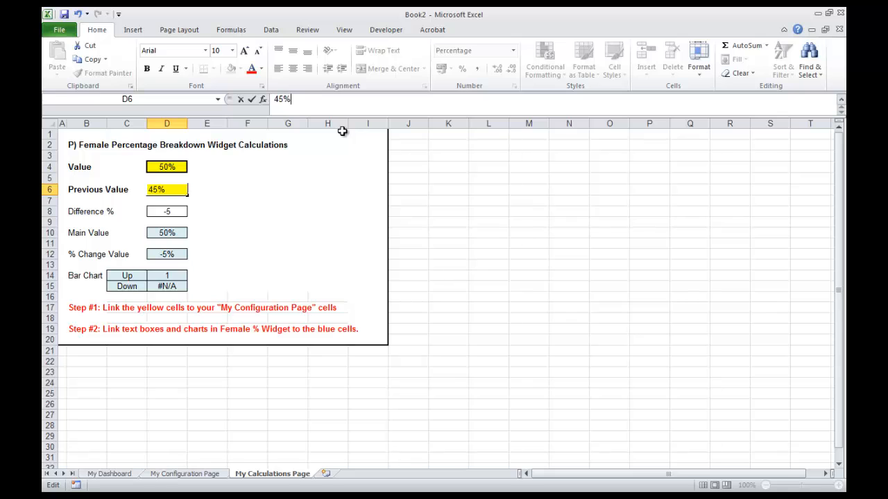
pyautogui.write('%')
pyautogui.press('Return')
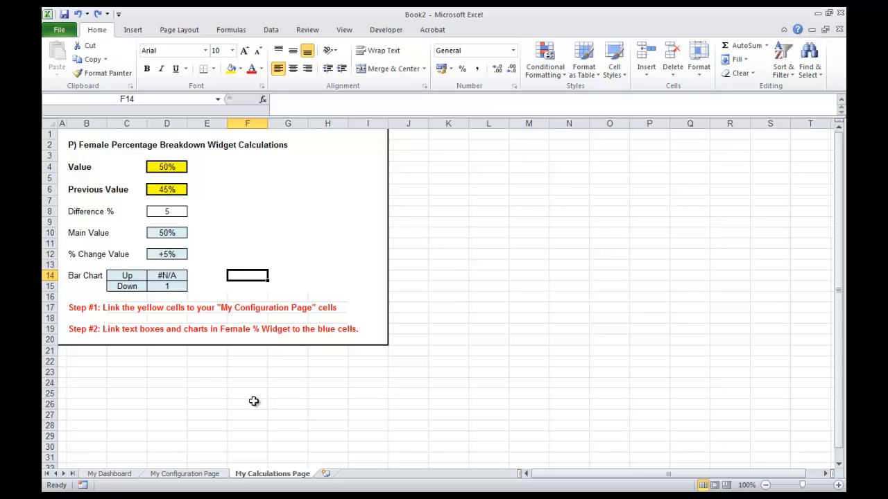
# Step: Enter sample chart data in F14:G15, with Apples as 2 and Pears as 5
pyautogui.write('Appl')
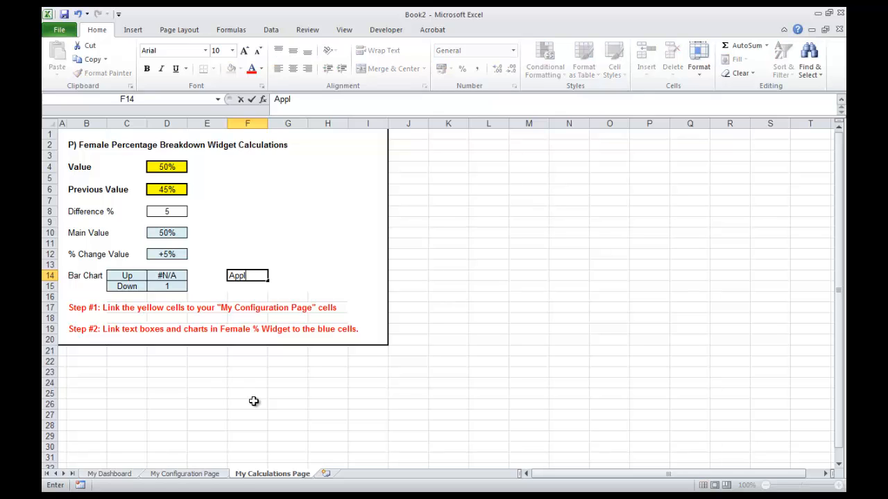
pyautogui.write('es')
pyautogui.press('Return')
pyautogui.write('Pears')
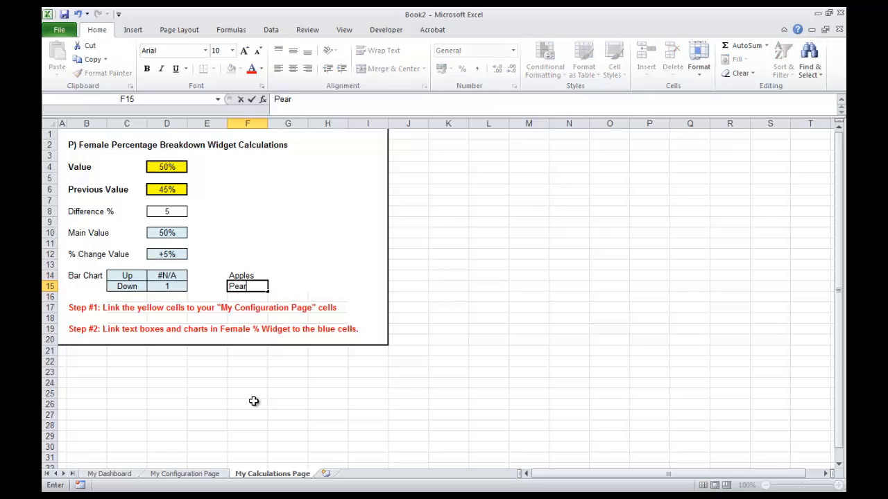
pyautogui.press('Return')
pyautogui.click(281, 276)
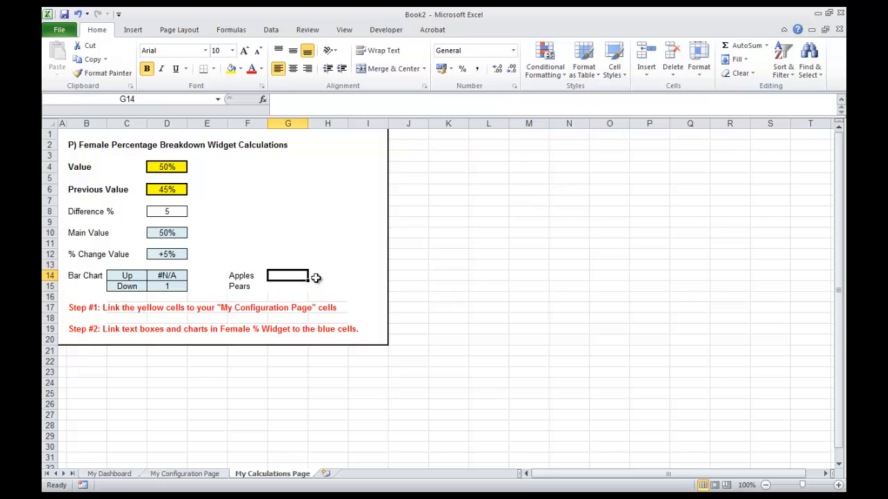
pyautogui.write('2')
pyautogui.press('Return')
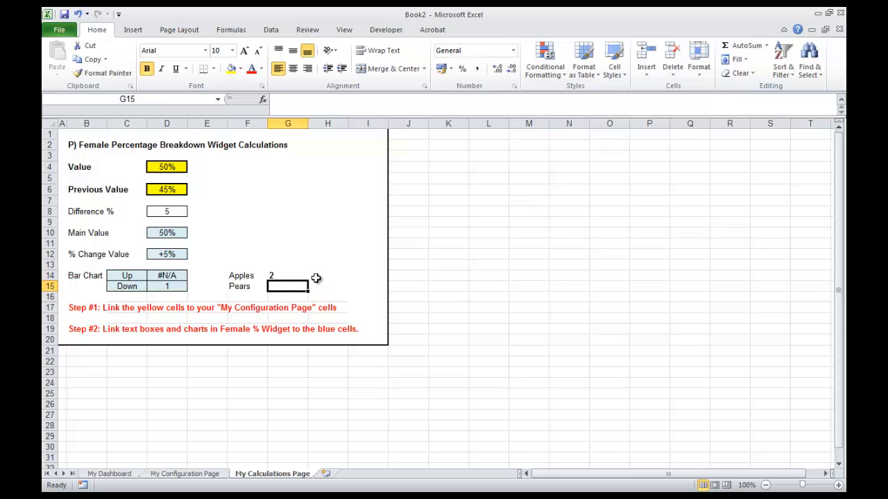
pyautogui.write('5')
pyautogui.press('Return')
pyautogui.click(477, 296)
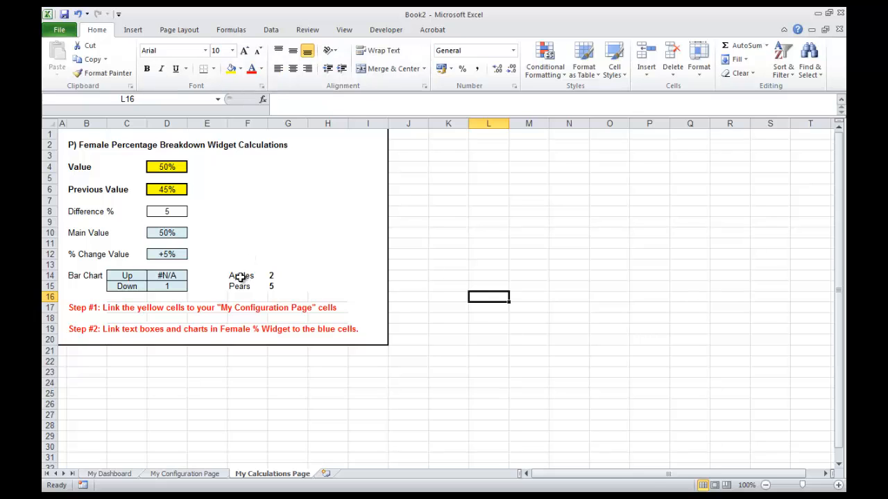
# Step: Insert a 2-D clustered column chart from the Apples and Pears data in F14:G15
pyautogui.moveTo(240, 276); pyautogui.dragTo(285, 284)
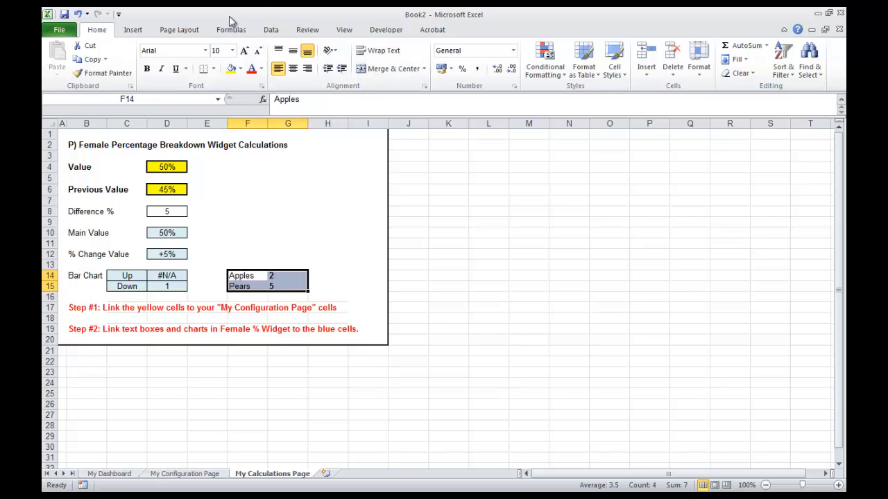
pyautogui.click(133, 32)
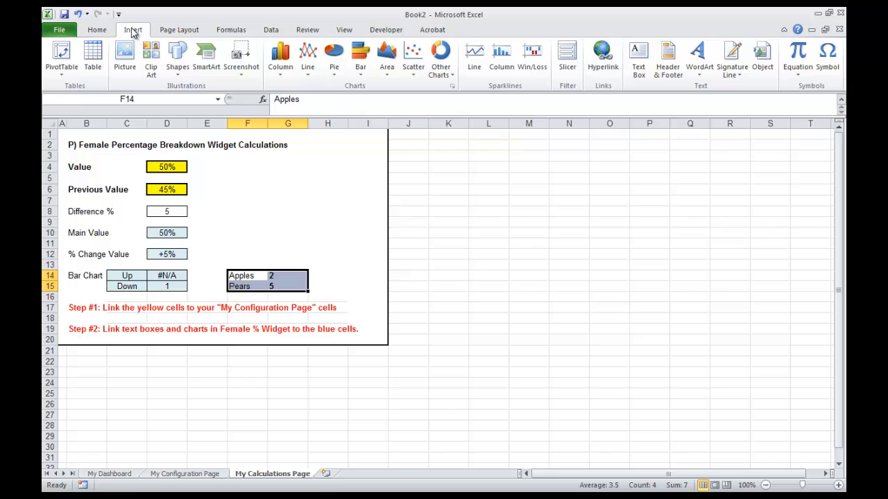
pyautogui.click(280, 70)
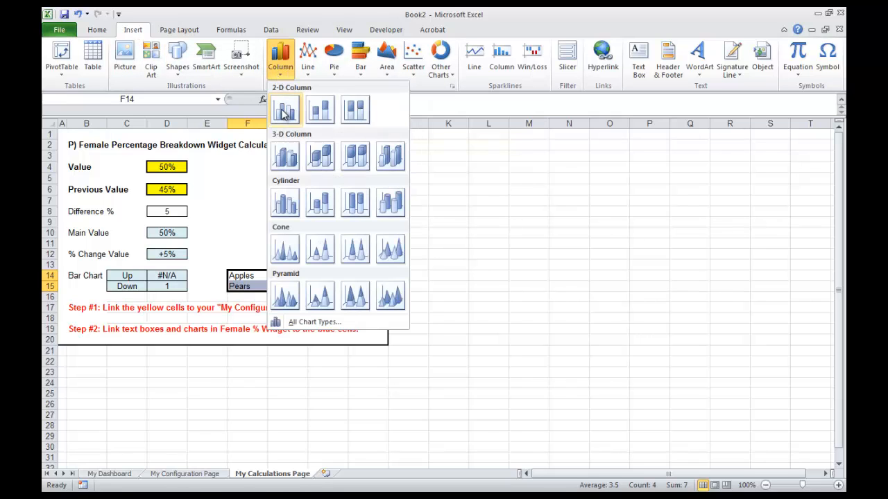
pyautogui.click(285, 112)
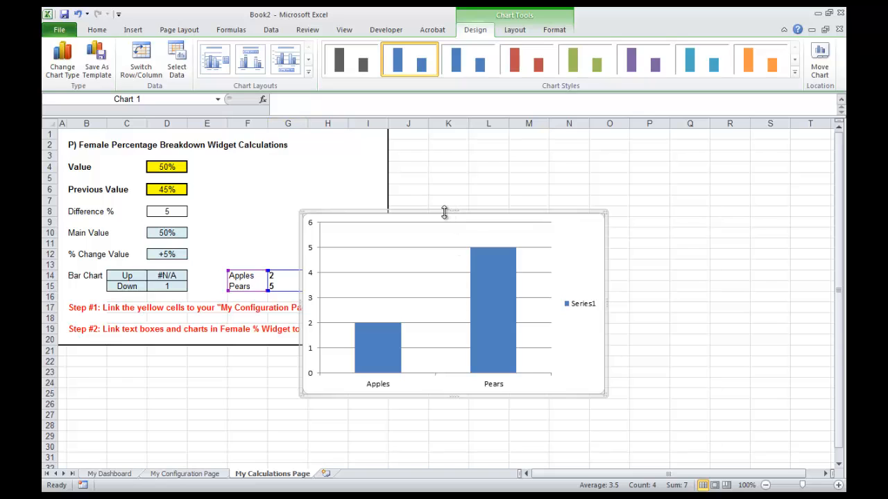
# Step: Move the column chart beside the calculations block and give its Apples column a solid standard green fill
pyautogui.moveTo(448, 210); pyautogui.dragTo(531, 145)
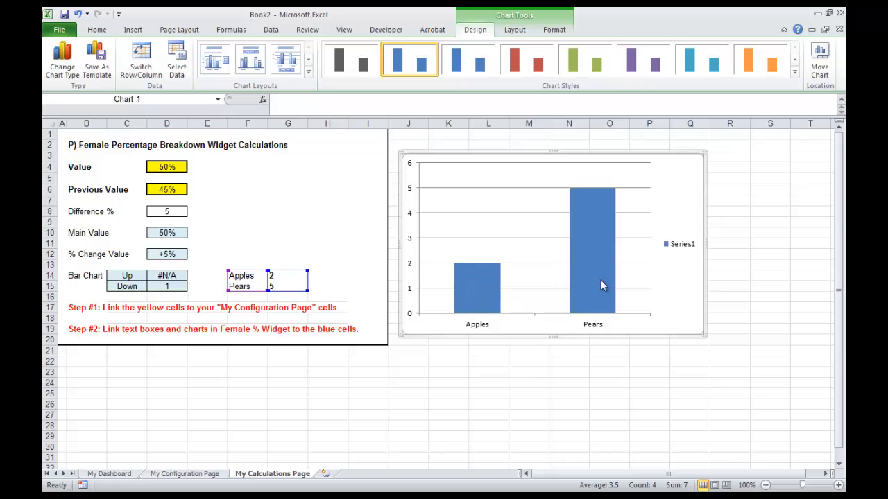
pyautogui.click(478, 281)
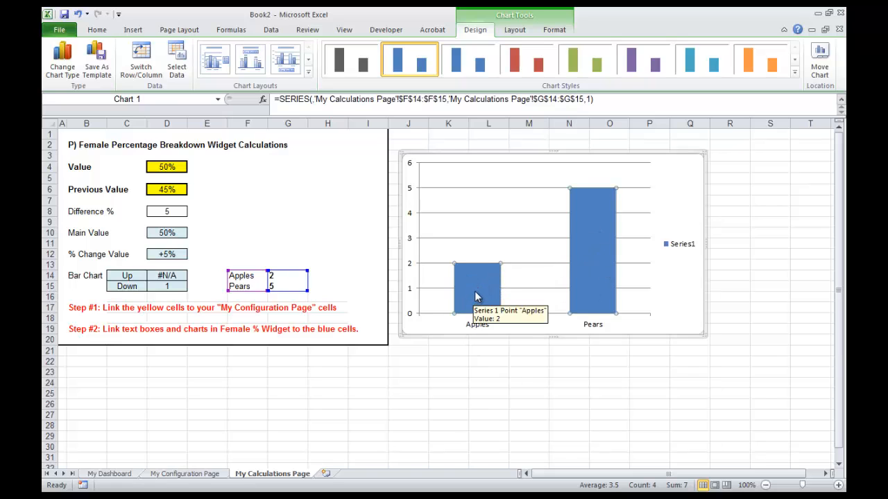
pyautogui.click(474, 287)
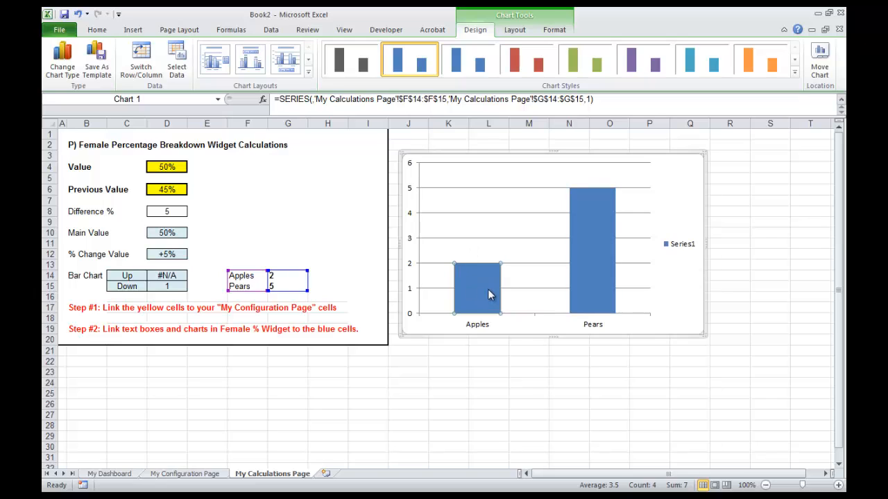
pyautogui.moveTo(475, 286)
pyautogui.rightClick(472, 297)
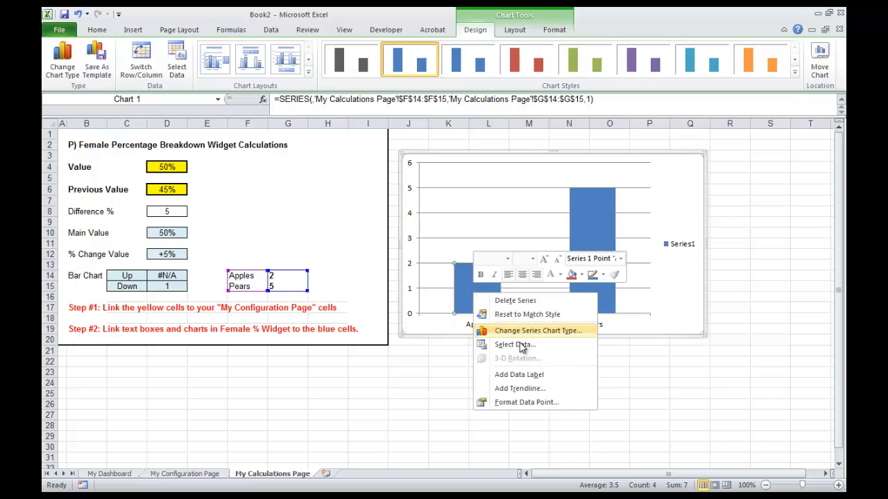
pyautogui.click(521, 402)
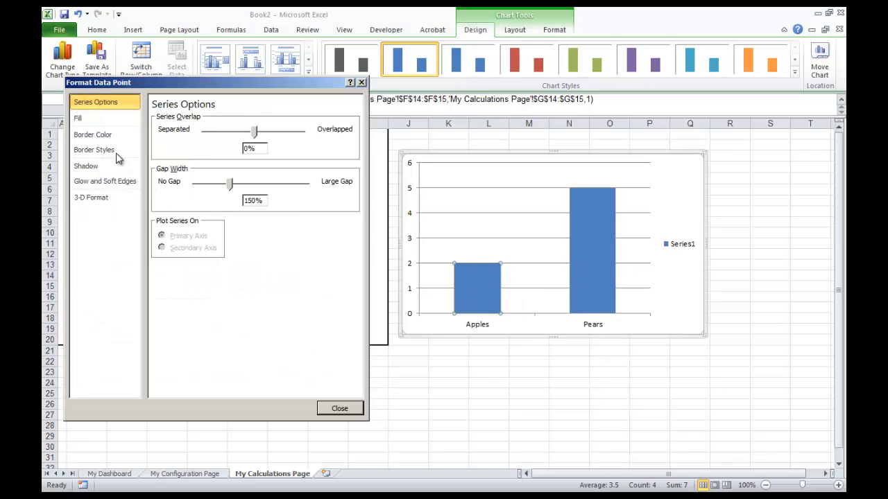
pyautogui.click(79, 122)
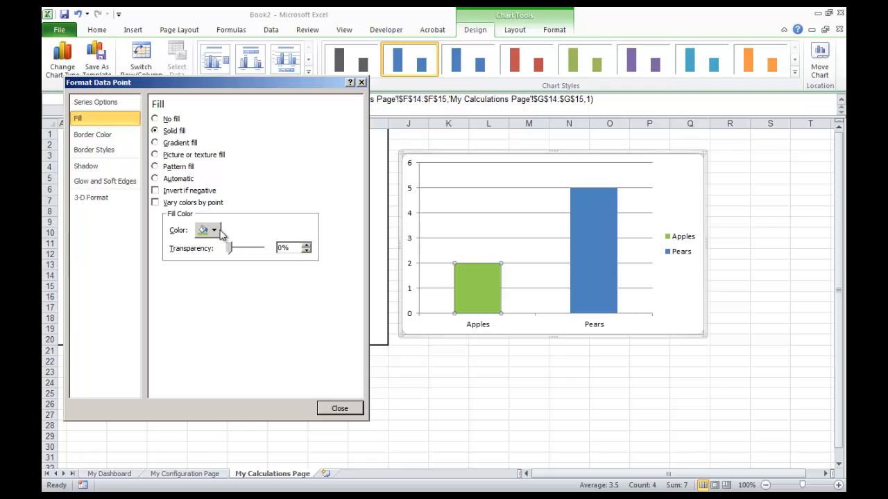
pyautogui.click(214, 231)
pyautogui.click(254, 322)
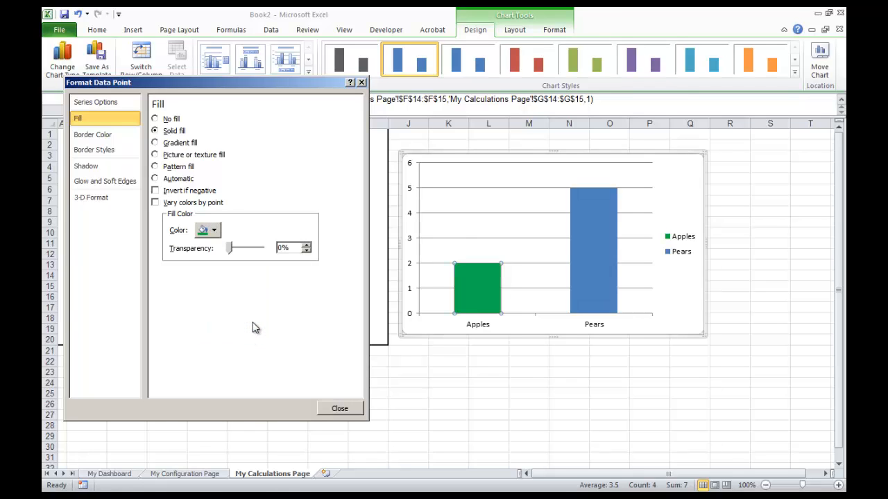
pyautogui.click(339, 409)
# Step: Give only the Pears column a solid standard red fill
pyautogui.click(549, 385)
pyautogui.click(590, 277)
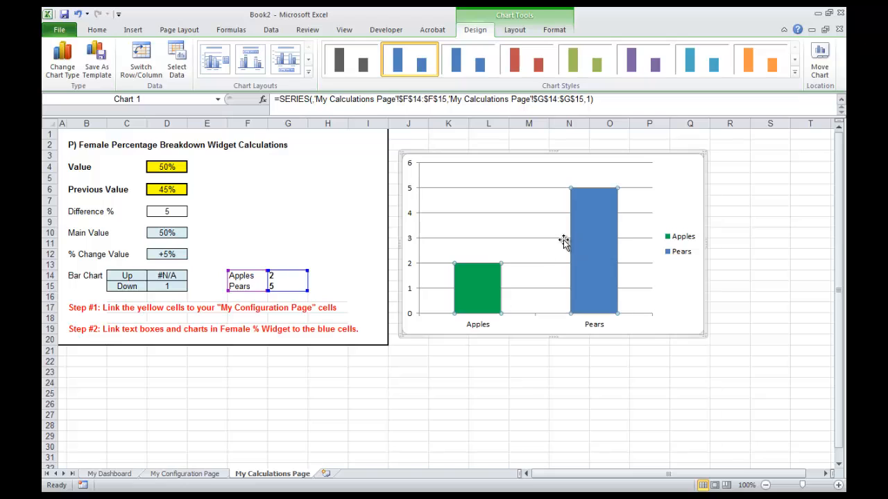
pyautogui.click(581, 231)
pyautogui.rightClick(592, 236)
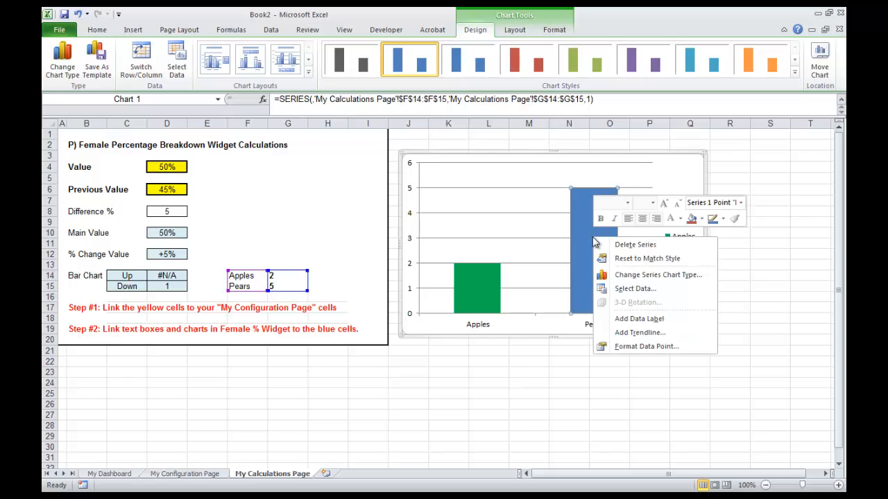
pyautogui.click(642, 346)
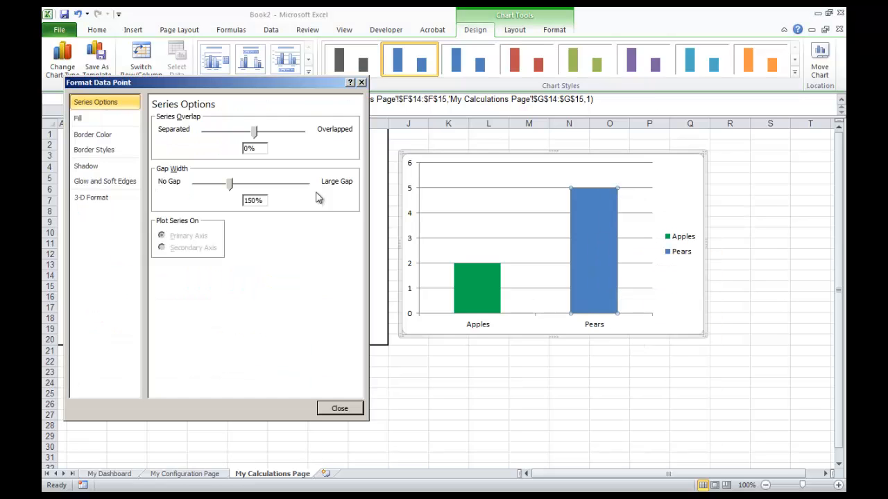
pyautogui.click(88, 123)
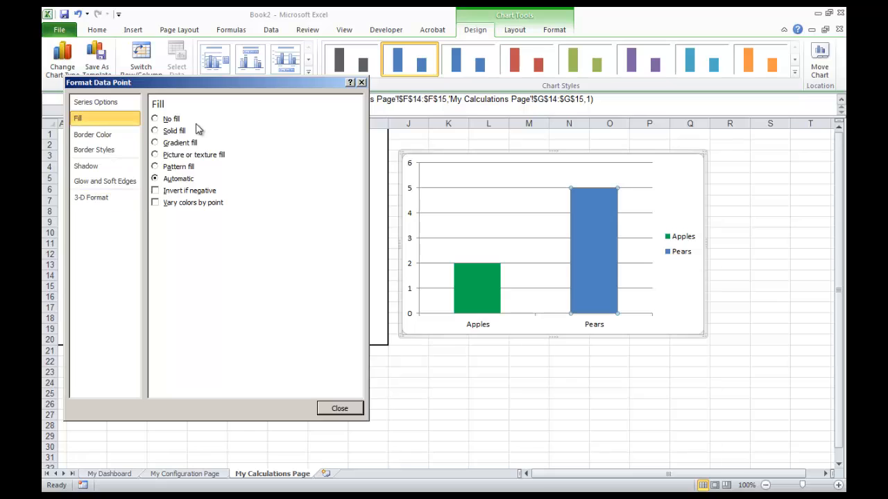
pyautogui.click(171, 132)
pyautogui.click(215, 230)
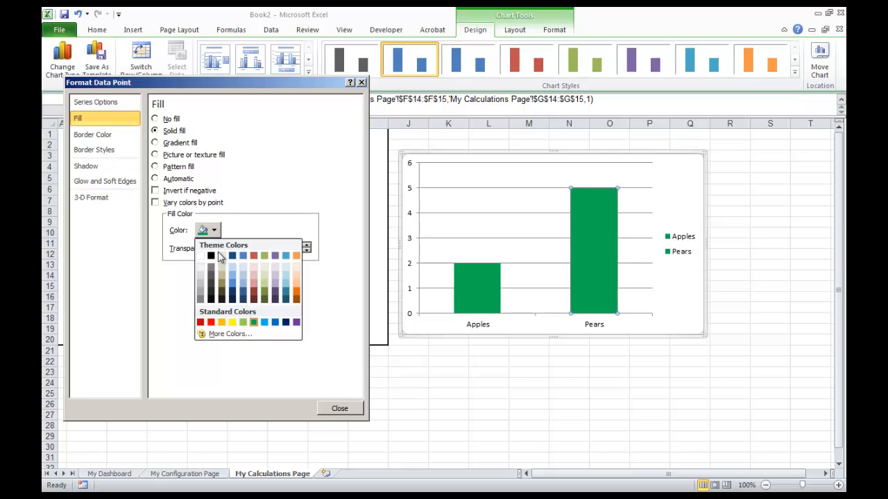
pyautogui.click(211, 323)
pyautogui.click(337, 409)
pyautogui.click(478, 394)
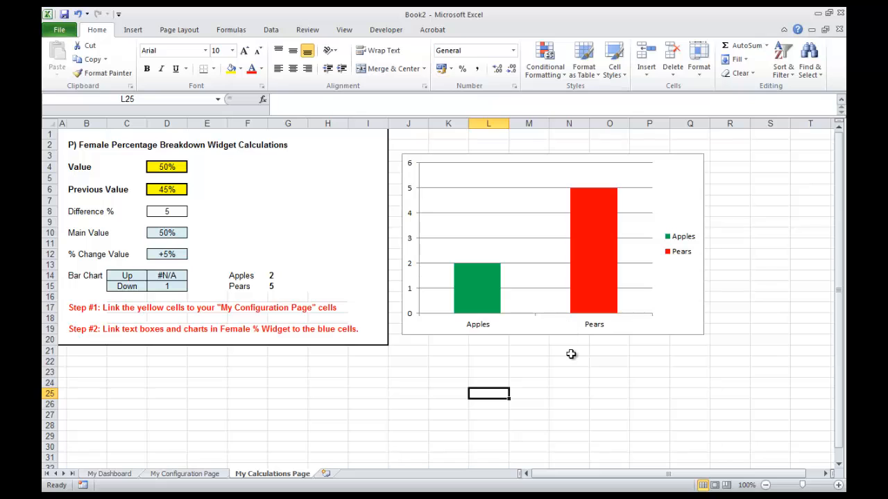
# Step: Set Apples in G14 to 1 and Pears in G15 to 0 to test the green column
pyautogui.click(273, 275)
pyautogui.write('1')
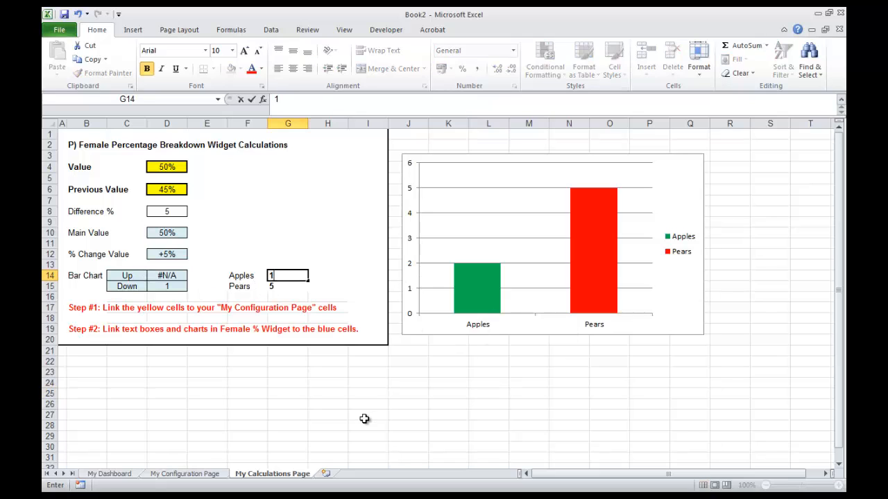
pyautogui.press('Return')
pyautogui.write('0')
pyautogui.press('Return')
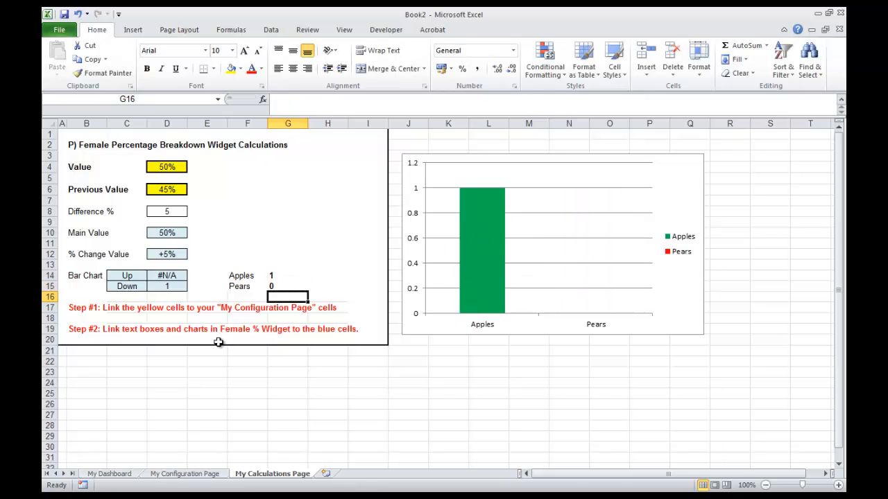
# Step: Set Pears in G15 to 1 and Apples in G14 to 0
pyautogui.click(298, 285)
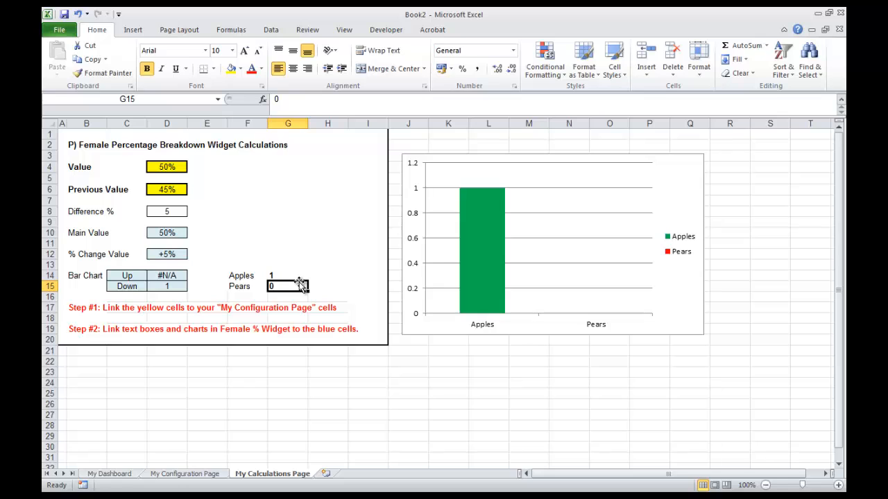
pyautogui.write('1')
pyautogui.press('Up')
pyautogui.write('0')
pyautogui.press('Return')
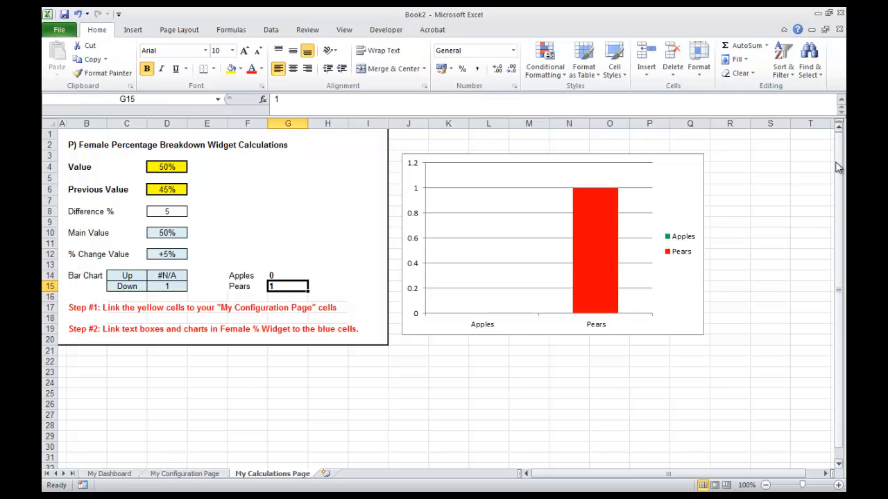
# Step: Delete the legend and the vertical axis from the Apples and Pears chart
pyautogui.click(681, 243)
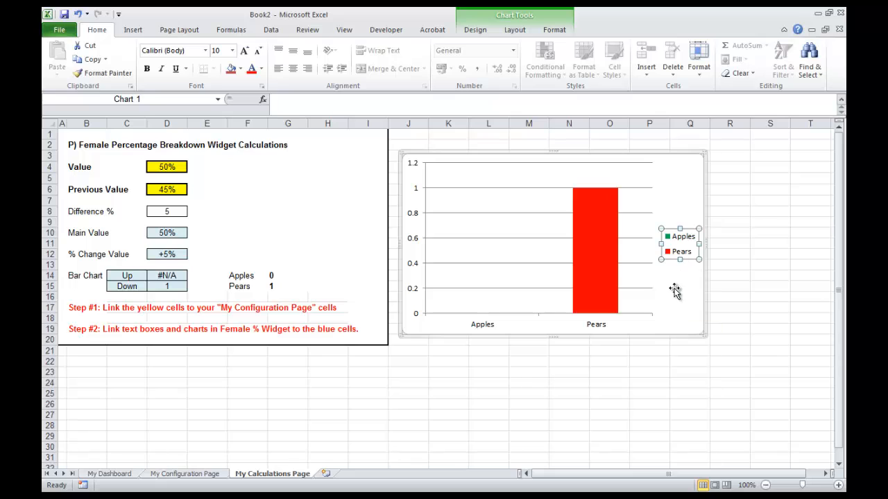
pyautogui.press('Delete')
pyautogui.click(417, 222)
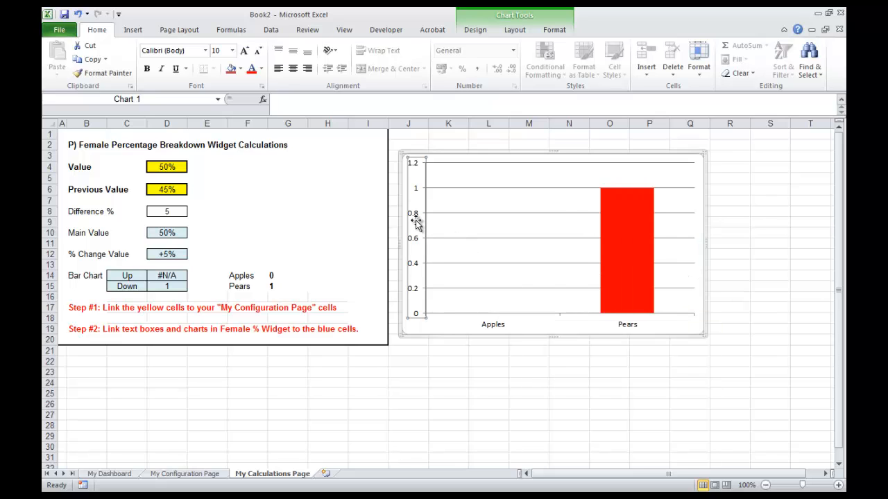
pyautogui.press('Delete')
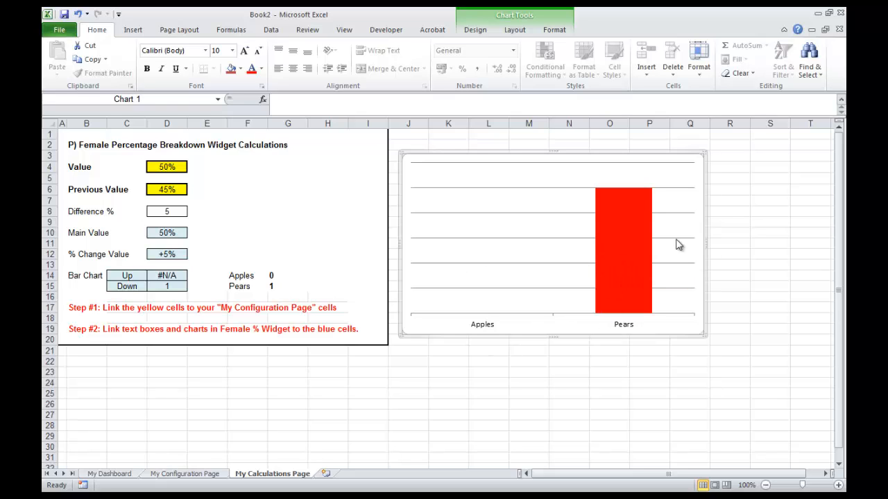
# Step: Switch to the ExcelDashboardWidgets workbook's Widgets Showcase sheet and open the data source of the light Female Percentage widget's percent-change background chart
pyautogui.moveTo(610, 222)
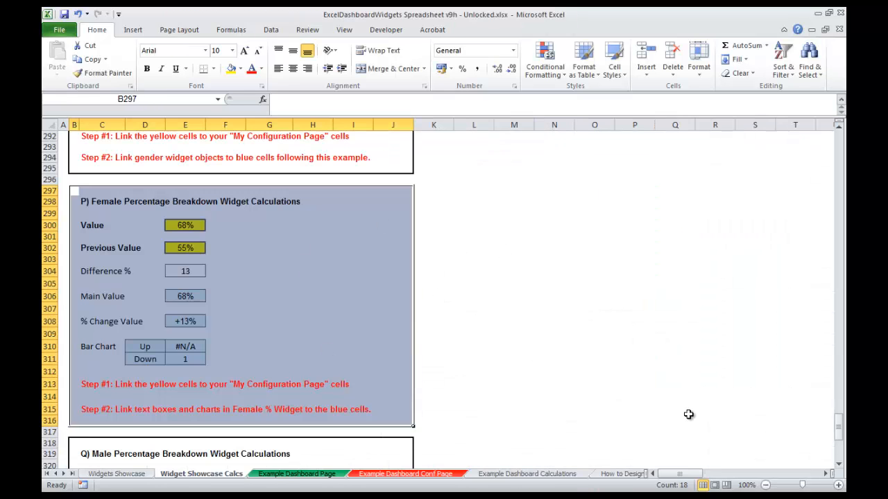
pyautogui.click(132, 475)
pyautogui.click(354, 370)
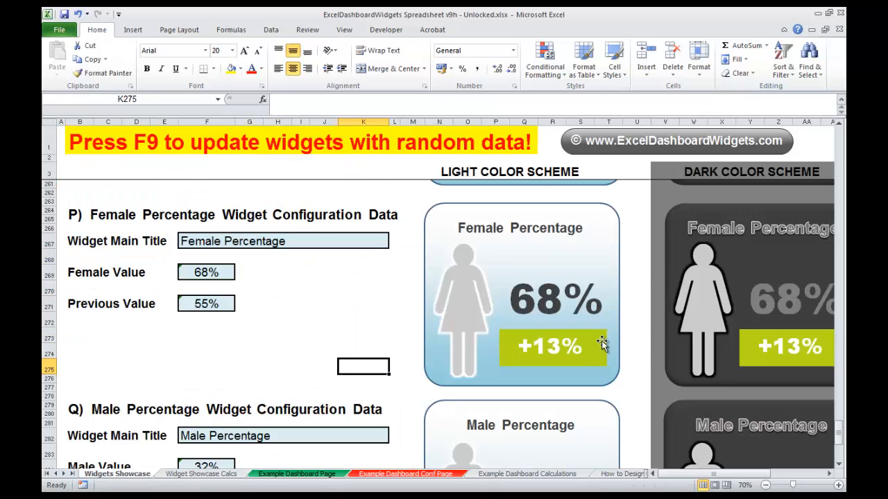
pyautogui.click(599, 367)
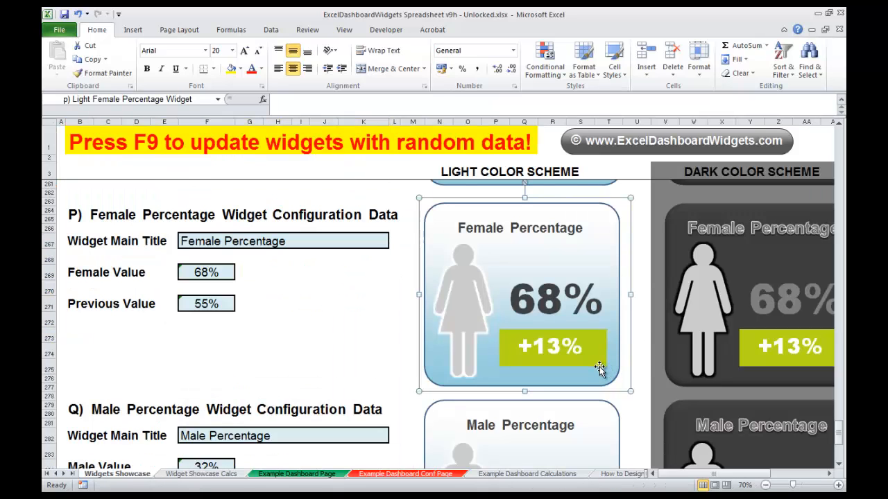
pyautogui.click(600, 364)
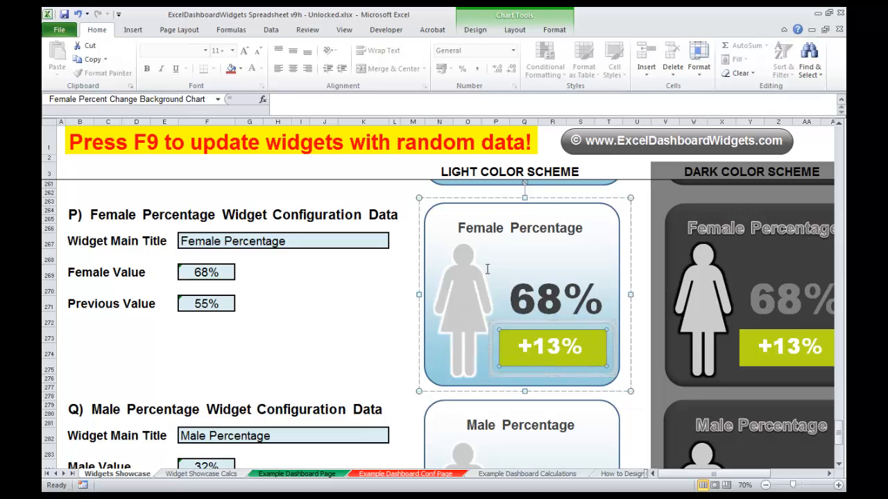
pyautogui.click(475, 30)
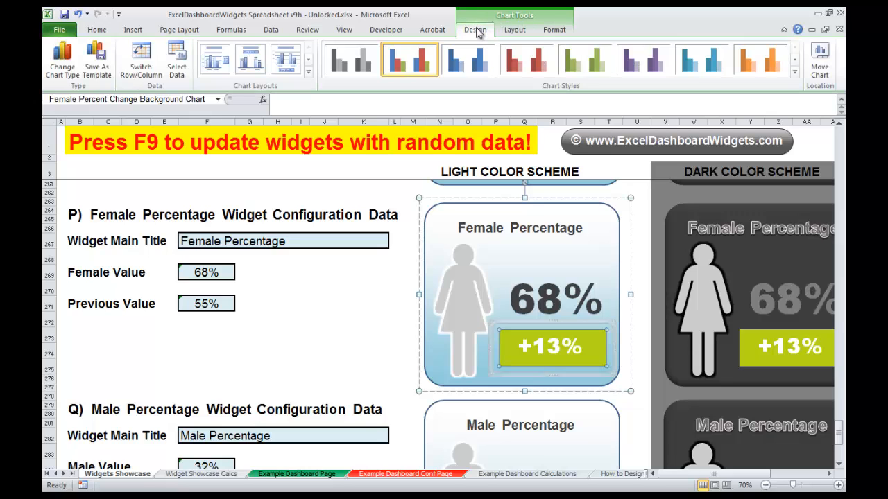
pyautogui.click(176, 71)
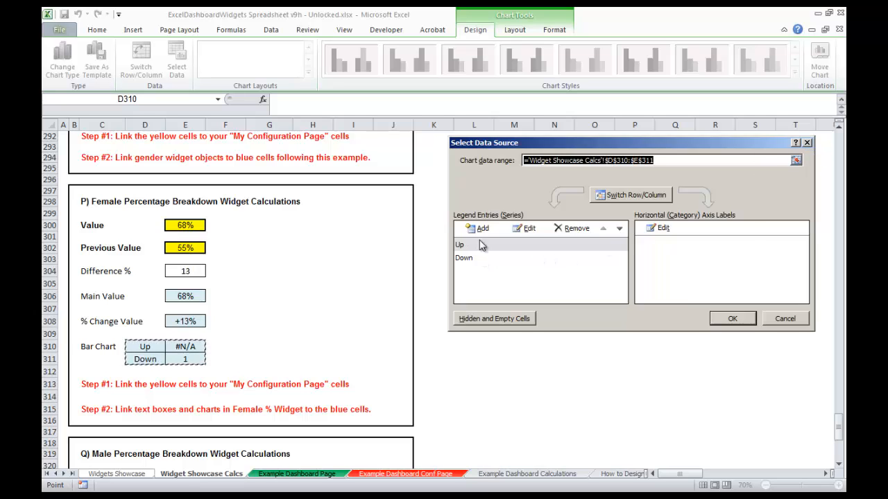
# Step: Examine the name and value references of the chart's Up and Down series, leaving the data source without changes
pyautogui.click(462, 246)
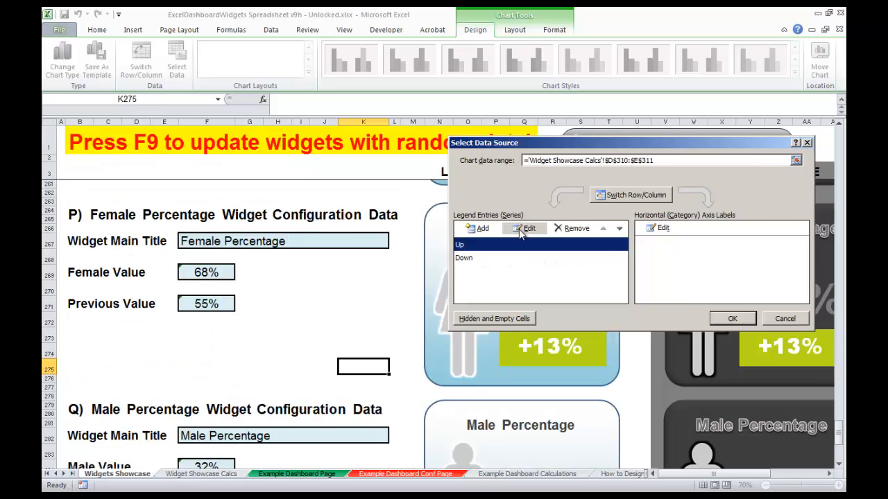
pyautogui.click(523, 229)
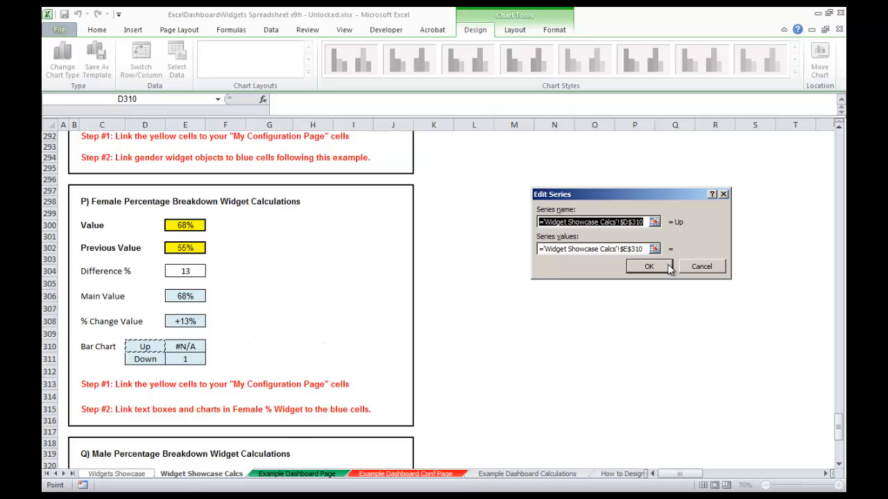
pyautogui.click(697, 267)
pyautogui.click(465, 258)
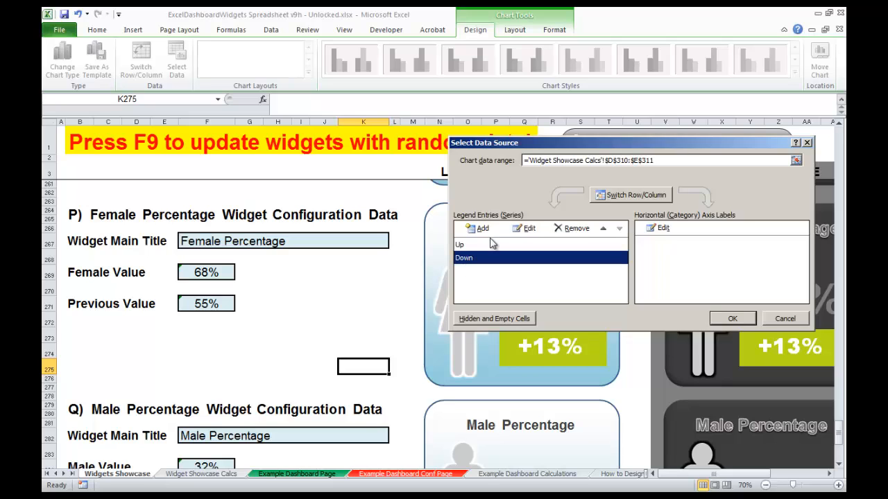
pyautogui.click(524, 228)
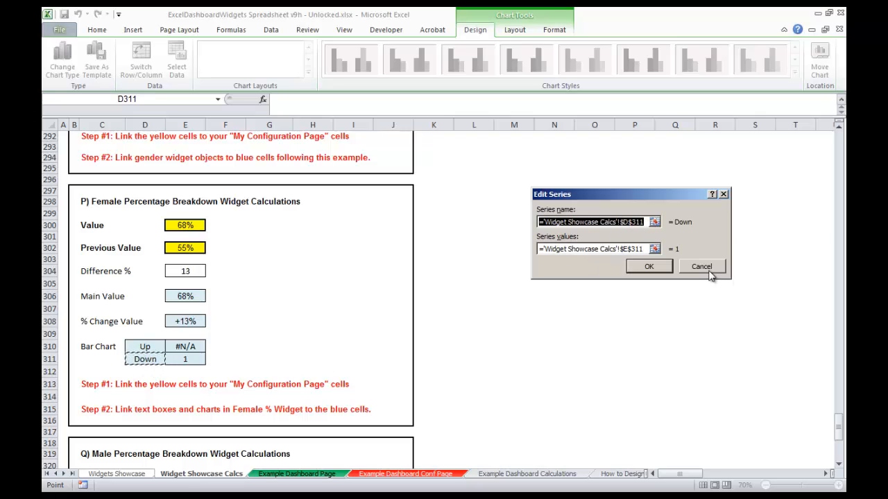
pyautogui.click(627, 249)
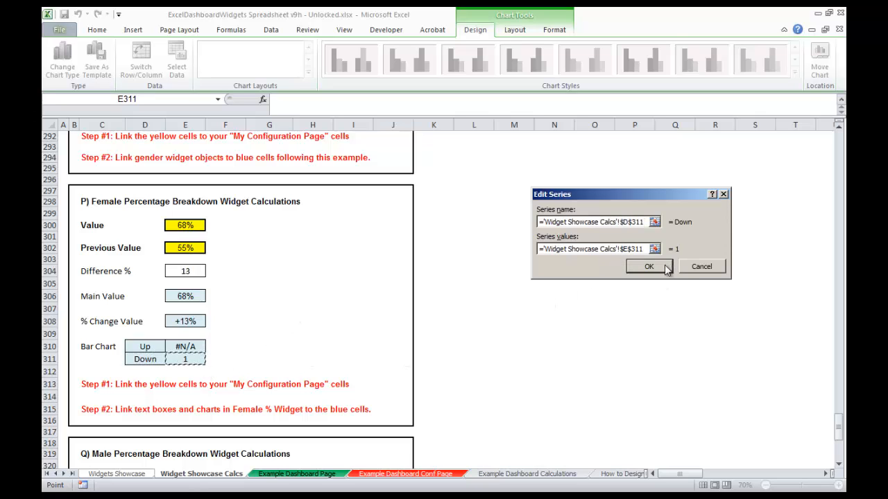
pyautogui.click(724, 194)
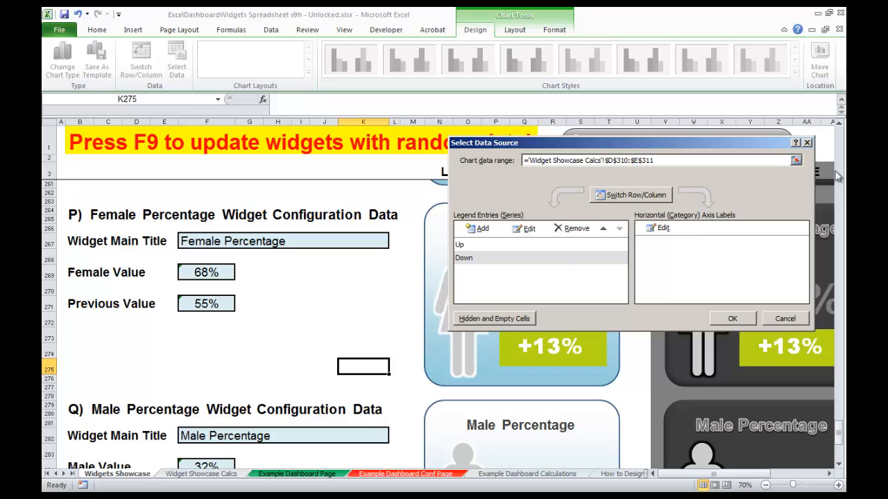
pyautogui.click(807, 143)
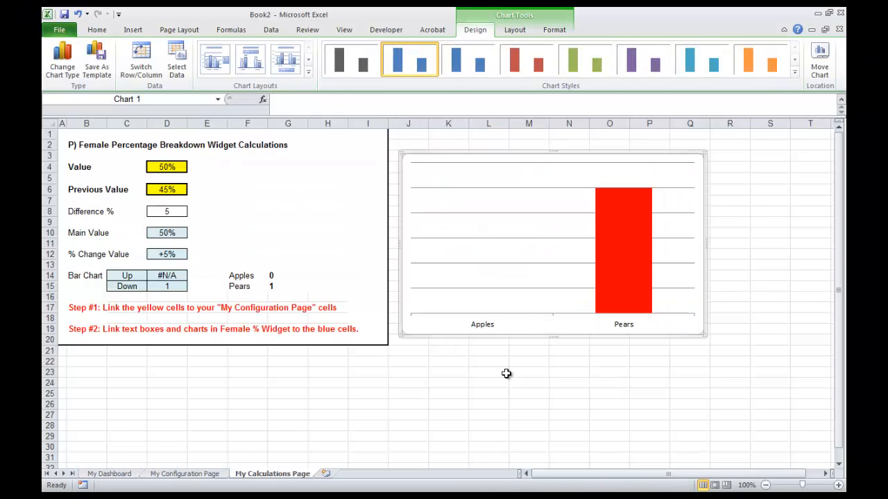
# Step: Open the Apples and Pears chart's data source and switch its rows and columns so each fruit becomes its own series
pyautogui.click(507, 374)
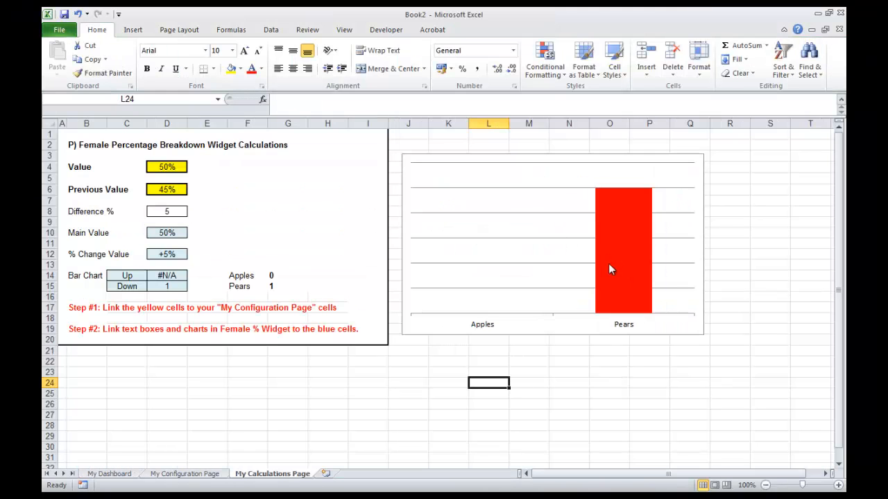
pyautogui.click(609, 265)
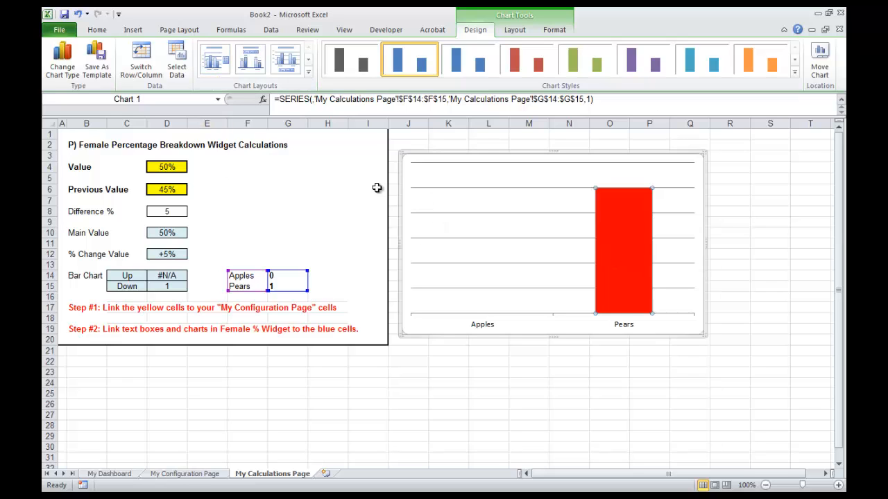
pyautogui.click(176, 59)
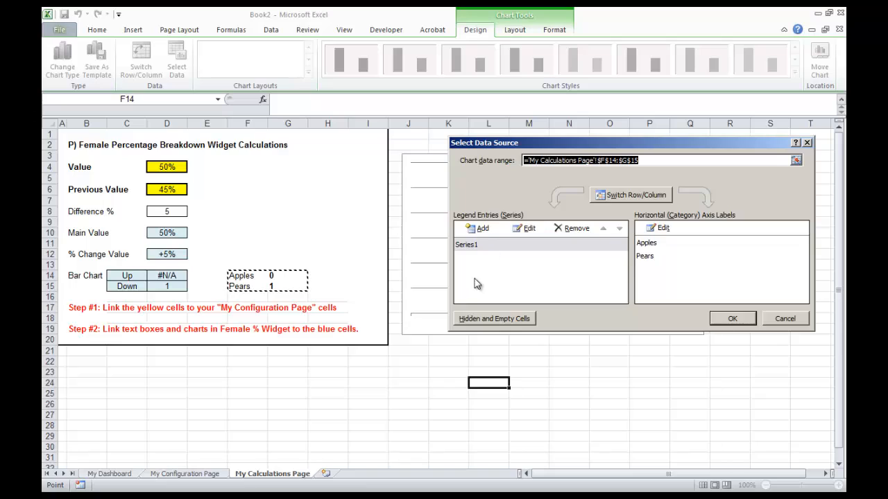
pyautogui.click(651, 258)
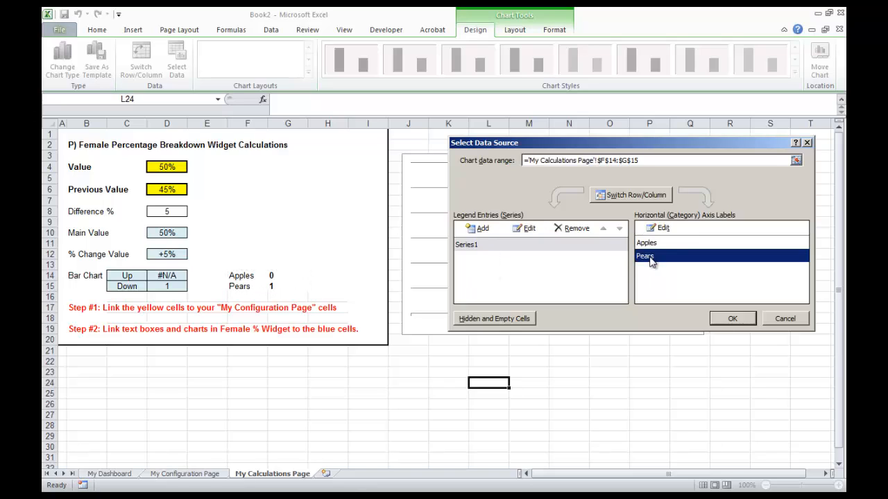
pyautogui.click(474, 247)
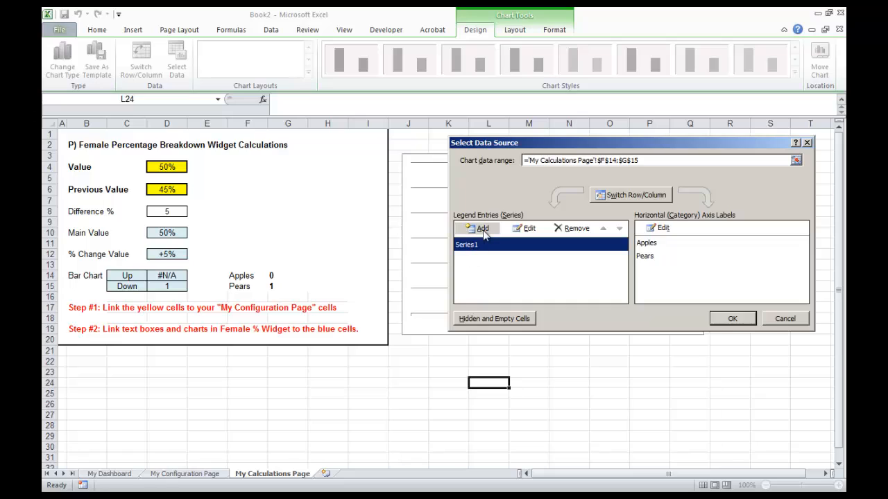
pyautogui.click(628, 197)
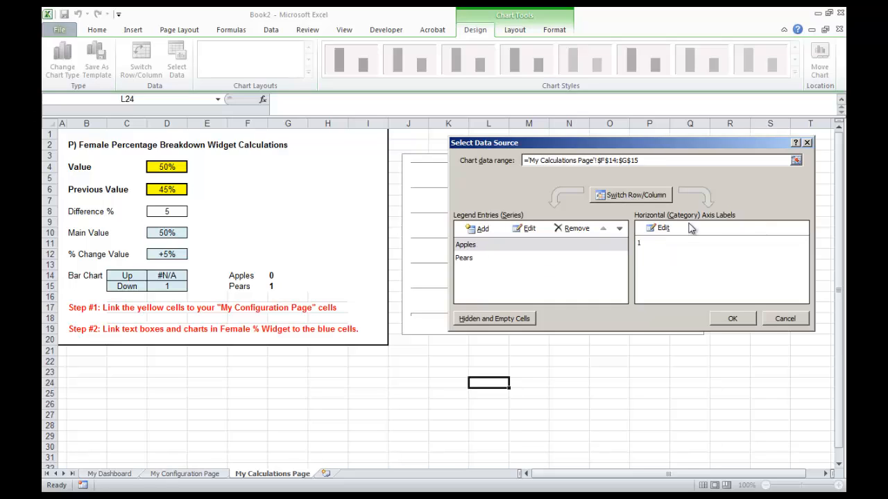
# Step: Check the name and value references of the Apples and Pears series, and apply the chart's switched data source
pyautogui.click(472, 246)
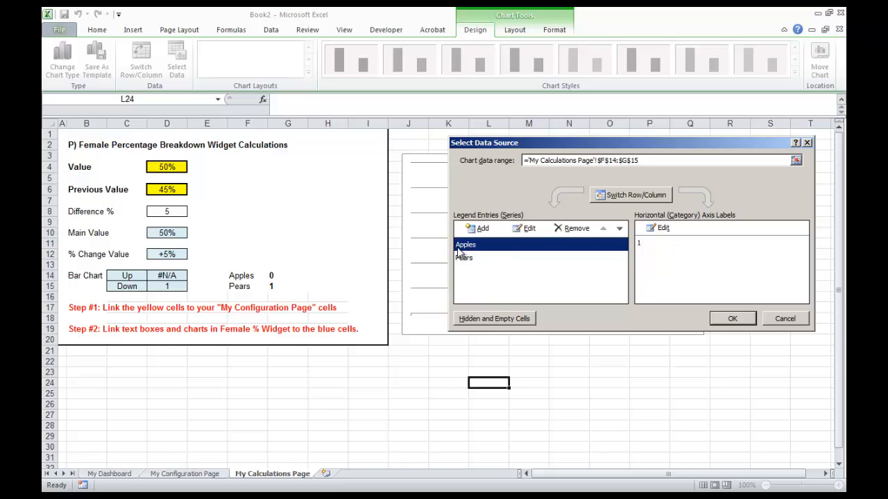
pyautogui.click(525, 228)
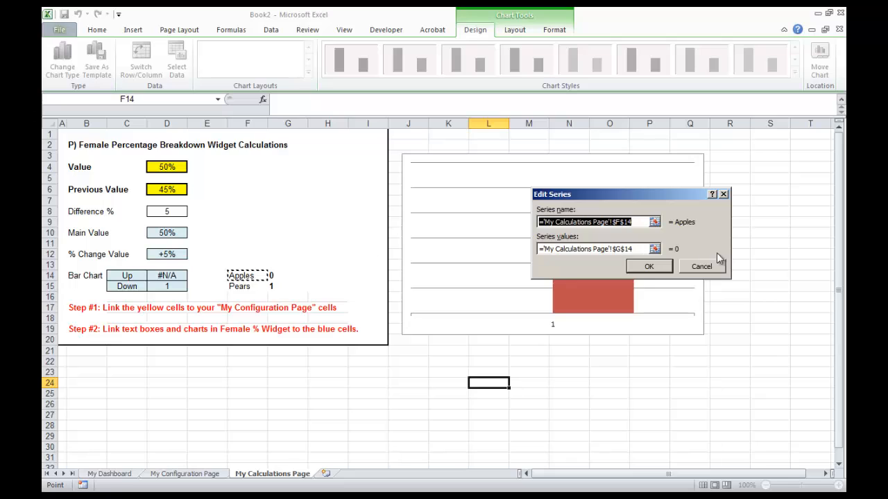
pyautogui.click(589, 248)
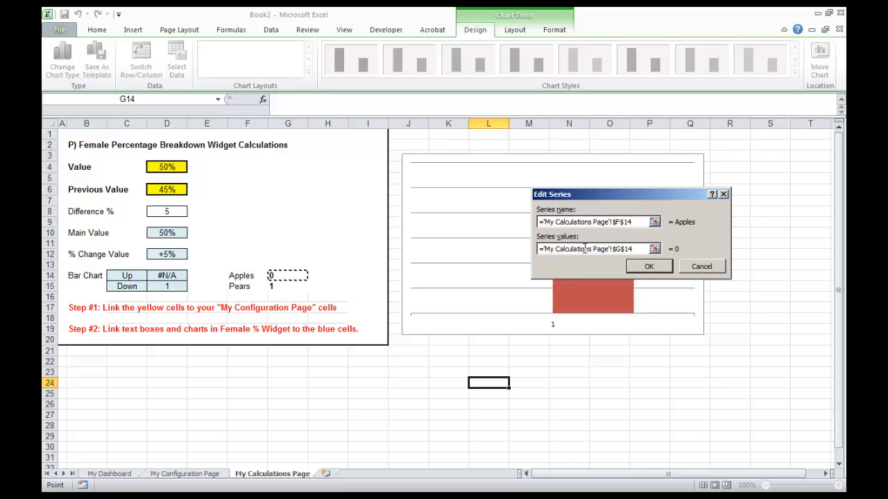
pyautogui.click(648, 271)
pyautogui.click(484, 258)
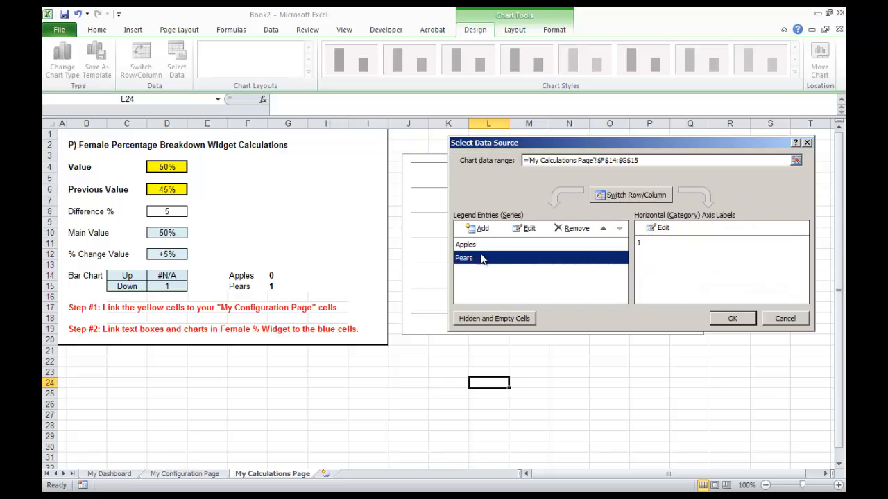
pyautogui.click(525, 228)
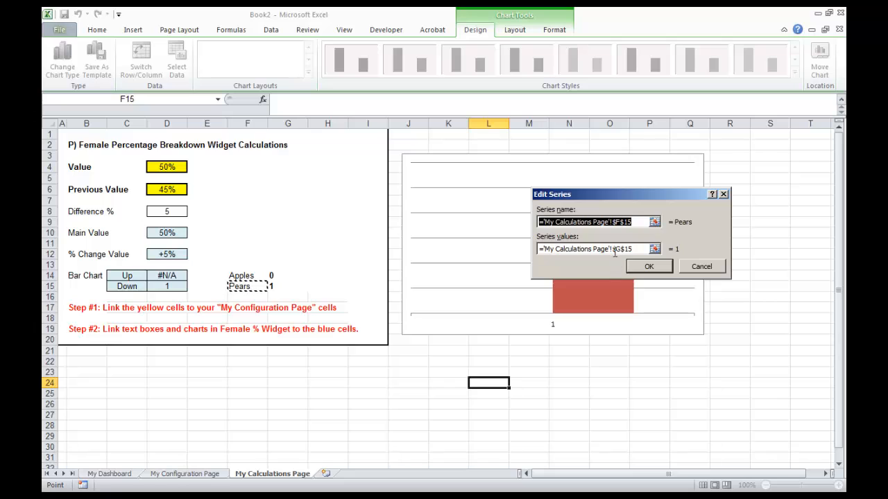
pyautogui.click(603, 249)
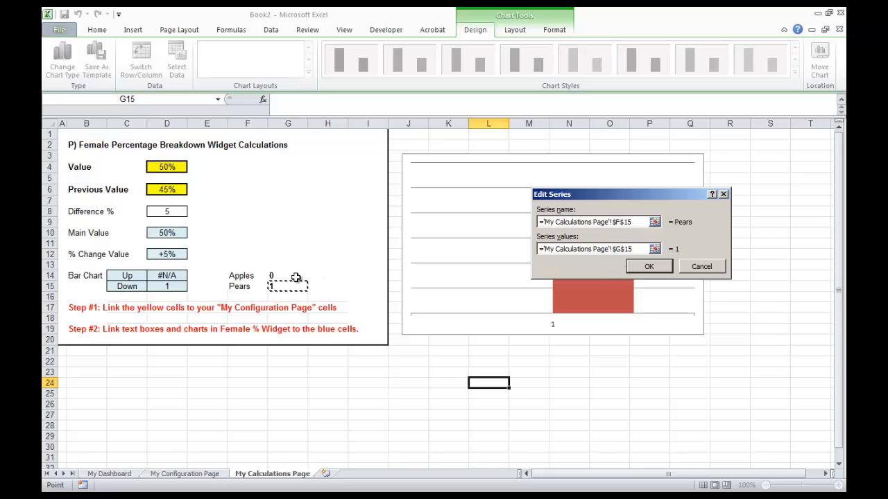
pyautogui.click(652, 268)
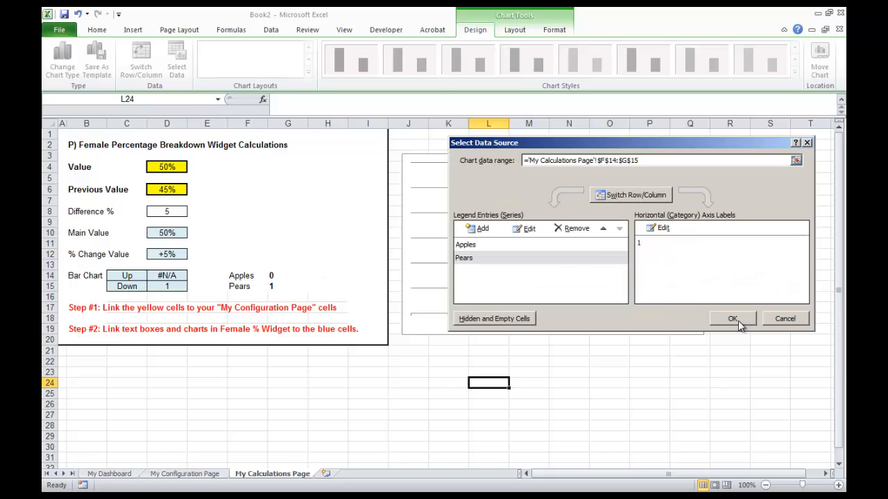
pyautogui.click(738, 320)
pyautogui.click(603, 371)
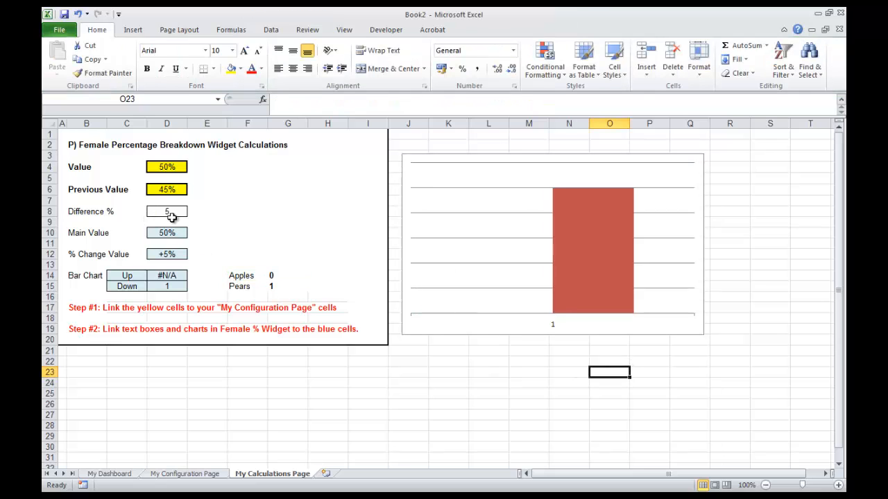
# Step: Set Apples in G14 to 1 and Pears in G15 to 0
pyautogui.click(284, 278)
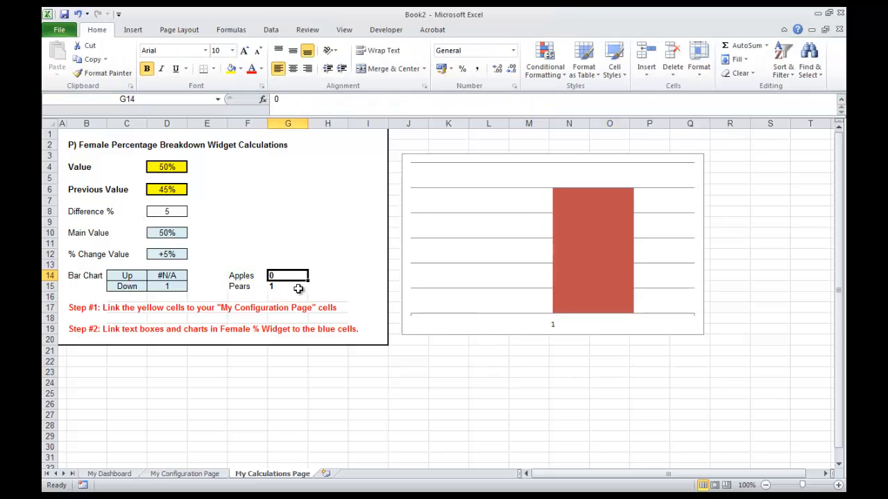
pyautogui.write('1')
pyautogui.press('Return')
pyautogui.write('0')
pyautogui.press('Return')
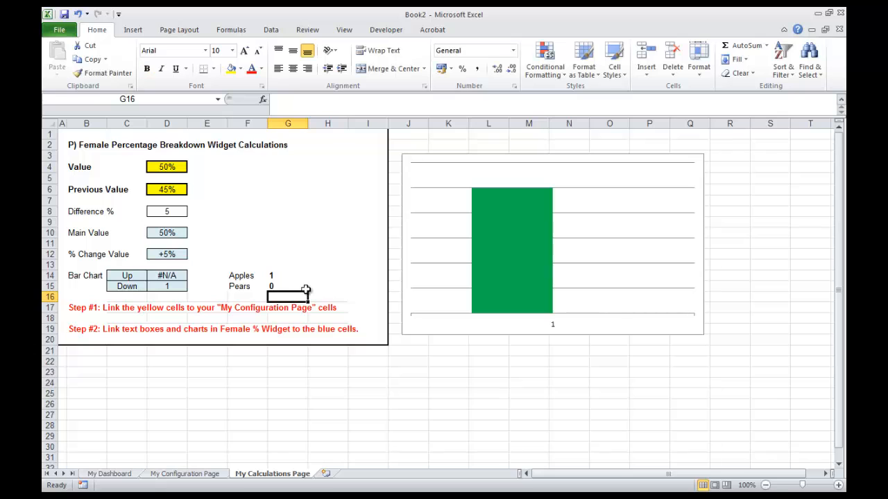
# Step: Set Pears in G15 to 1
pyautogui.click(302, 287)
pyautogui.write('1')
pyautogui.press('Return')
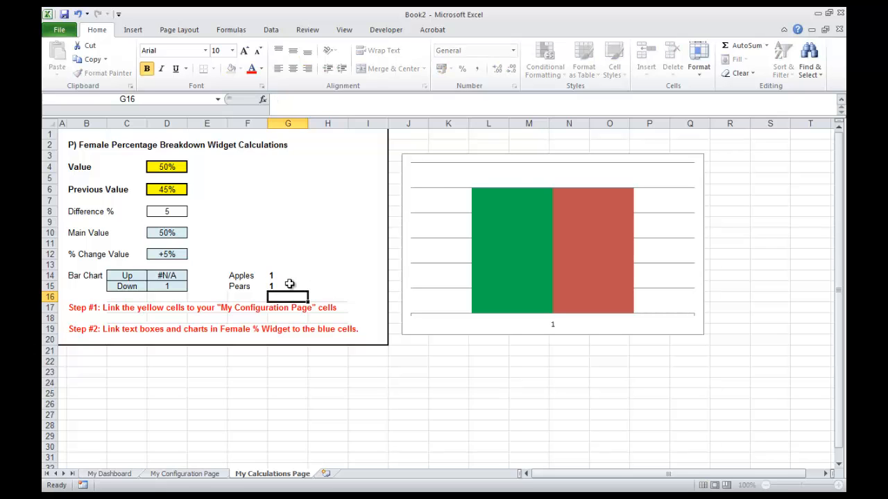
pyautogui.click(475, 354)
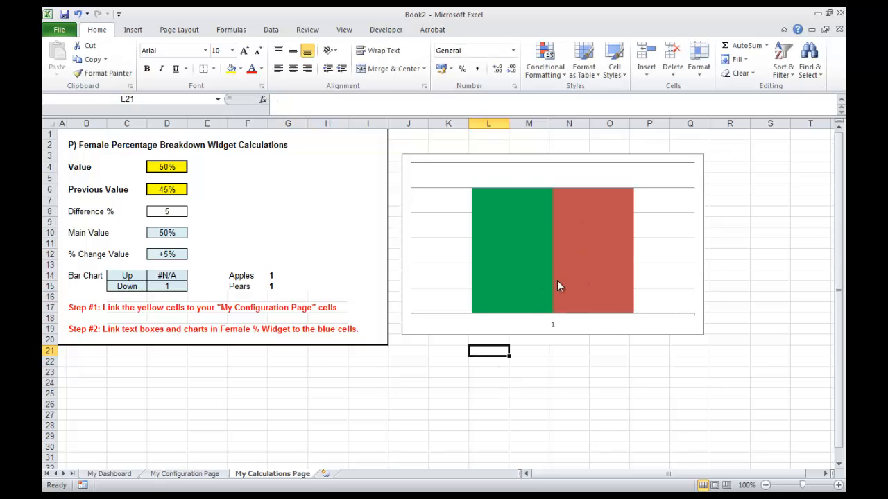
# Step: Format the Apples series with a 100% series overlap and a 0% gap width
pyautogui.click(514, 250)
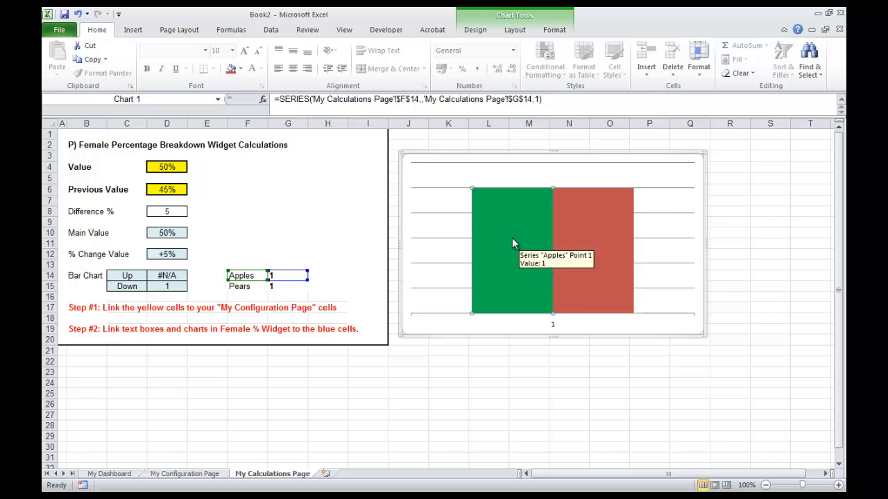
pyautogui.rightClick(512, 237)
pyautogui.click(569, 348)
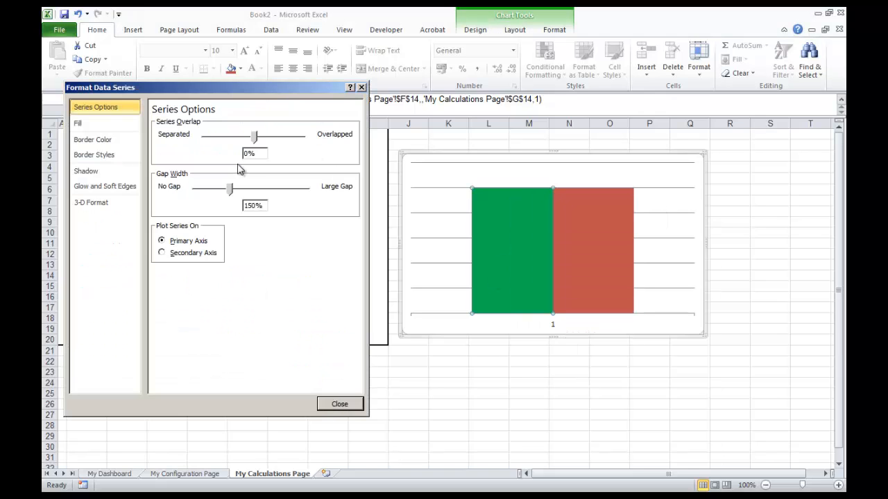
pyautogui.moveTo(255, 136); pyautogui.dragTo(330, 141)
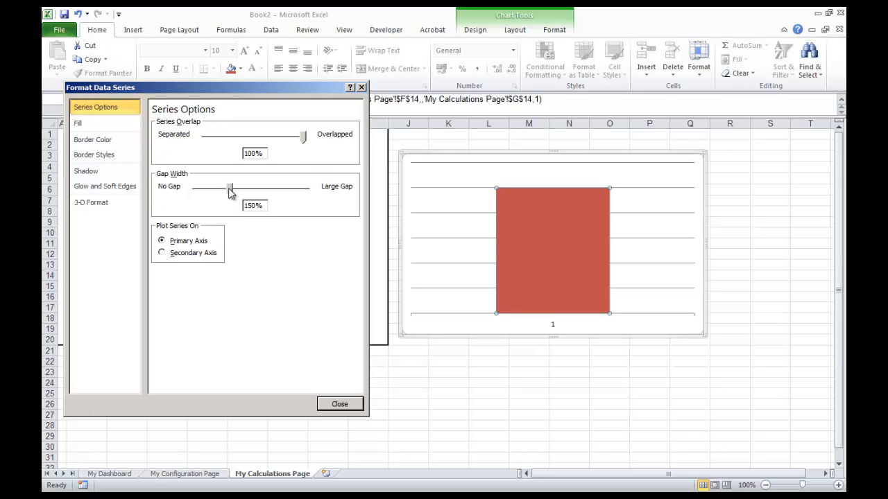
pyautogui.moveTo(231, 187); pyautogui.dragTo(171, 199)
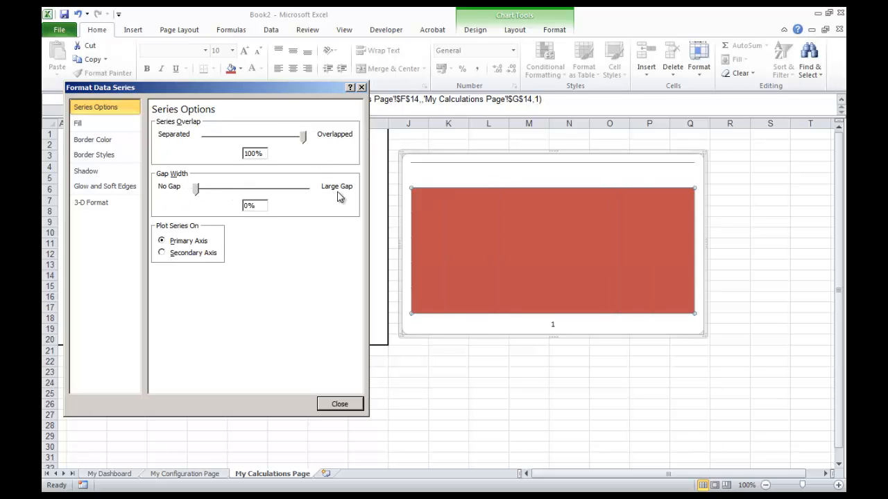
pyautogui.click(339, 404)
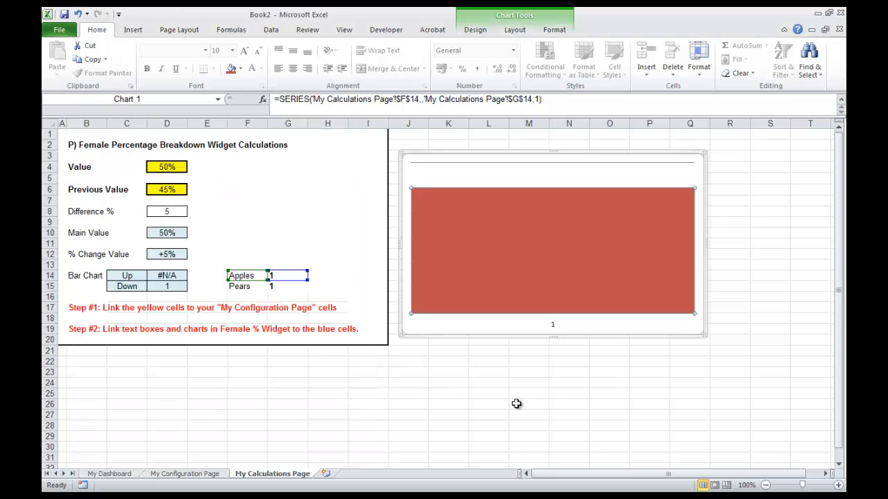
pyautogui.click(520, 404)
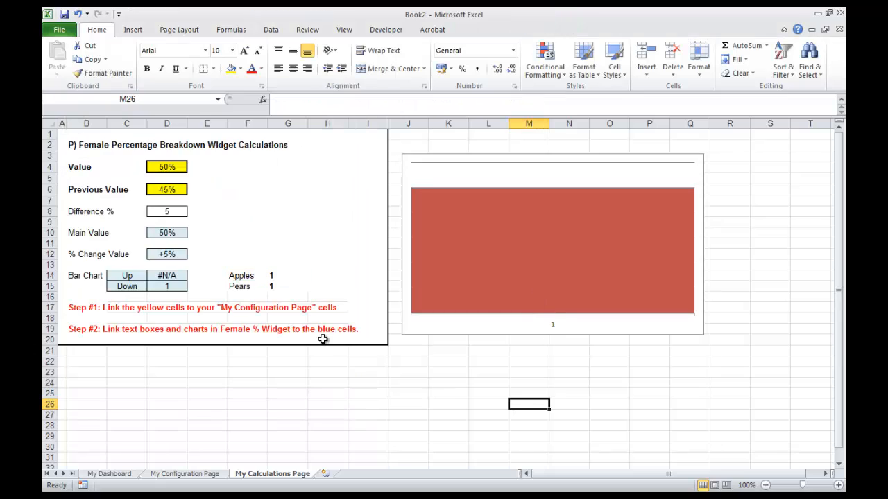
# Step: Set Apples in G14 to 0
pyautogui.click(278, 276)
pyautogui.write('0')
pyautogui.press('Return')
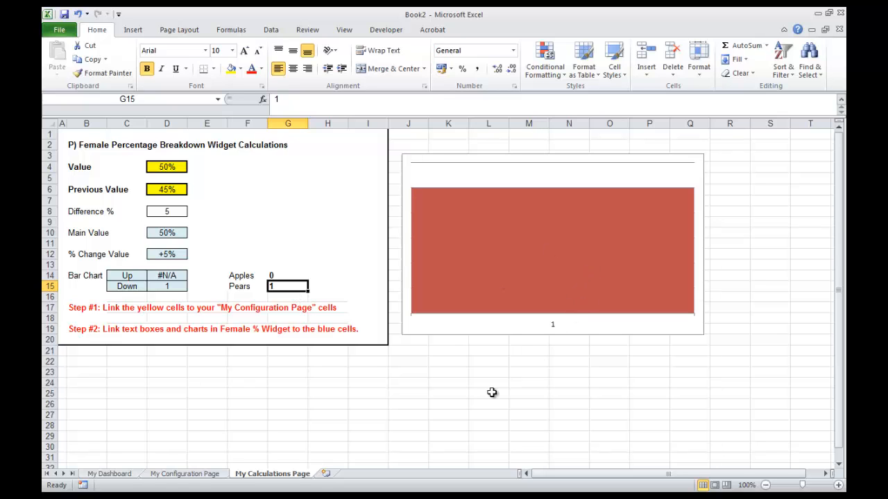
# Step: Change the chart values back to 1 for Apples in G14 and 0 for Pears in G15
pyautogui.press('Up')
pyautogui.write('1')
pyautogui.press('Return')
pyautogui.write('0')
pyautogui.press('Return')
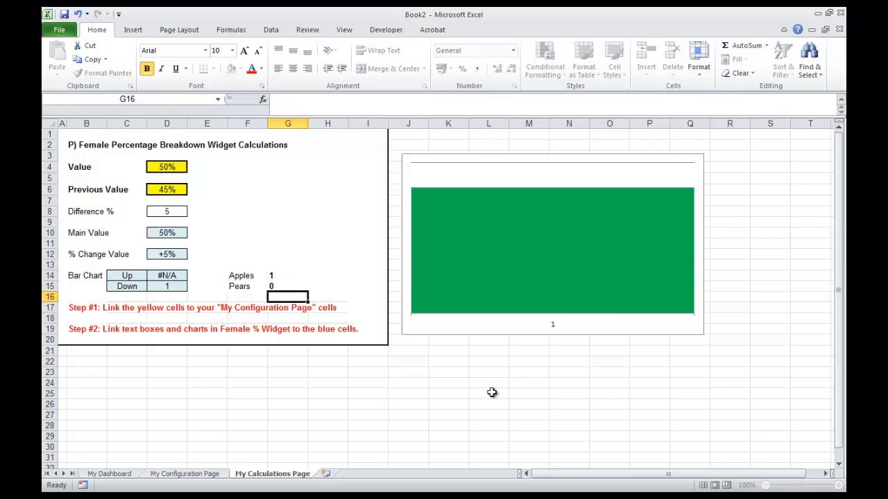
# Step: Delete the horizontal axis from the Apples and Pears chart
pyautogui.click(555, 331)
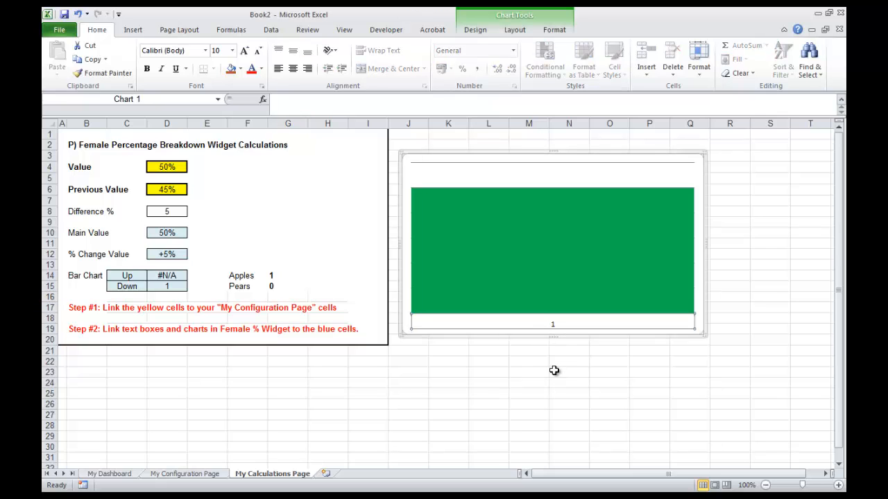
pyautogui.click(545, 392)
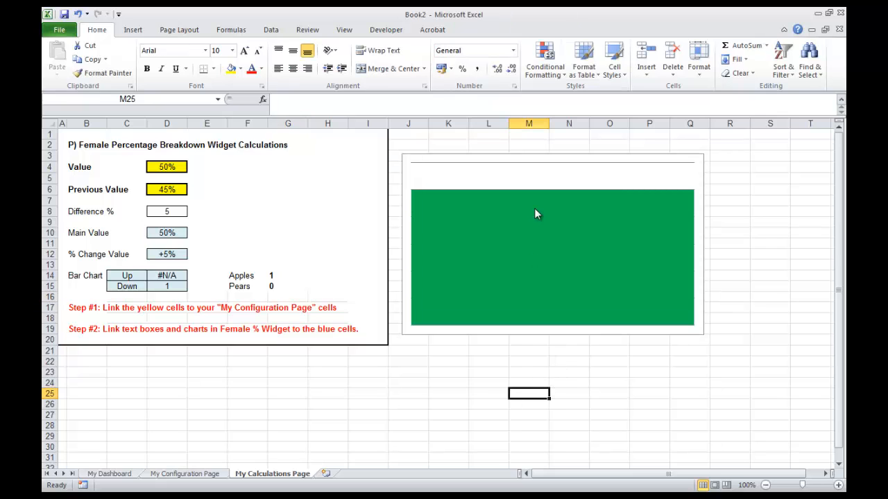
pyautogui.click(521, 162)
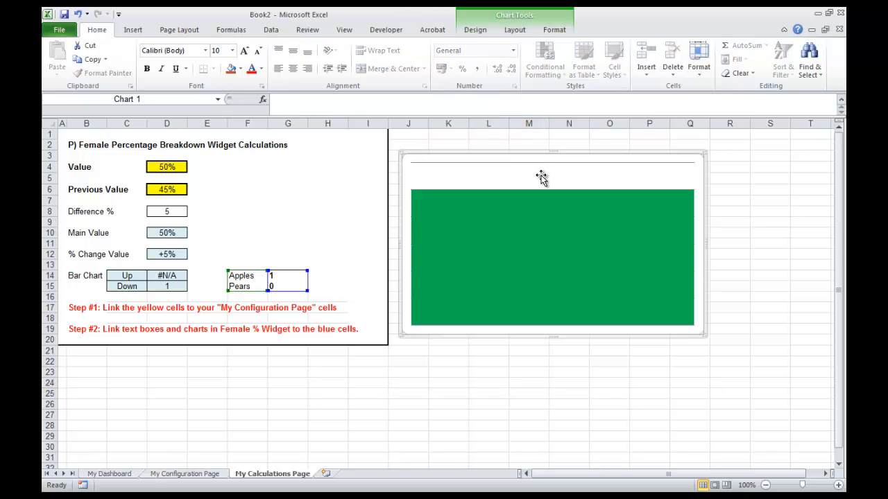
pyautogui.click(488, 445)
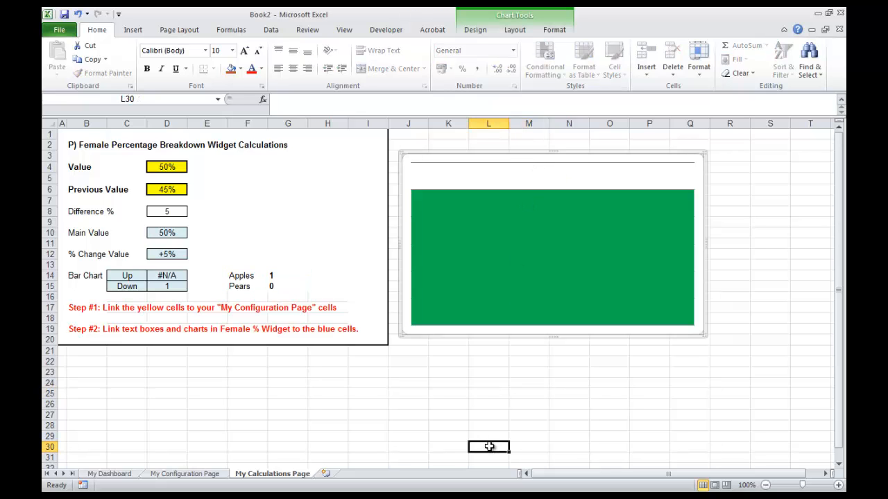
# Step: Insert a text box over most of the chart's green bar and enter the text "asdf" in it
pyautogui.click(132, 29)
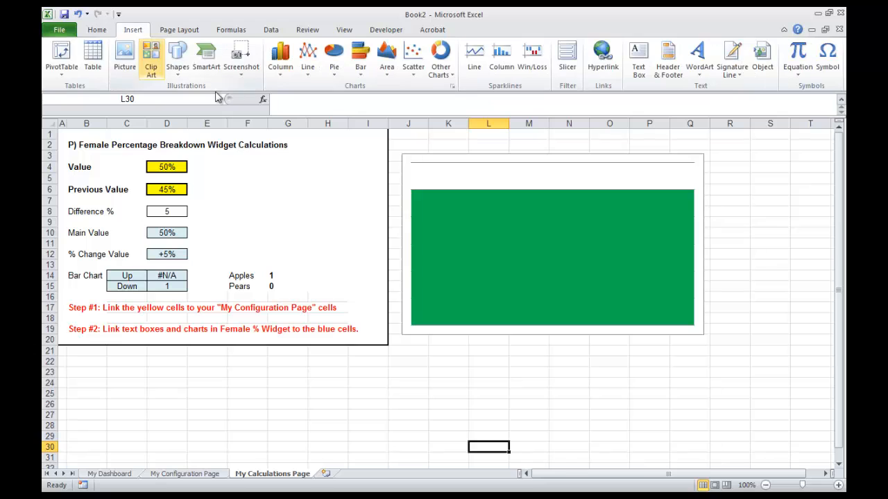
pyautogui.click(179, 69)
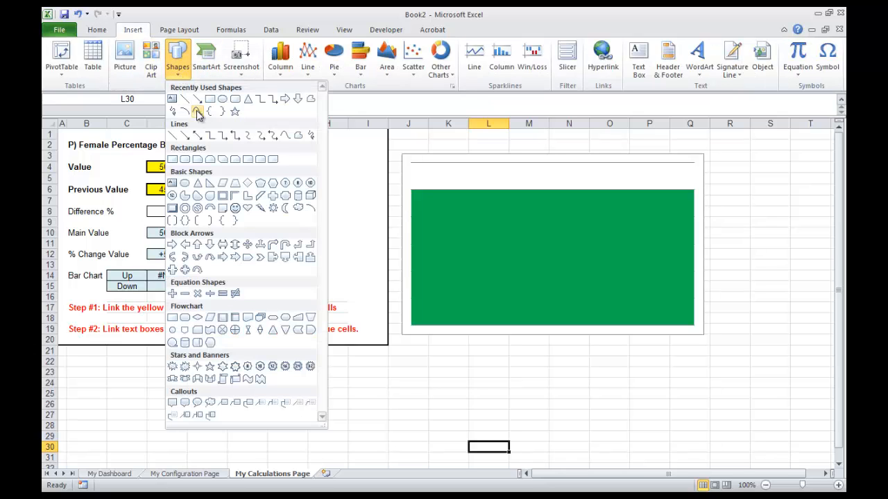
pyautogui.click(172, 100)
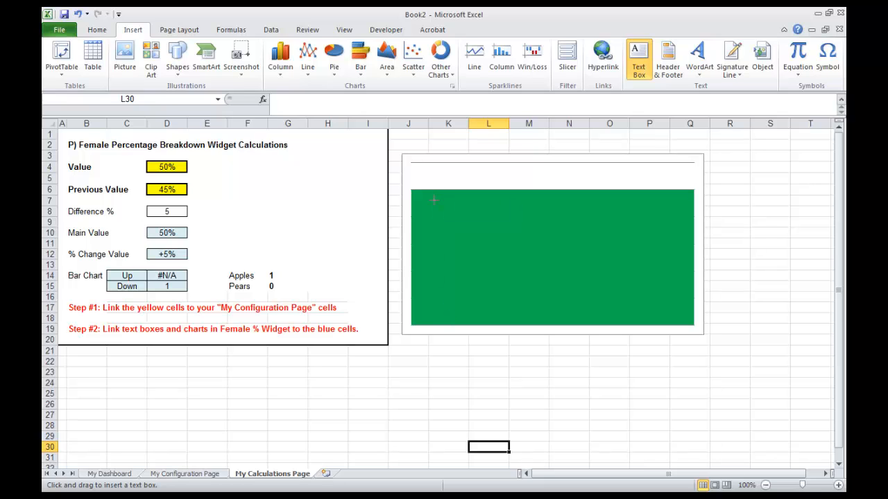
pyautogui.moveTo(434, 201); pyautogui.dragTo(676, 316)
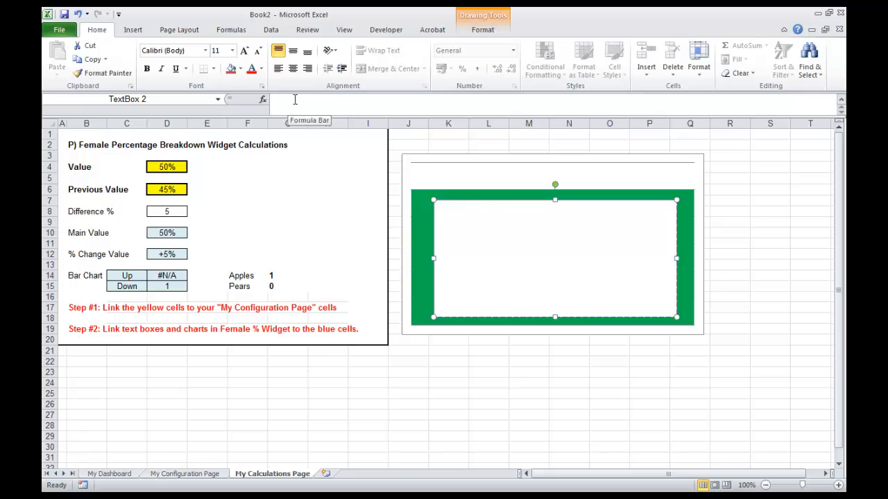
pyautogui.write('sdf')
pyautogui.click(331, 99)
pyautogui.click(487, 361)
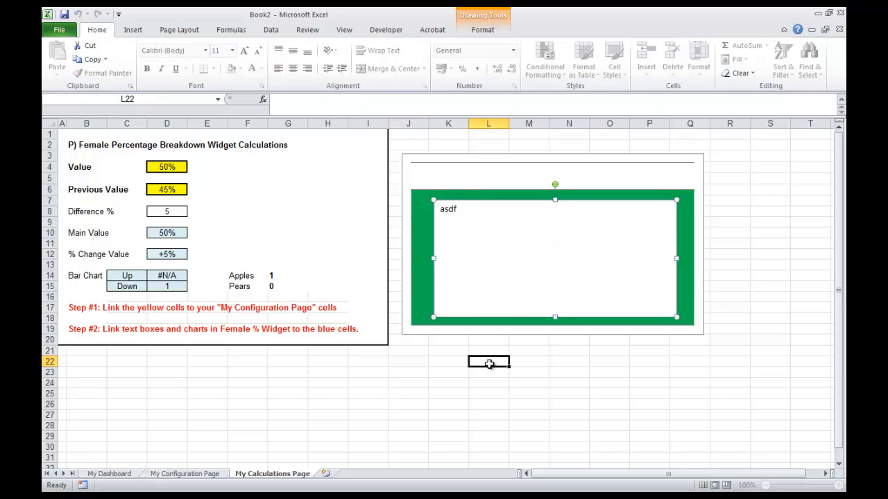
# Step: Link the text box over the green bar to the % Change Value in cell D12
pyautogui.click(435, 225)
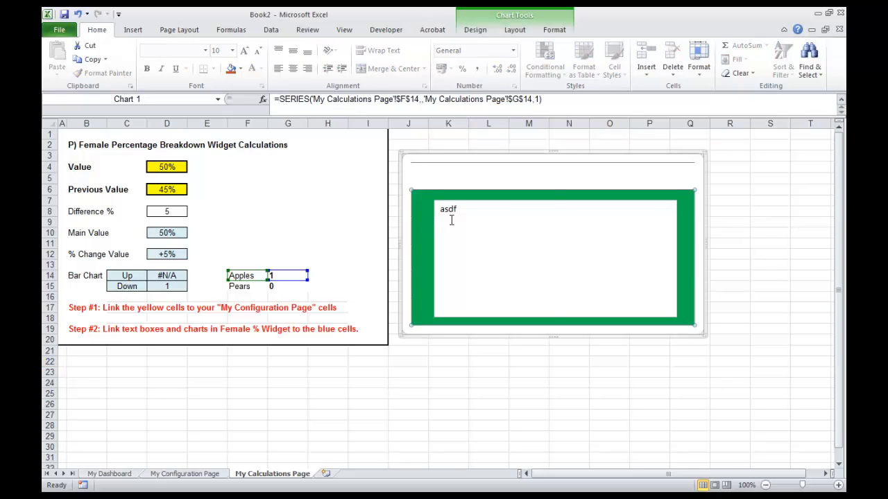
pyautogui.click(439, 215)
pyautogui.click(434, 218)
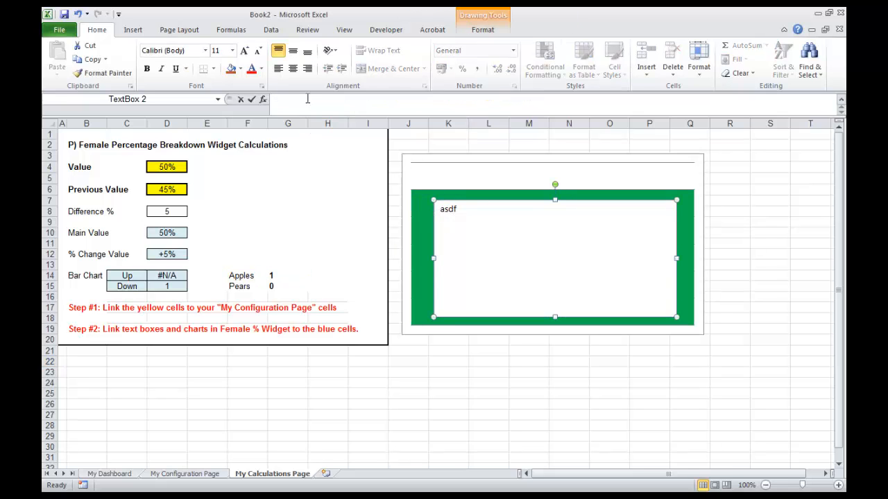
pyautogui.click(308, 98)
pyautogui.write('=')
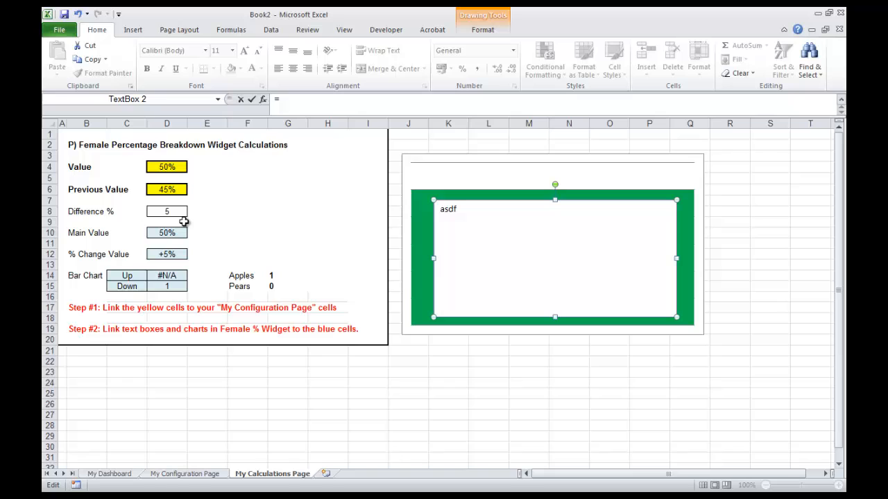
pyautogui.click(168, 254)
pyautogui.press('Return')
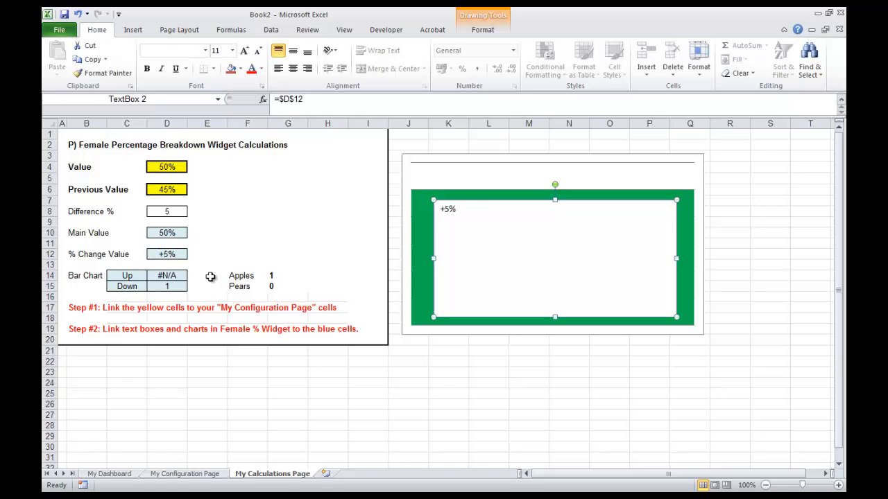
# Step: Format the linked text box's text as 50-point Arial Black and centre it horizontally
pyautogui.click(491, 406)
pyautogui.click(441, 249)
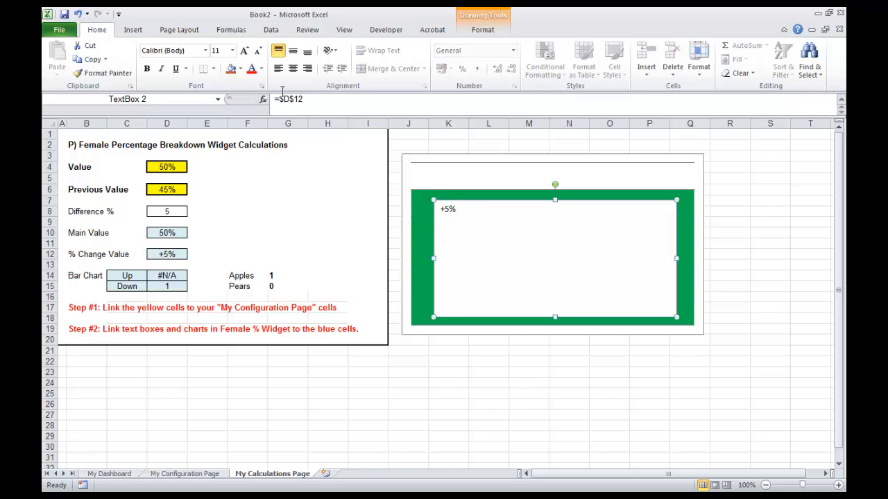
pyautogui.click(224, 51)
pyautogui.click(205, 50)
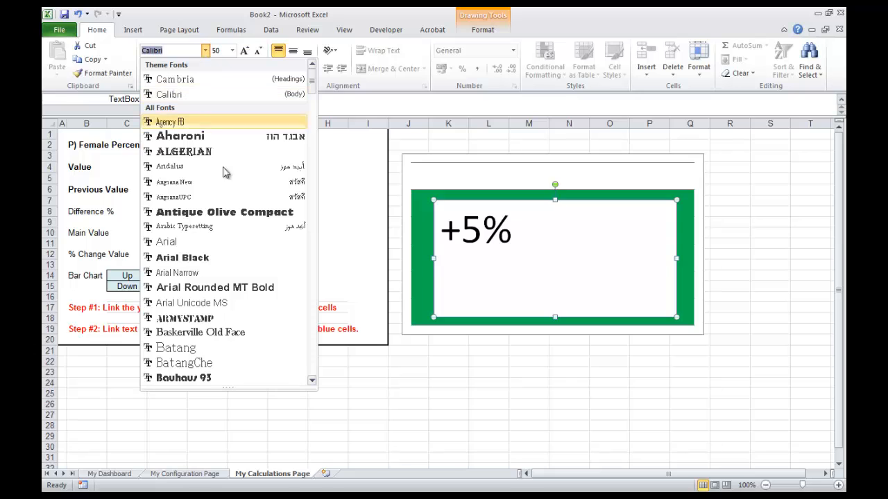
pyautogui.click(200, 257)
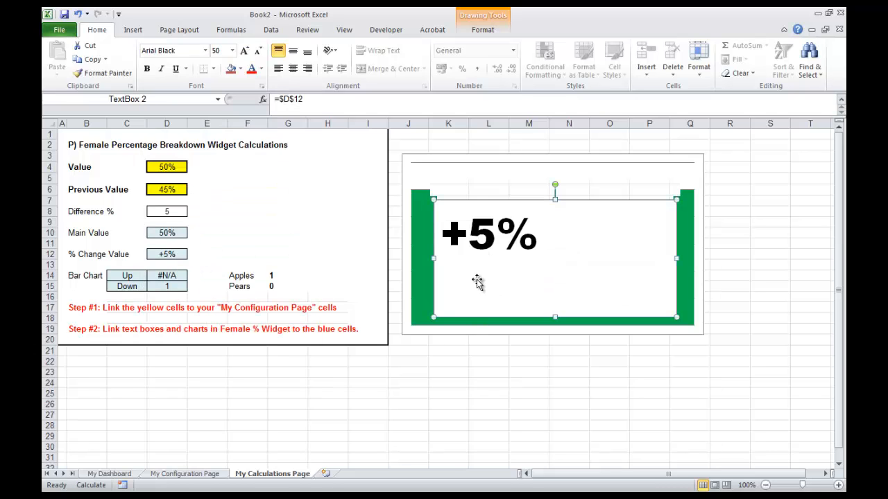
pyautogui.click(458, 393)
pyautogui.click(433, 264)
pyautogui.click(294, 69)
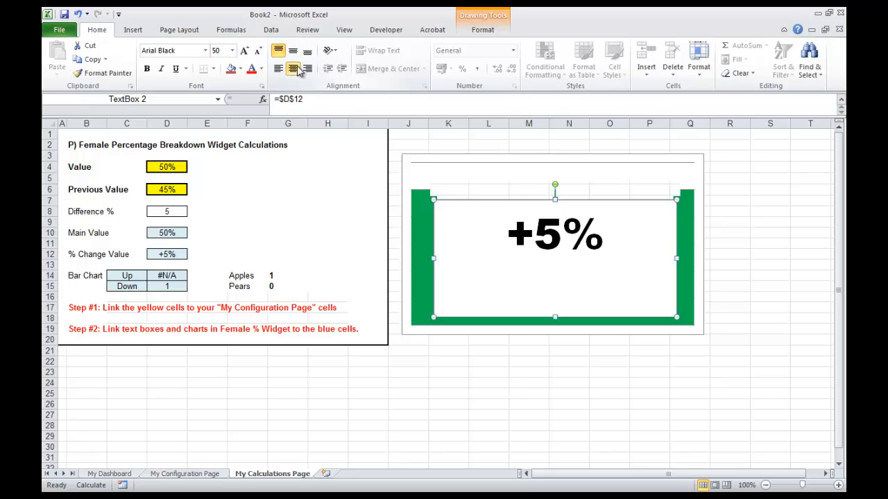
# Step: Remove the text box's fill and outline by setting it to No fill and No line
pyautogui.rightClick(437, 228)
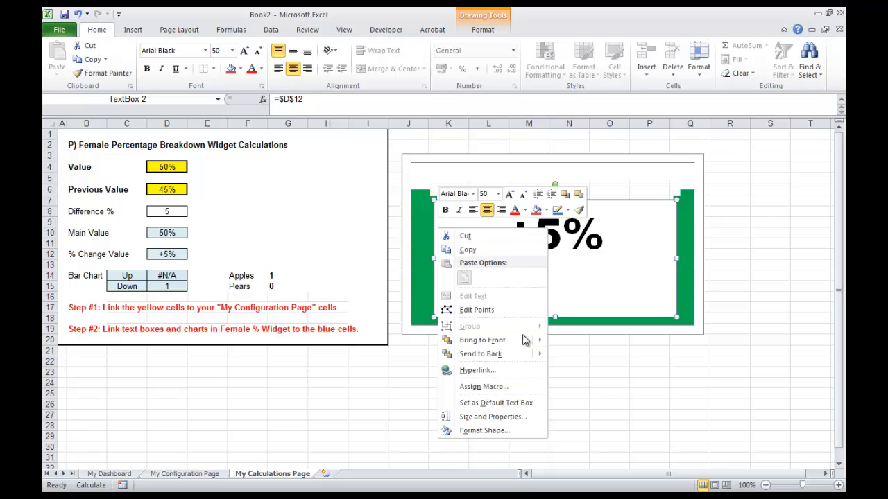
pyautogui.click(504, 436)
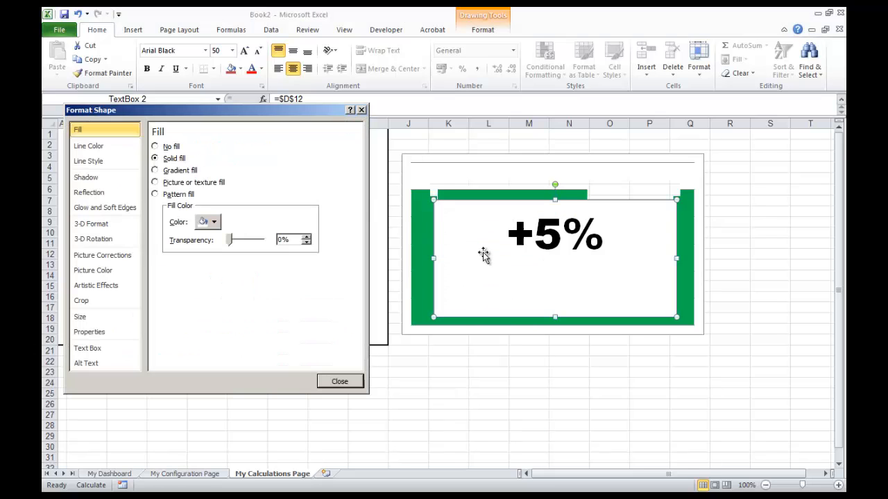
pyautogui.click(171, 147)
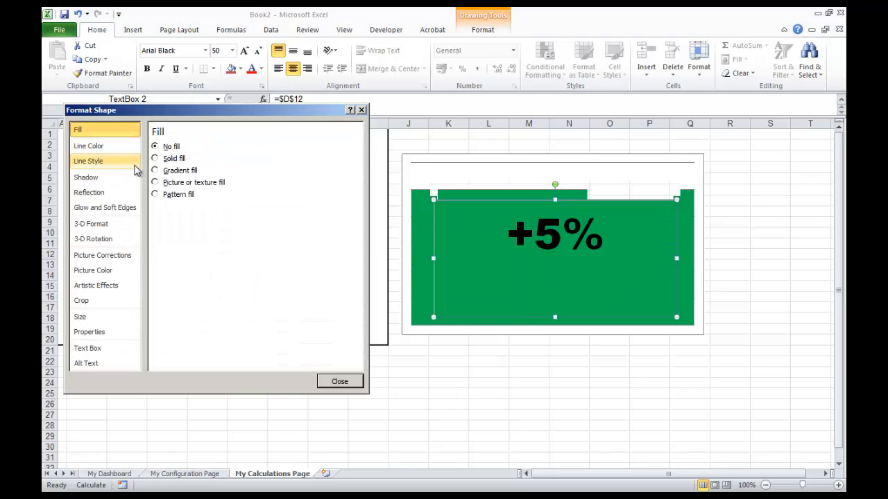
pyautogui.click(113, 162)
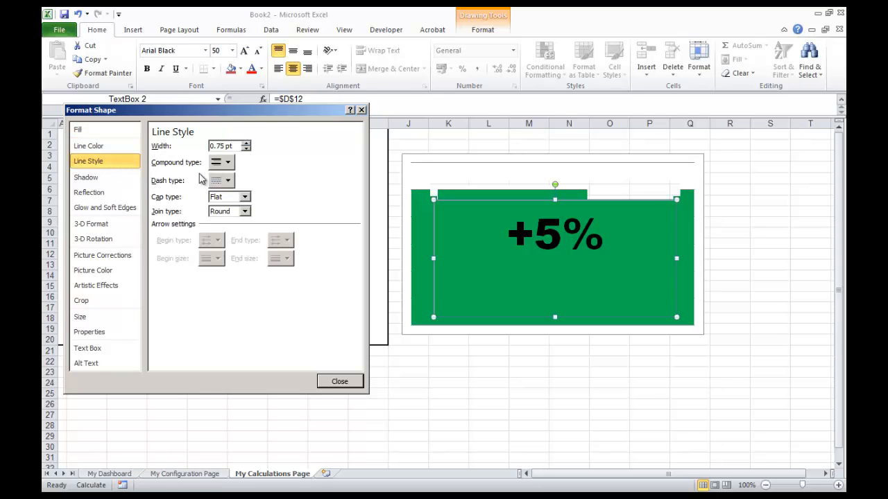
pyautogui.click(104, 147)
pyautogui.click(174, 147)
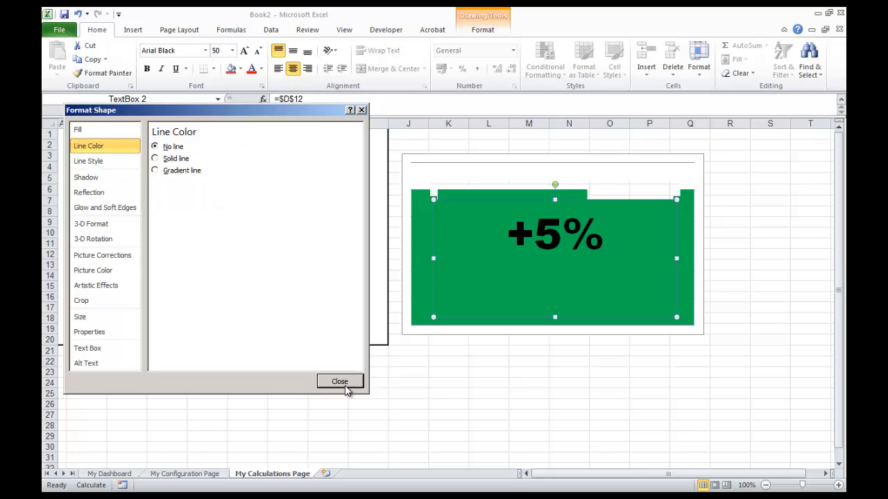
pyautogui.click(350, 382)
# Step: Change the font color of the text box's percentage to white
pyautogui.click(261, 69)
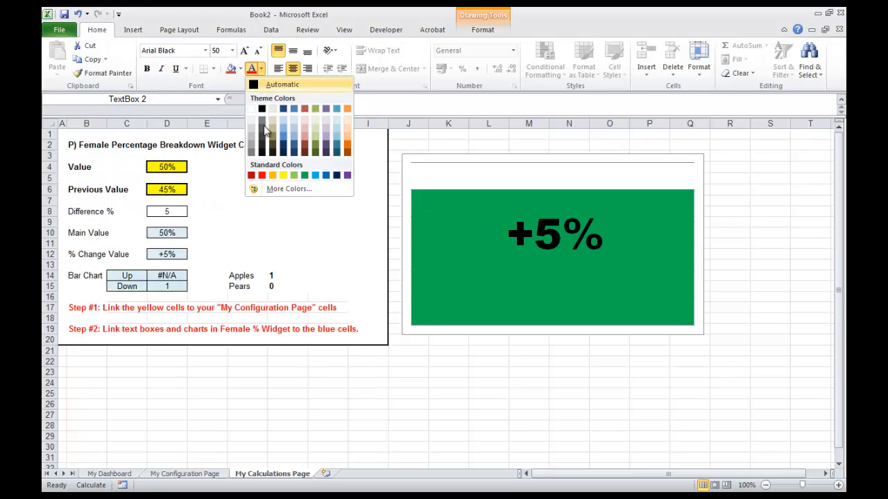
pyautogui.click(253, 111)
pyautogui.click(499, 370)
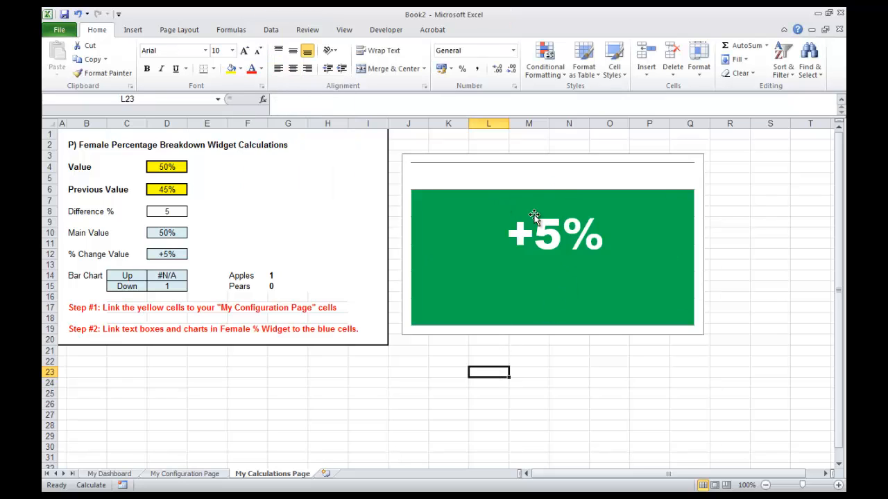
# Step: Shorten the text box from its lower edge and move it down to the middle of the green bar
pyautogui.click(553, 313)
pyautogui.click(556, 273)
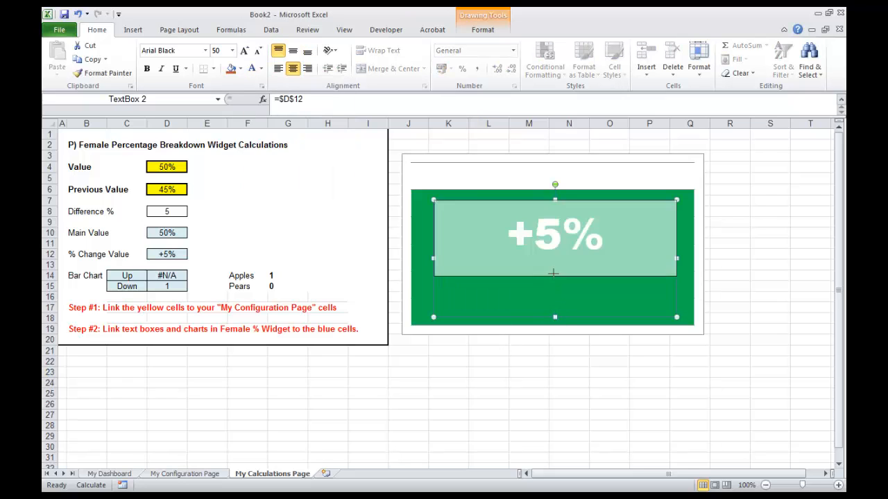
pyautogui.moveTo(531, 201); pyautogui.dragTo(530, 220)
pyautogui.click(499, 375)
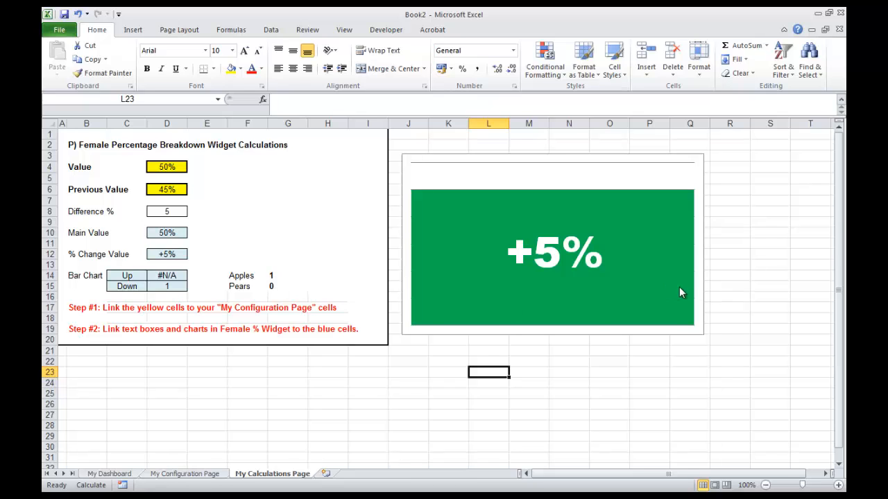
# Step: Switch the chart values to 1 for Pears in G15 and 0 for Apples in G14
pyautogui.click(272, 285)
pyautogui.write('1')
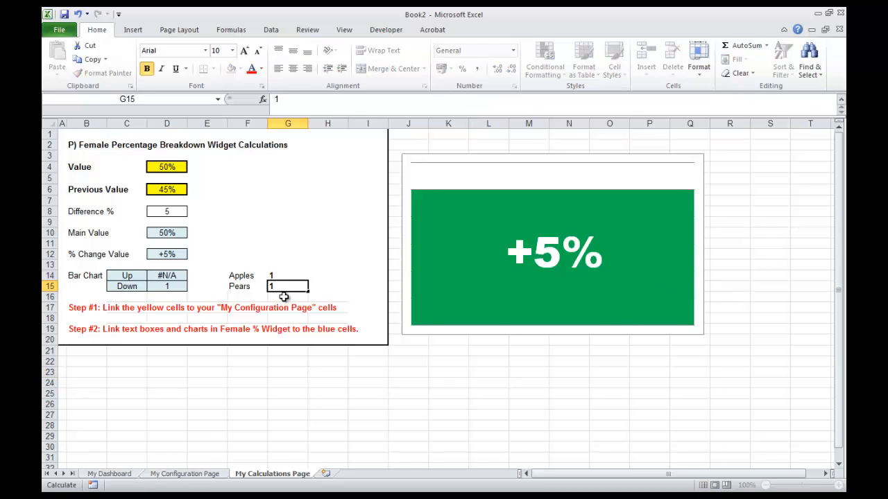
pyautogui.press('Up')
pyautogui.write('0')
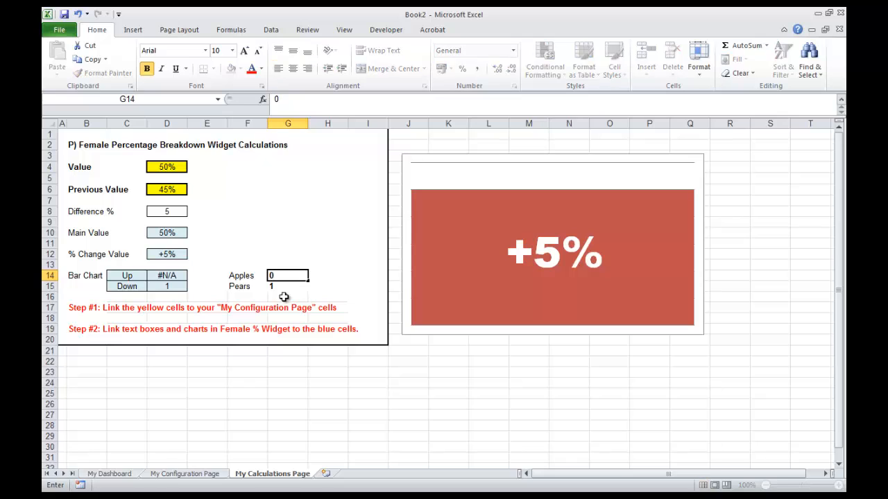
pyautogui.press('Return')
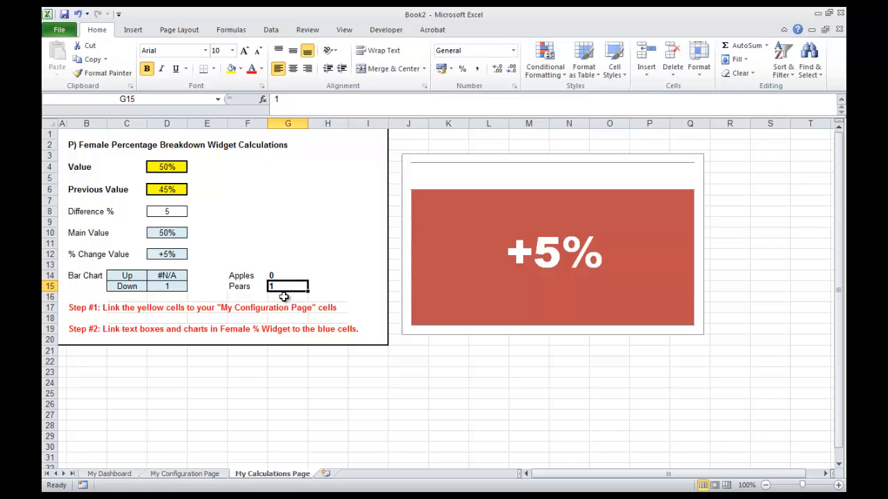
# Step: Restore the chart values to 1 for Apples in G14 and 0 for Pears in G15
pyautogui.press('Up')
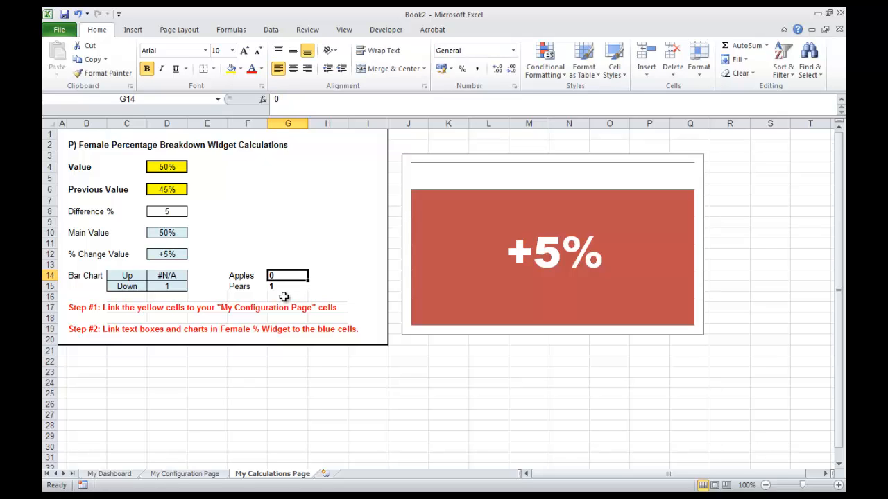
pyautogui.write('1')
pyautogui.press('Return')
pyautogui.write('0')
pyautogui.press('Up')
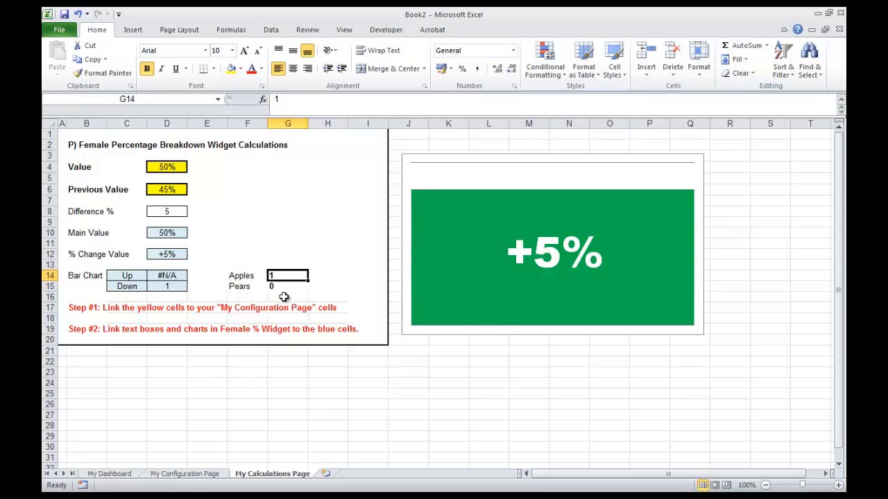
pyautogui.click(488, 348)
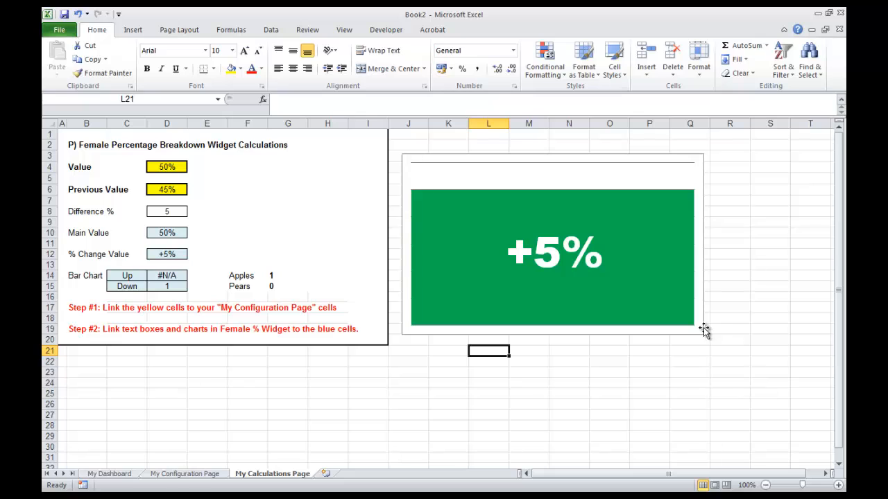
pyautogui.click(738, 373)
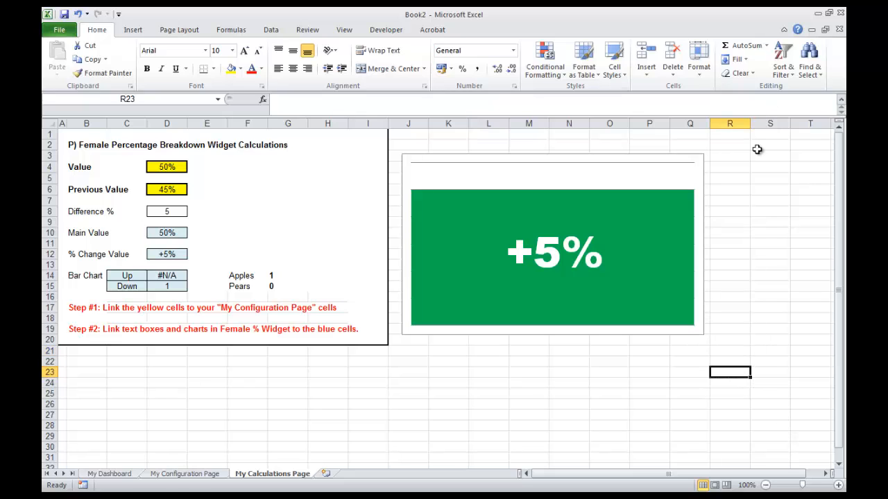
pyautogui.click(641, 154)
pyautogui.click(569, 388)
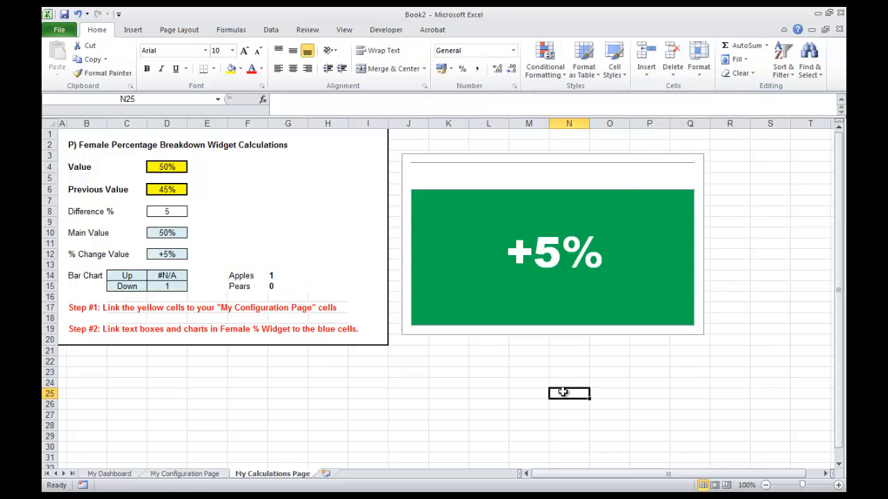
# Step: Review the configuration, calculations and dashboard sheets, and compare them with the Female Percentage widget in the ExcelDashboardWidgets spreadsheet
pyautogui.click(181, 474)
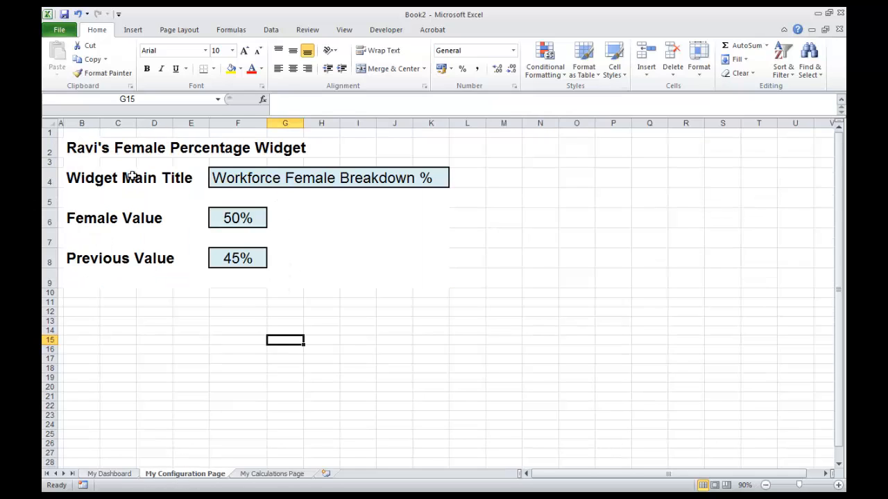
pyautogui.click(260, 474)
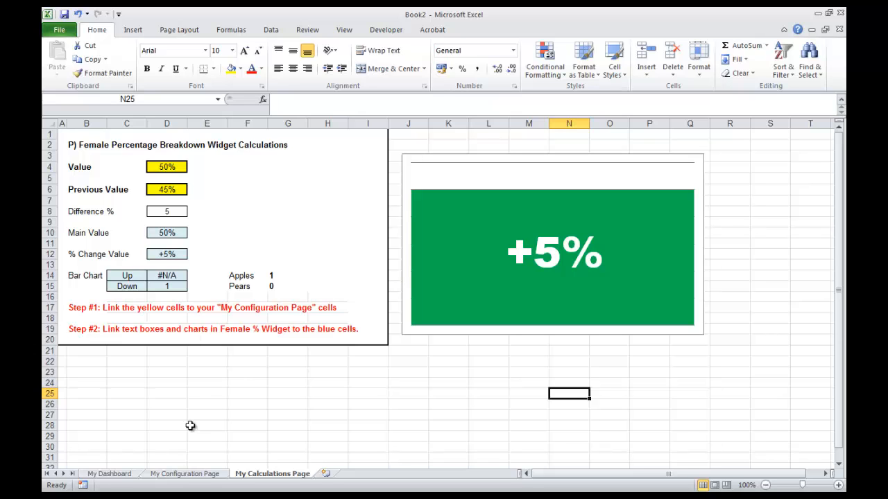
pyautogui.click(113, 474)
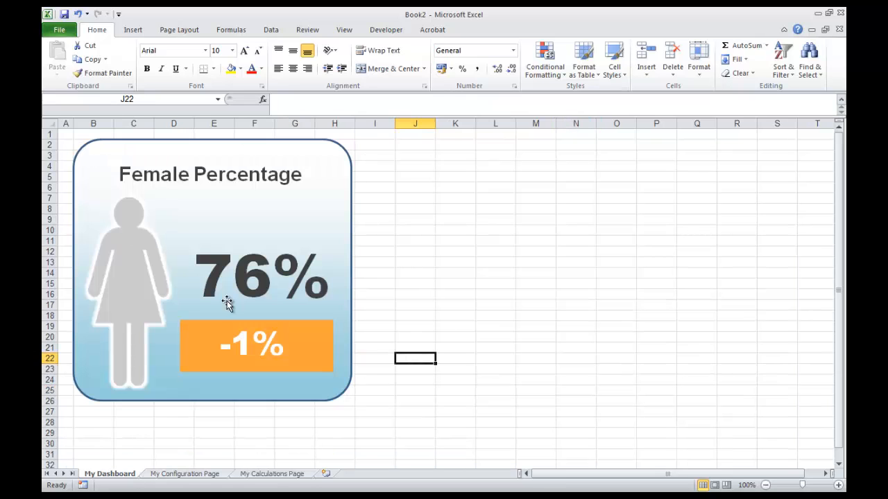
pyautogui.click(272, 474)
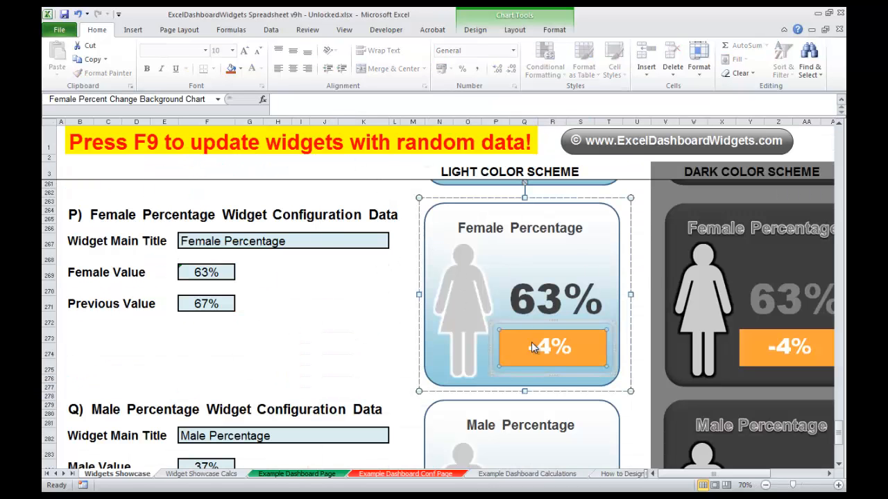
pyautogui.click(546, 496)
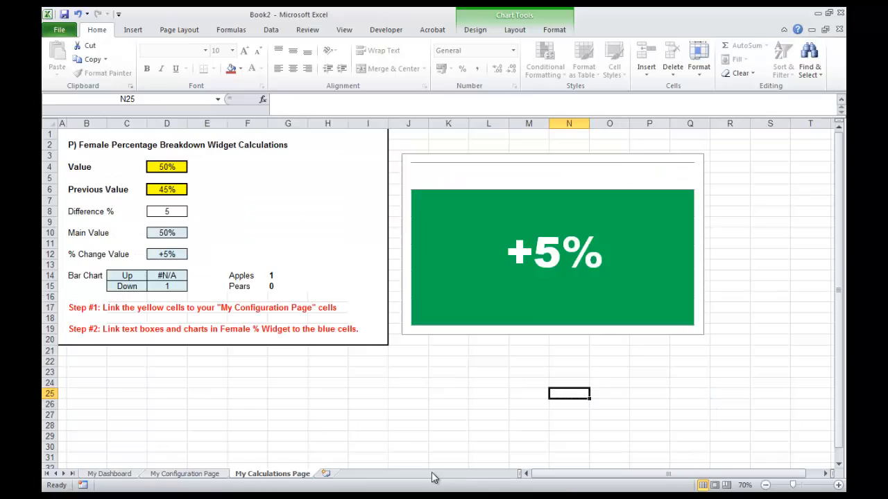
pyautogui.click(257, 393)
# Step: Show the list of shapes on the My Dashboard sheet in the Selection and Visibility pane
pyautogui.click(127, 476)
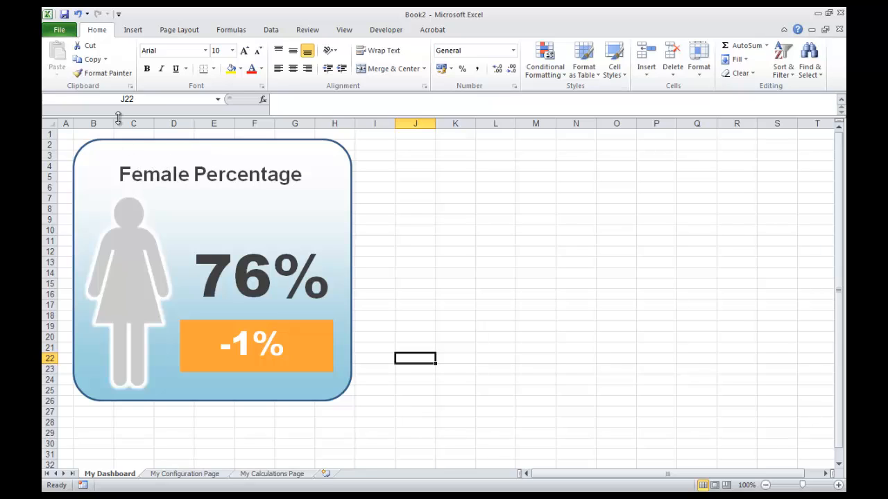
pyautogui.click(811, 71)
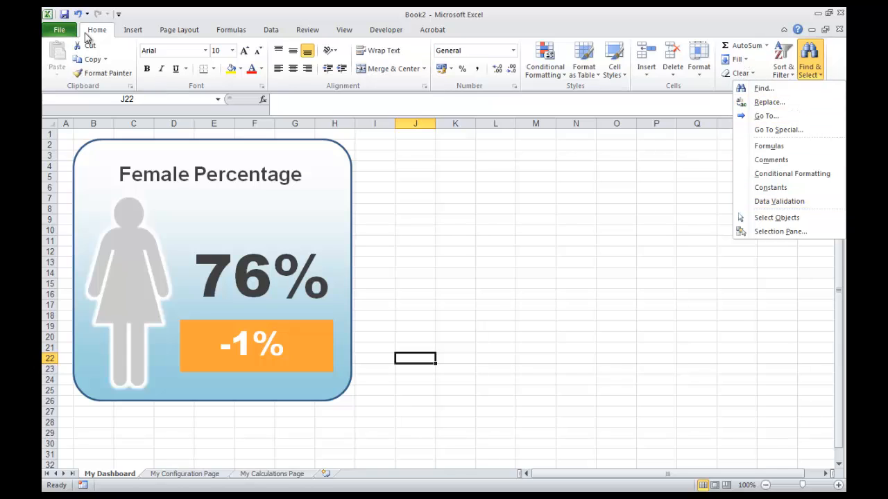
pyautogui.click(785, 232)
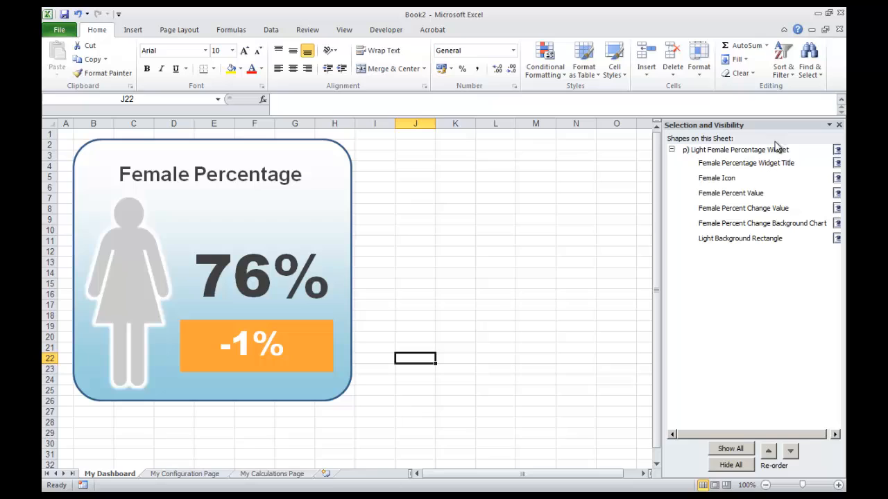
# Step: Link the Female Percentage Widget Title text box to the main title cell F4 on My Configuration Page
pyautogui.click(724, 167)
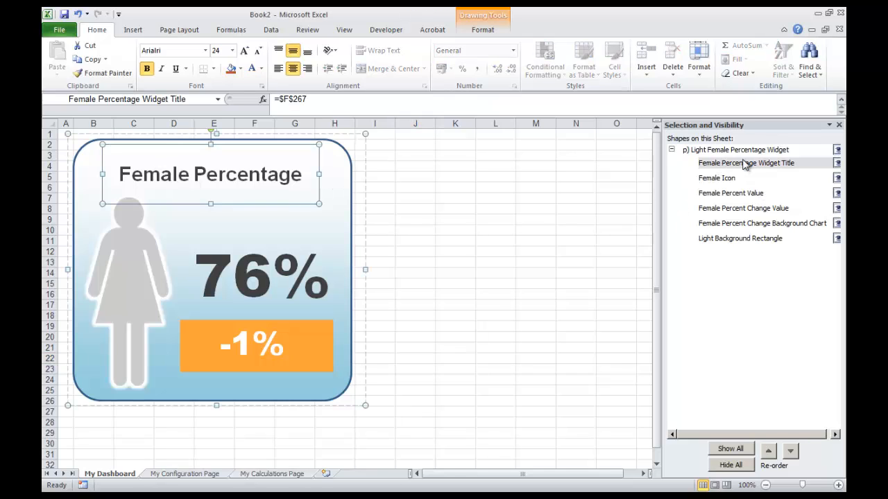
pyautogui.tripleClick(320, 99)
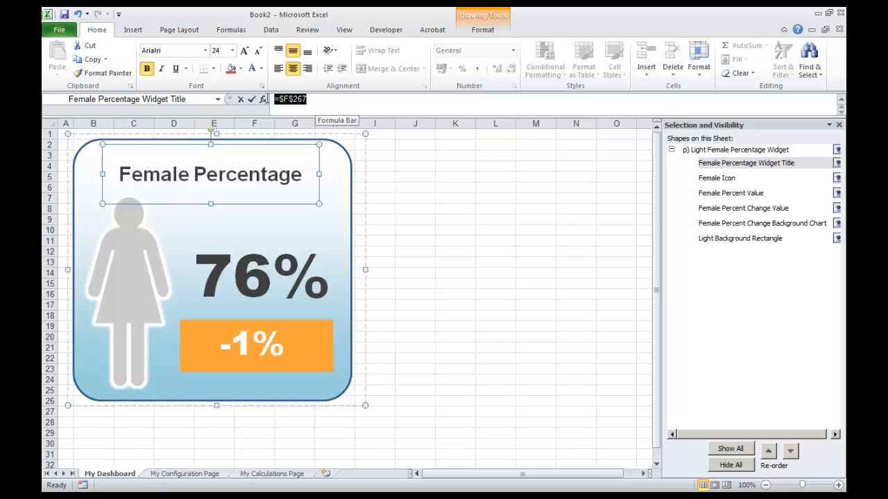
pyautogui.write('=')
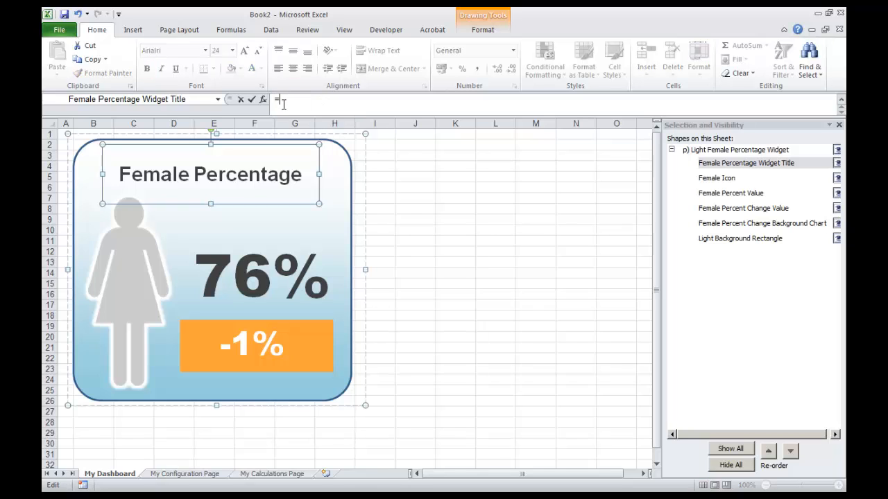
pyautogui.click(208, 475)
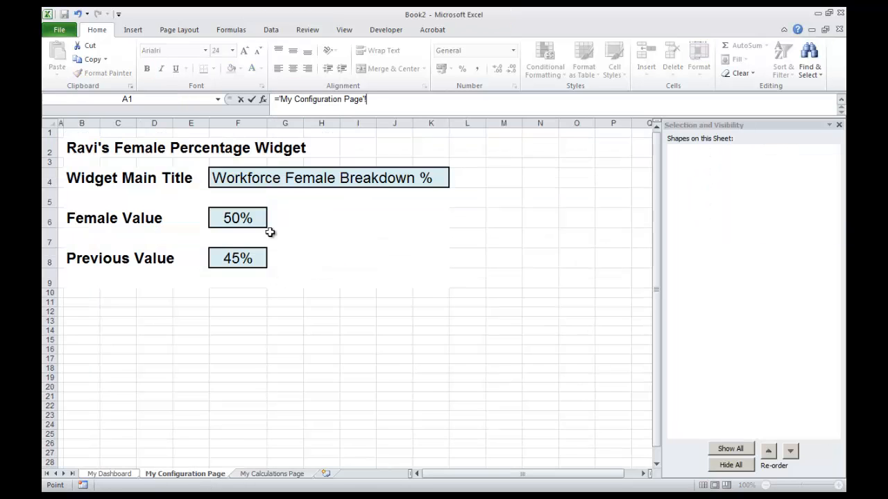
pyautogui.click(224, 178)
pyautogui.press('Return')
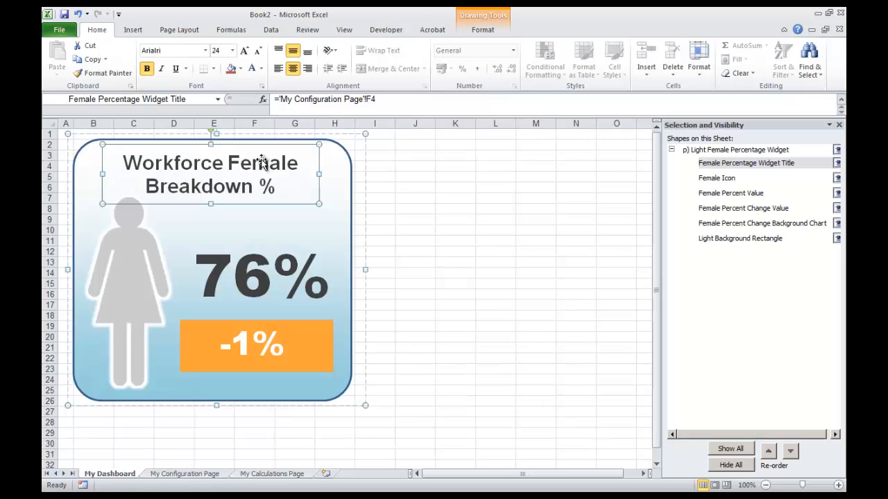
pyautogui.click(473, 296)
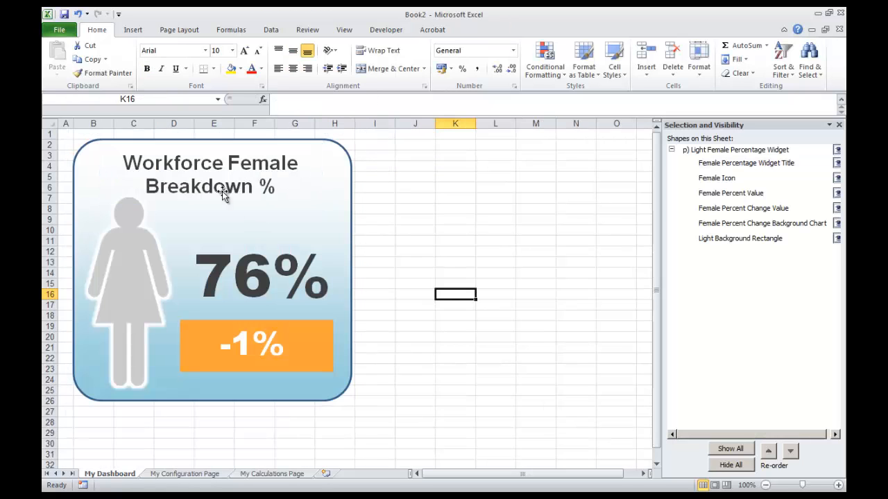
# Step: Link the Female Percent Value text box to the Female Value cell F6 on My Configuration Page
pyautogui.click(729, 194)
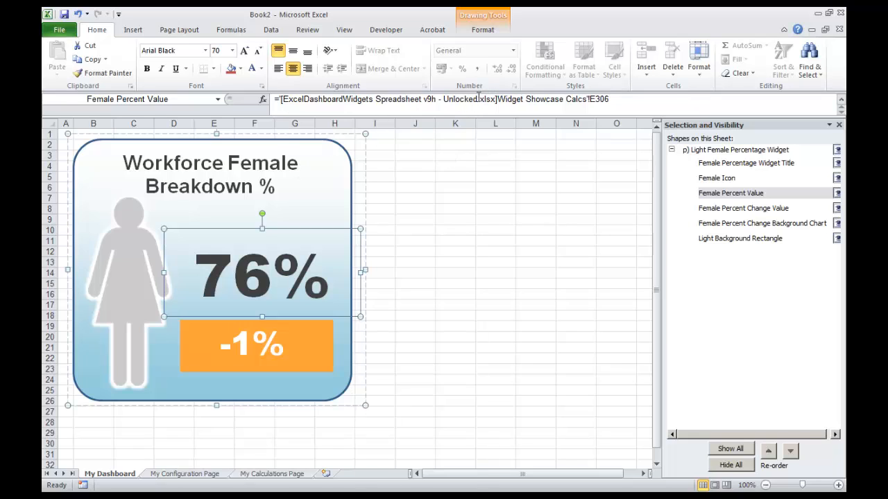
pyautogui.click(622, 99)
pyautogui.moveTo(623, 99); pyautogui.dragTo(262, 99)
pyautogui.write('=')
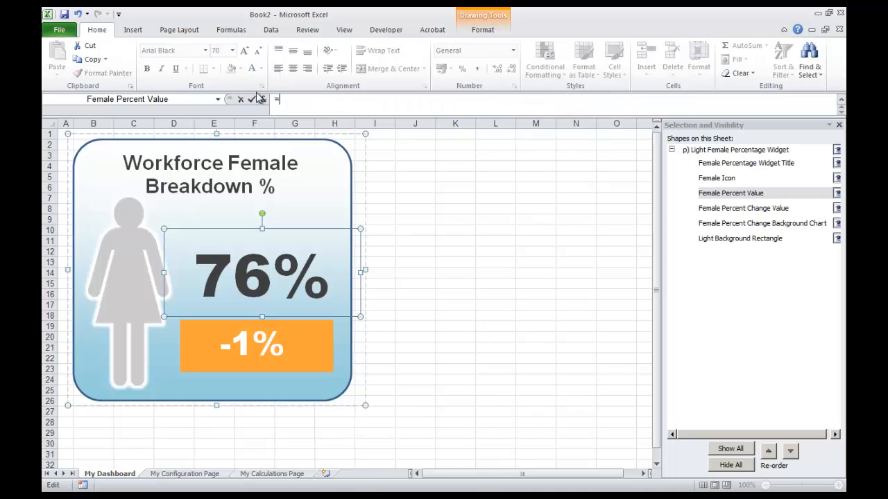
pyautogui.click(203, 476)
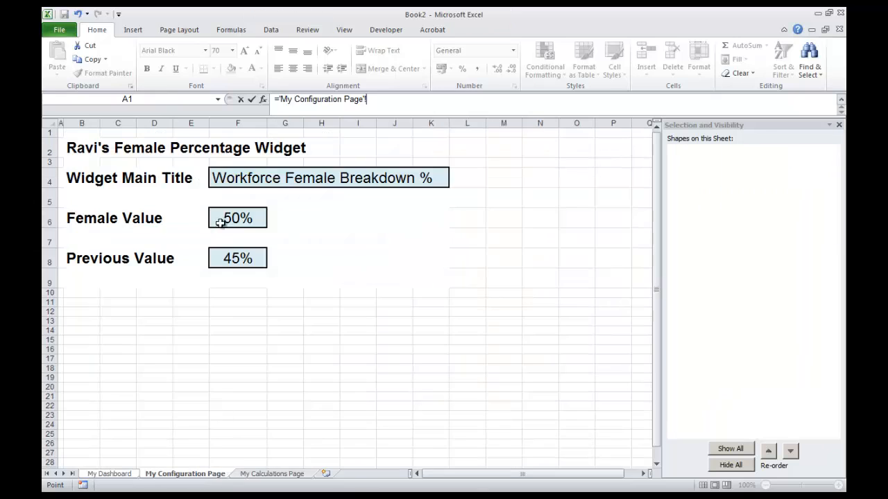
pyautogui.click(237, 219)
pyautogui.press('Return')
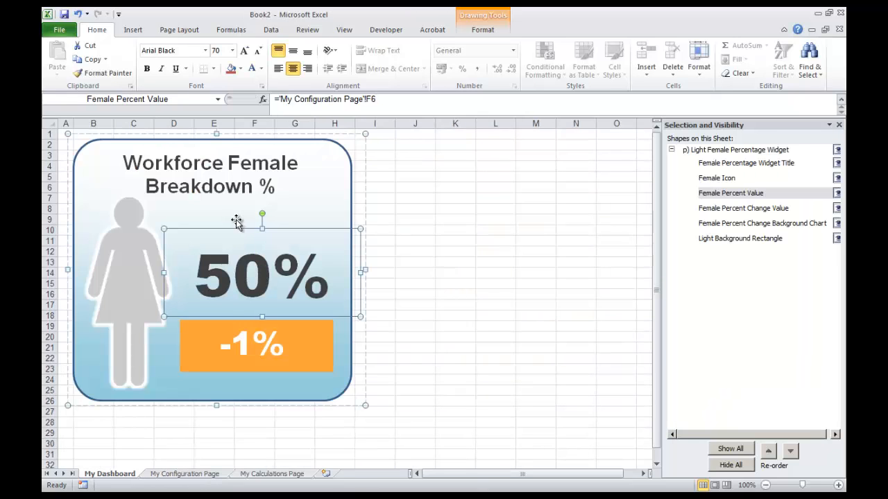
pyautogui.click(514, 378)
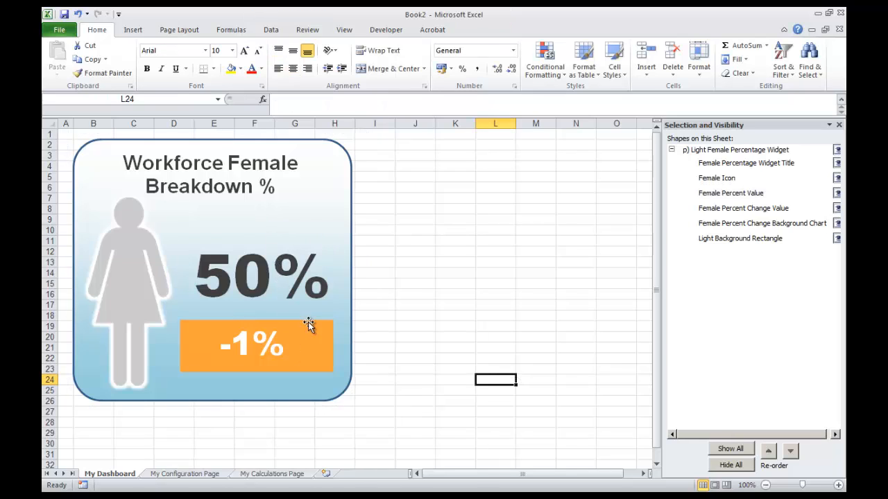
# Step: Try linking the Female Percent Change Value text box to the Previous Value cell F8 on My Configuration Page
pyautogui.click(734, 211)
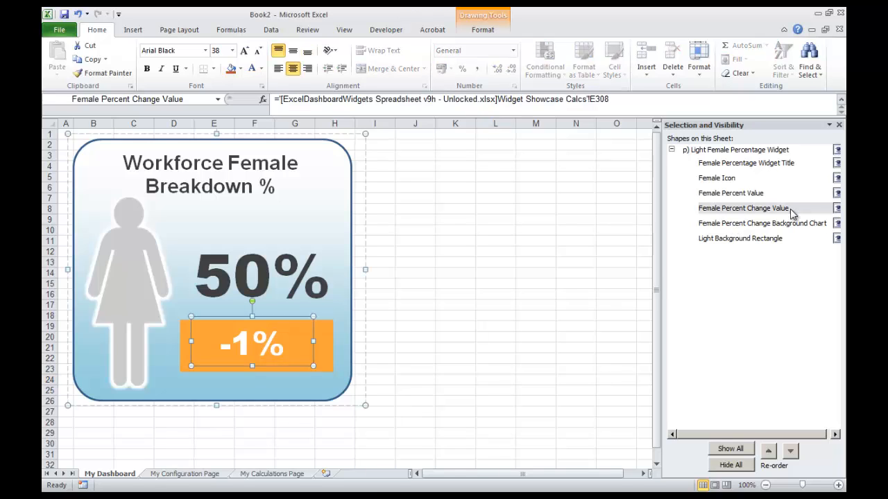
pyautogui.tripleClick(328, 106)
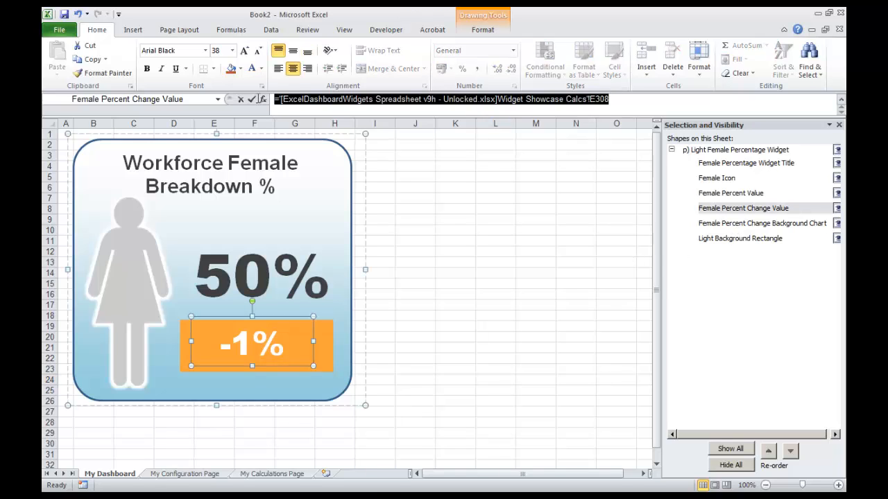
pyautogui.write('=')
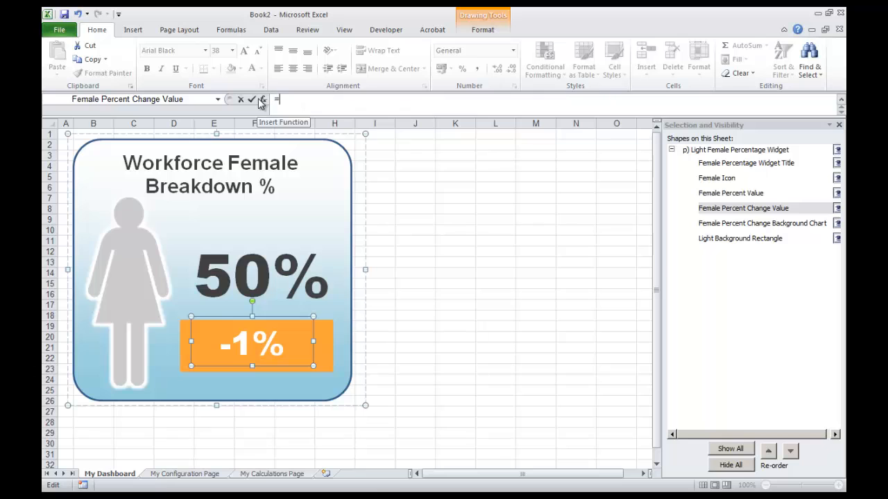
pyautogui.click(193, 480)
pyautogui.click(243, 260)
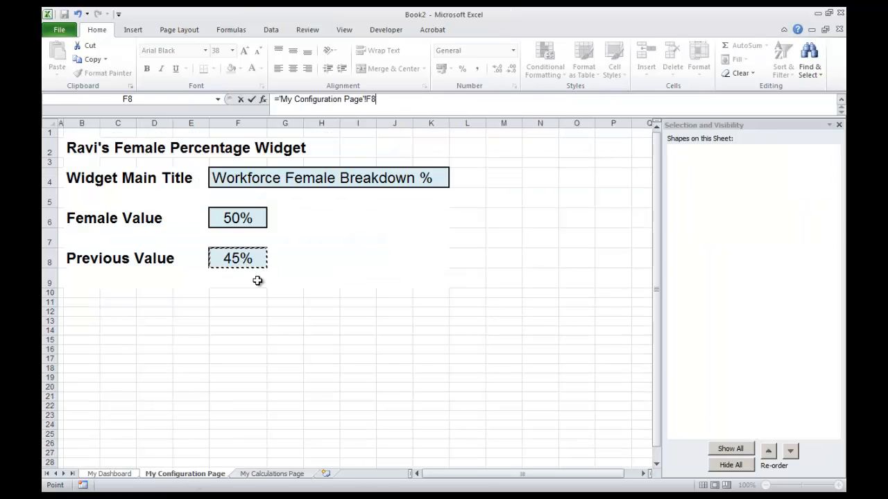
pyautogui.press('Return')
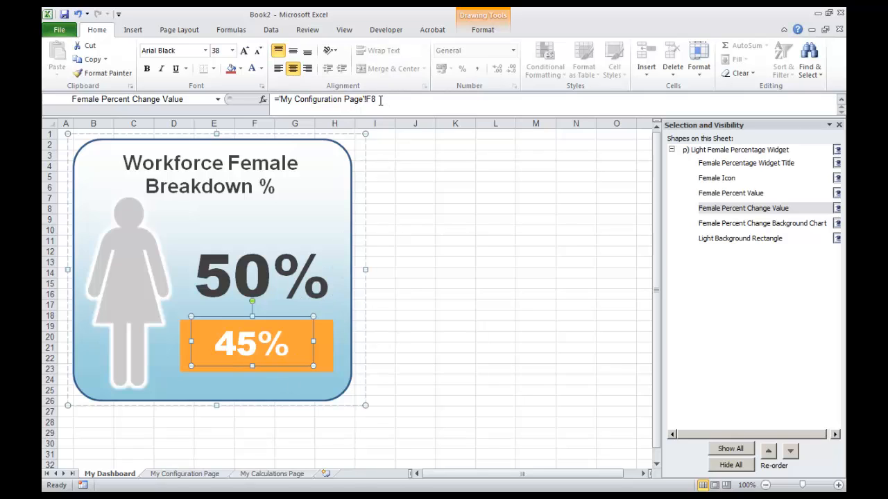
# Step: Relink the Female Percent Change Value text box to the % Change Value cell D12 on My Calculations Page
pyautogui.moveTo(380, 99); pyautogui.dragTo(276, 100)
pyautogui.write('=')
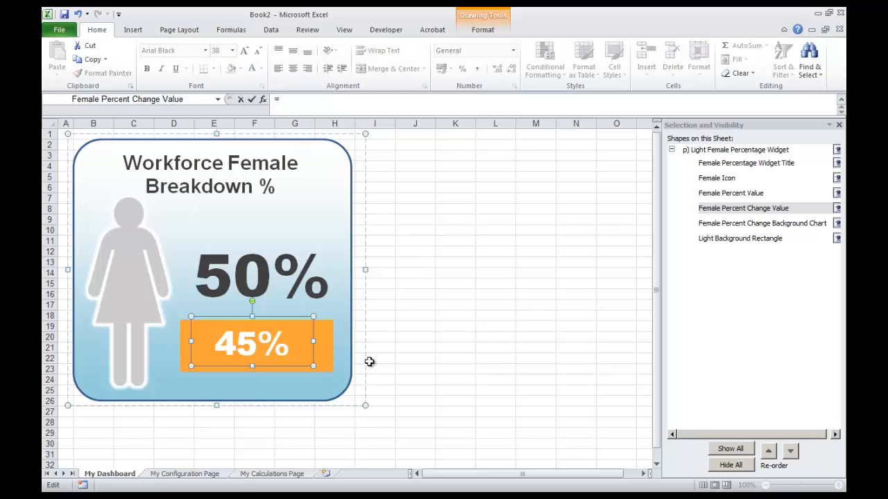
pyautogui.click(276, 474)
pyautogui.click(168, 254)
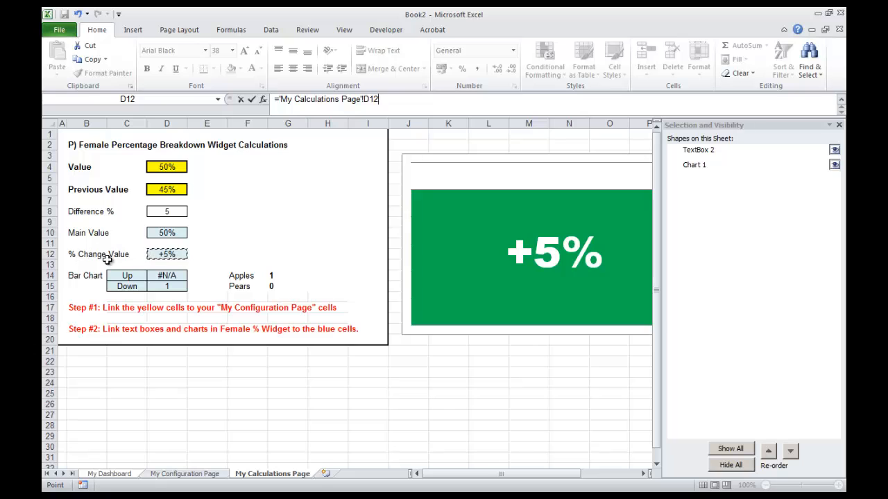
pyautogui.press('Return')
pyautogui.click(457, 358)
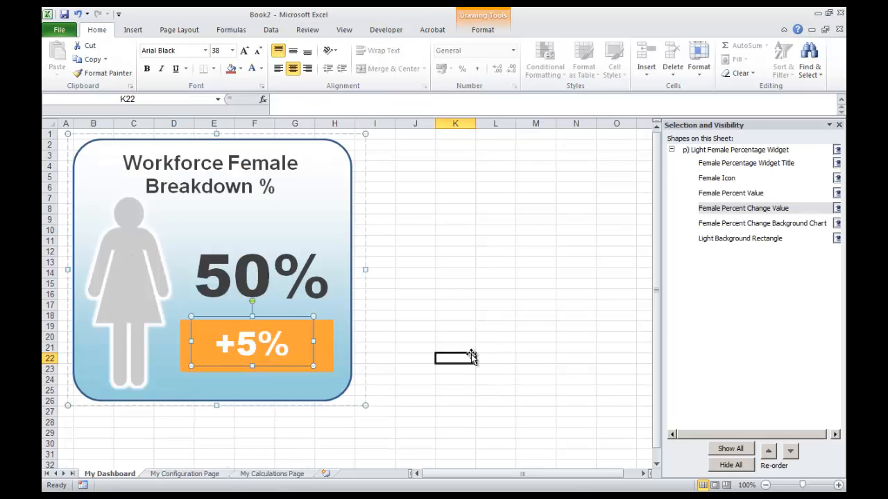
# Step: Set the Female Value in F6 on My Configuration Page to 60% and check the widget on My Dashboard
pyautogui.click(200, 477)
pyautogui.click(267, 219)
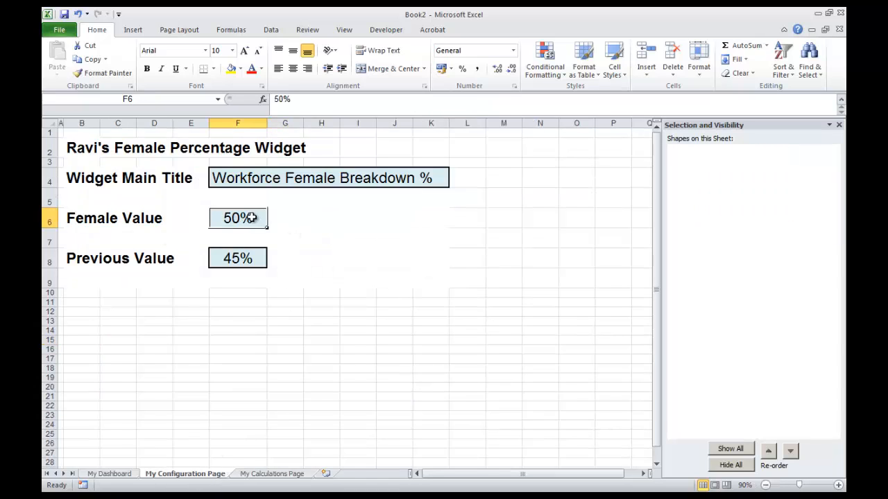
pyautogui.moveTo(301, 98); pyautogui.dragTo(243, 98)
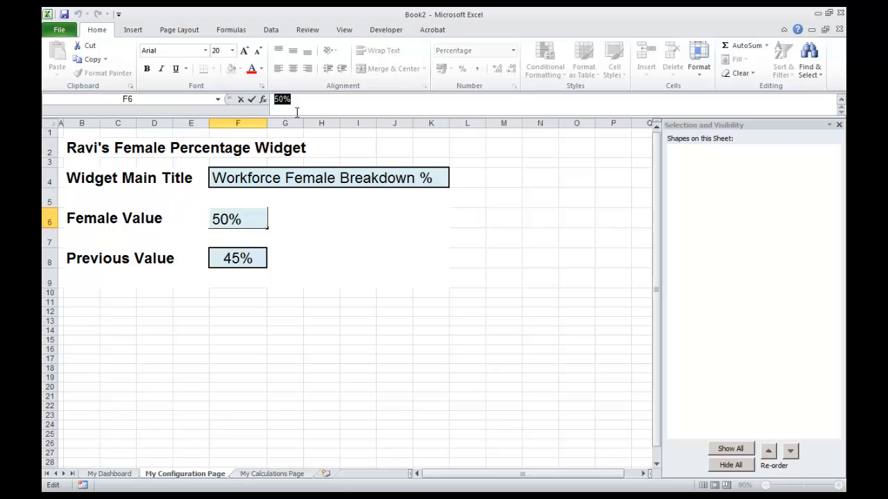
pyautogui.write('60')
pyautogui.press('Return')
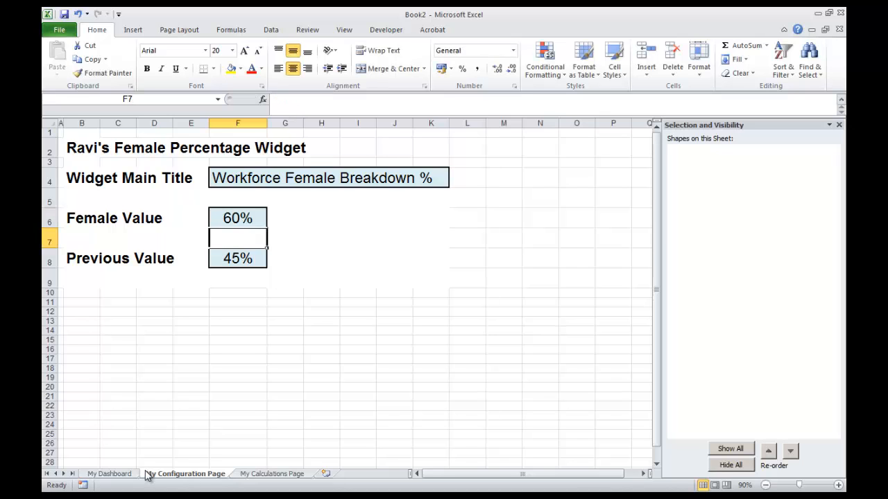
pyautogui.click(128, 474)
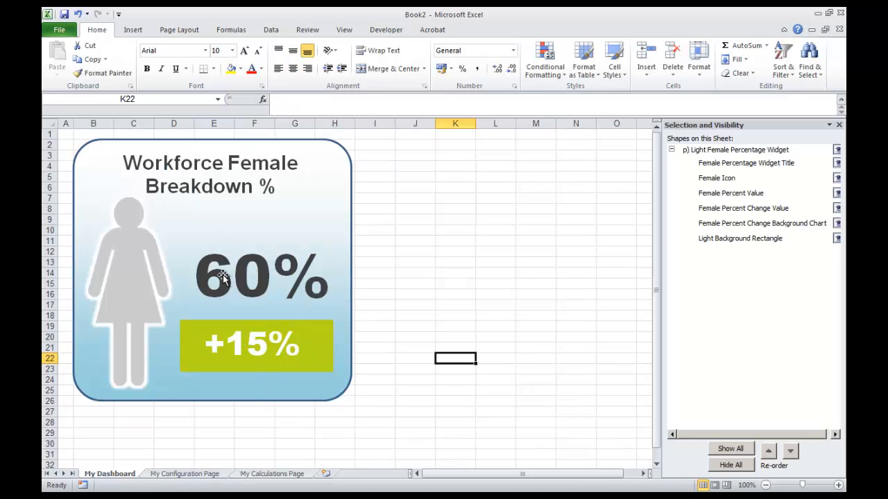
# Step: Set the Female Value in F6 on My Configuration Page to 30% and check the widget's background colour on My Dashboard
pyautogui.click(187, 474)
pyautogui.click(290, 341)
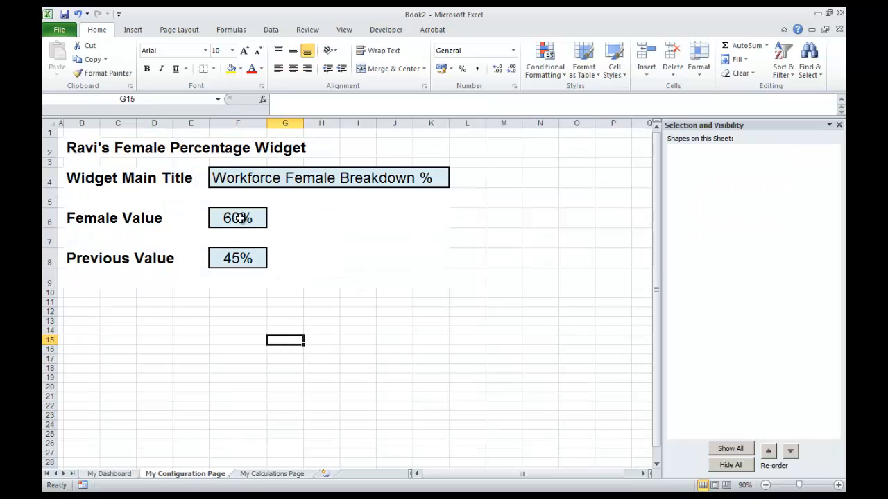
pyautogui.click(238, 218)
pyautogui.doubleClick(303, 106)
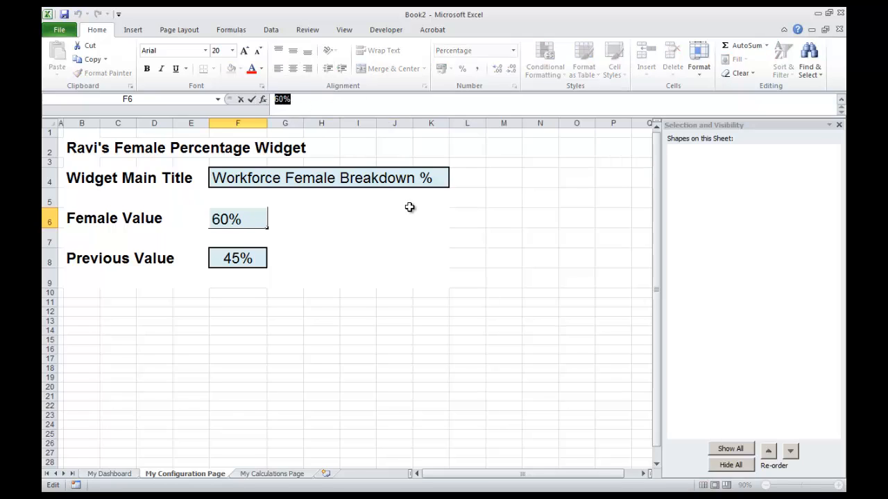
pyautogui.write('30')
pyautogui.press('Return')
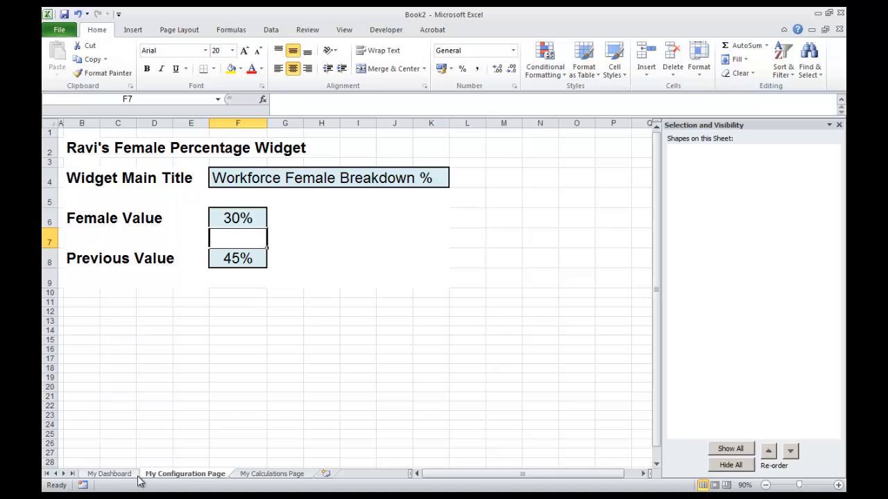
pyautogui.click(109, 474)
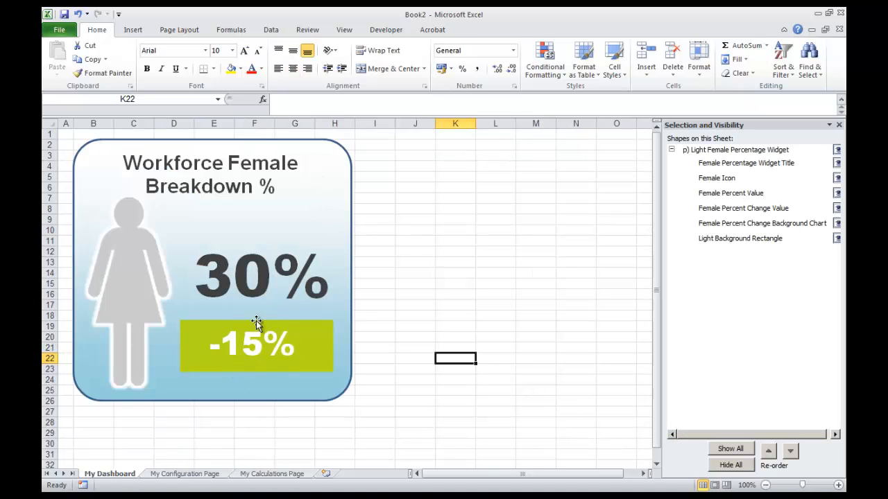
# Step: Relink the Female Percent Change Background Chart's data range to the Bar Chart cells C14:D15 on My Calculations Page
pyautogui.click(314, 335)
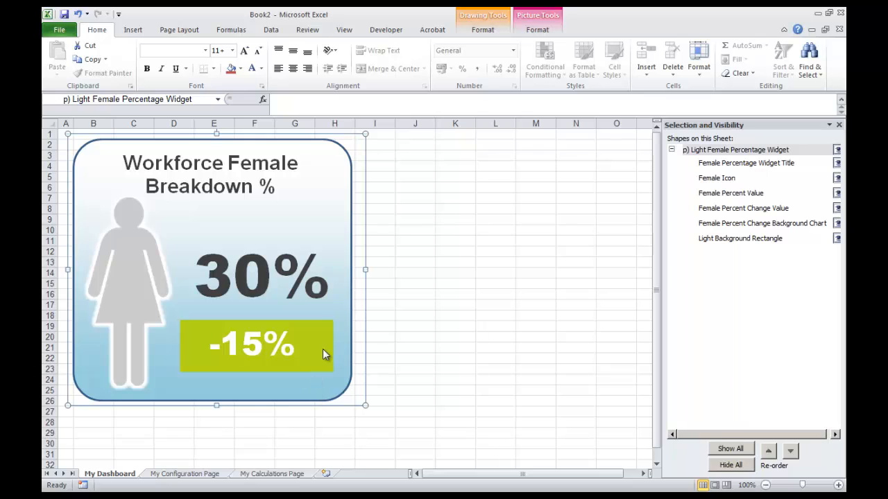
pyautogui.click(322, 349)
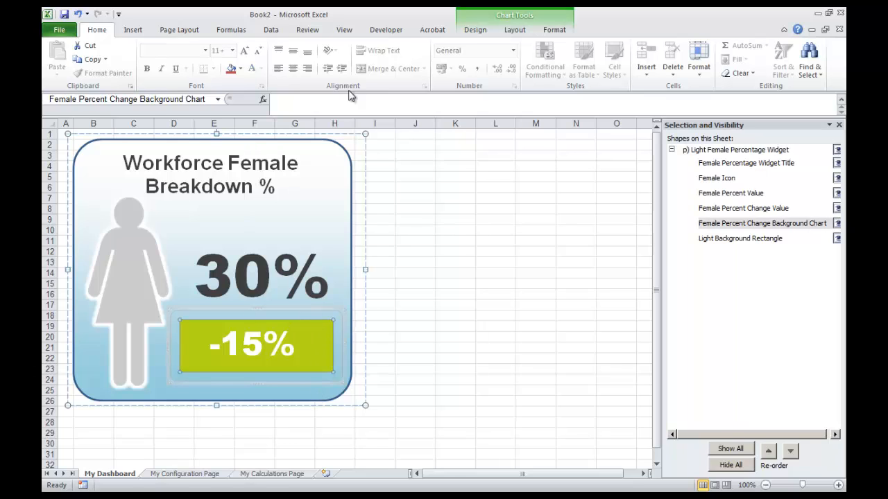
pyautogui.click(475, 29)
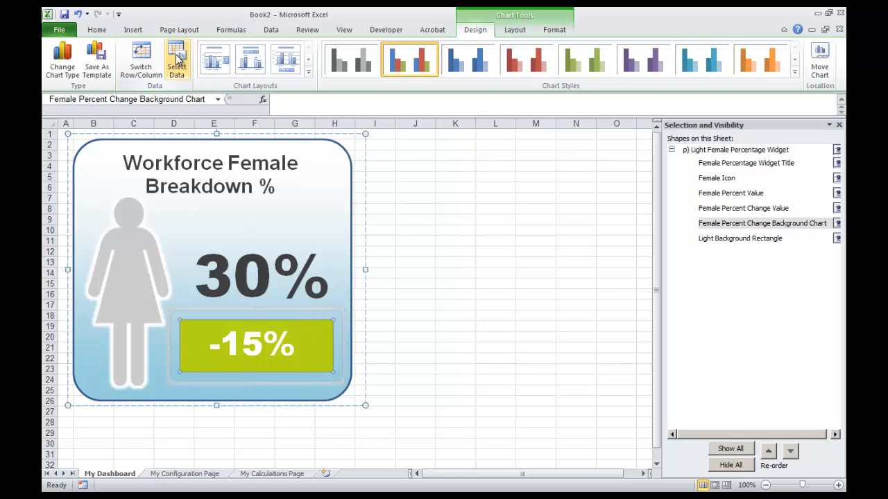
pyautogui.click(177, 62)
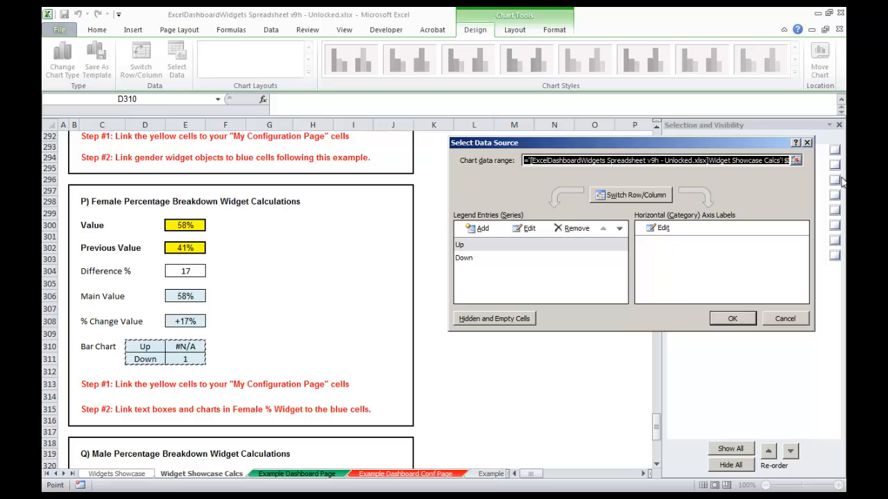
pyautogui.click(795, 160)
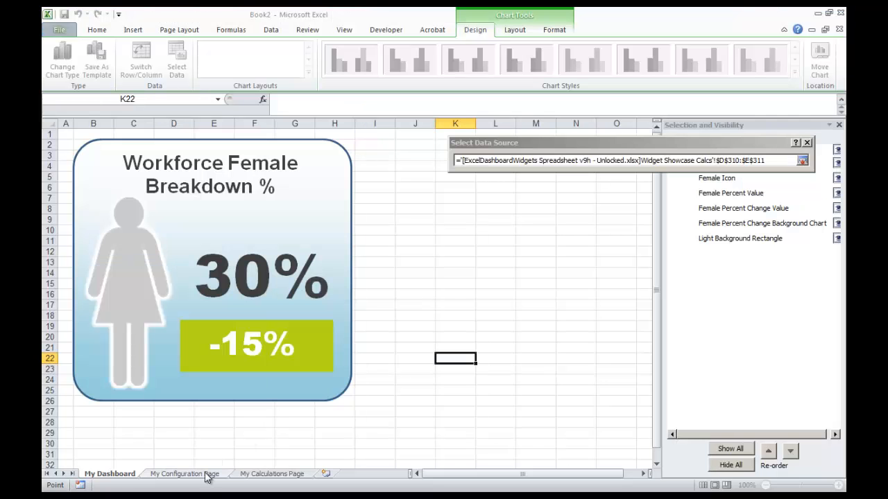
pyautogui.click(272, 475)
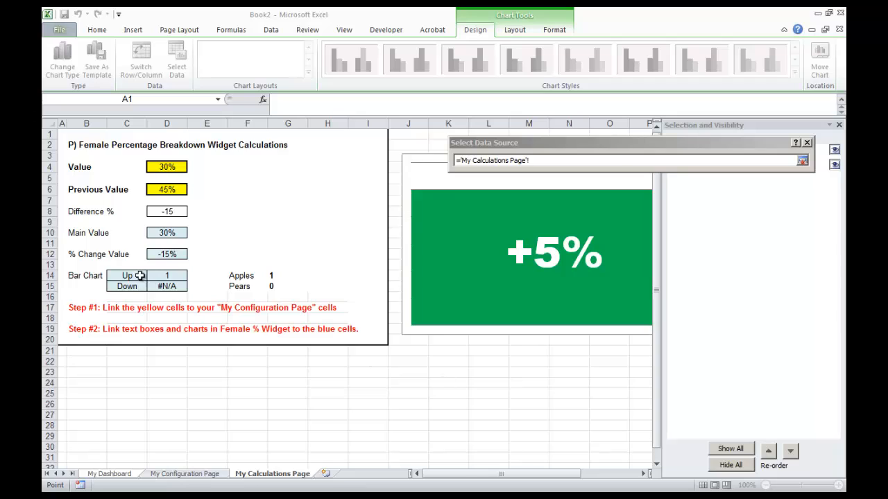
pyautogui.moveTo(129, 276); pyautogui.dragTo(149, 283)
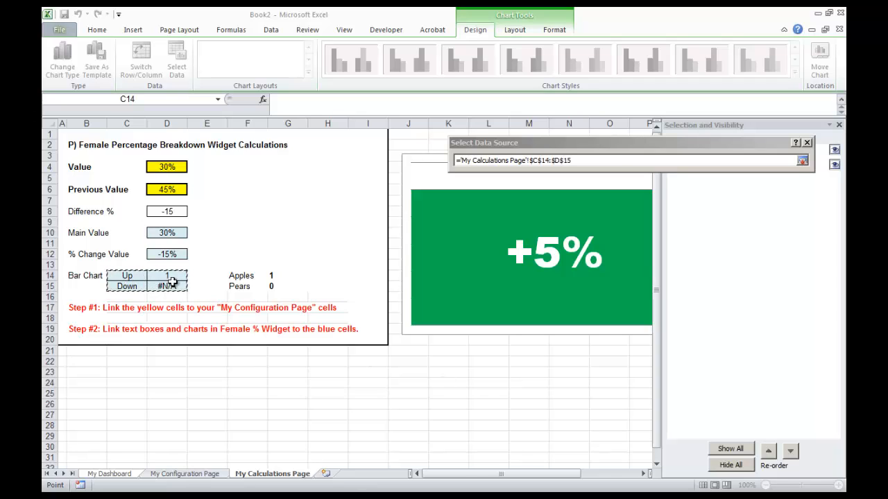
pyautogui.click(802, 162)
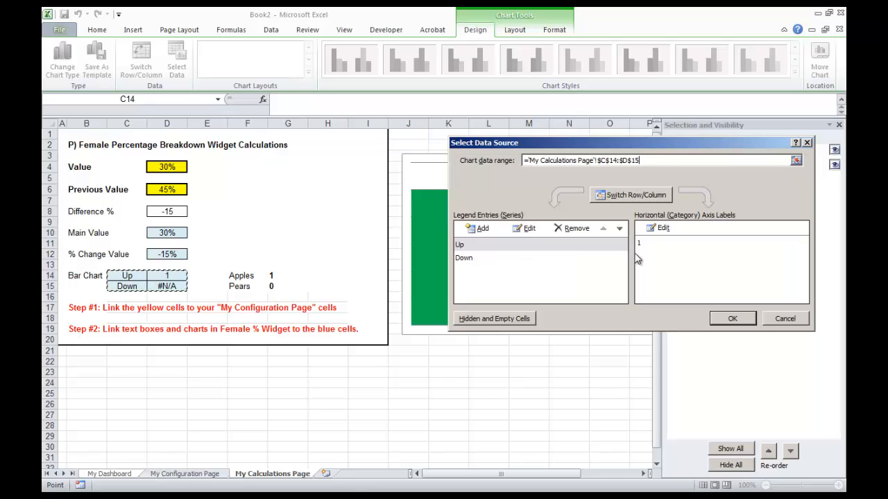
# Step: Check the name and value references of the chart's Up series and apply the new data source
pyautogui.click(459, 244)
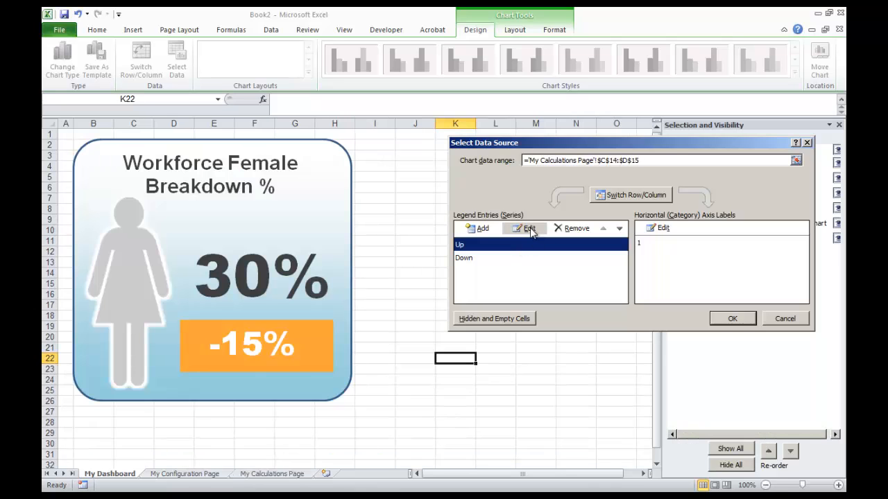
pyautogui.click(525, 228)
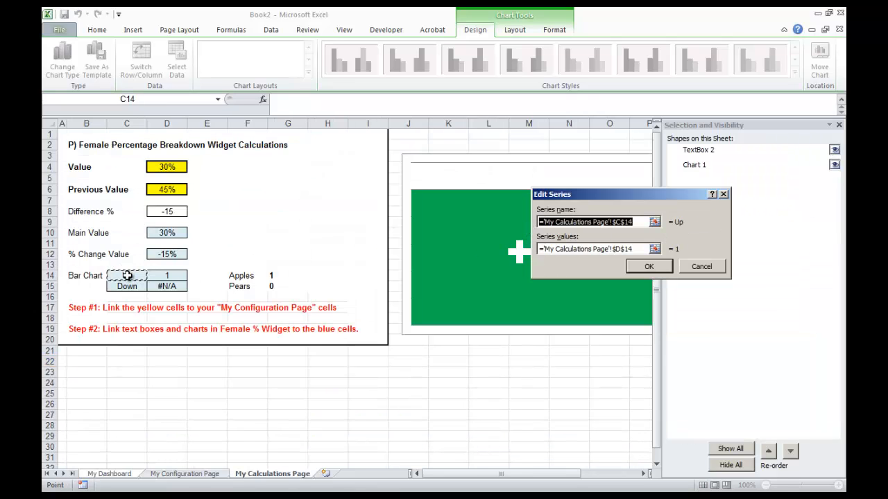
pyautogui.click(646, 268)
pyautogui.click(733, 319)
pyautogui.click(496, 421)
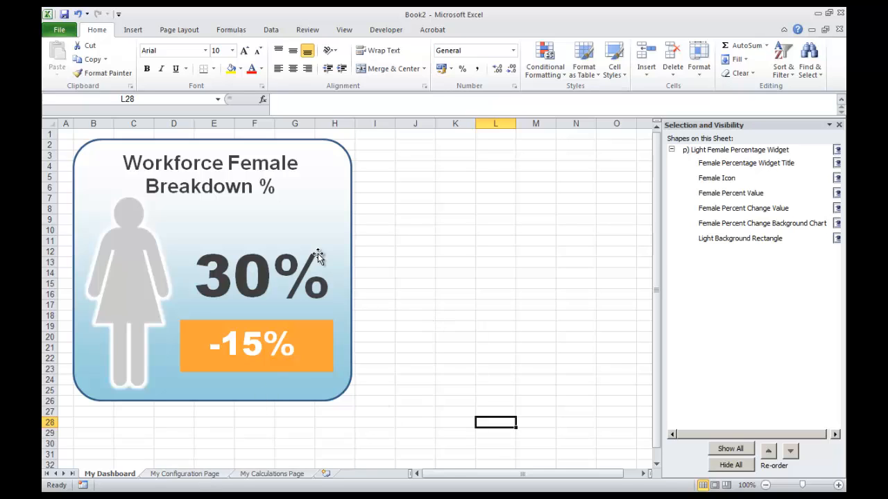
# Step: Set the Female Value in F6 on My Configuration Page to 50% and check the widget on My Dashboard
pyautogui.click(201, 476)
pyautogui.click(238, 368)
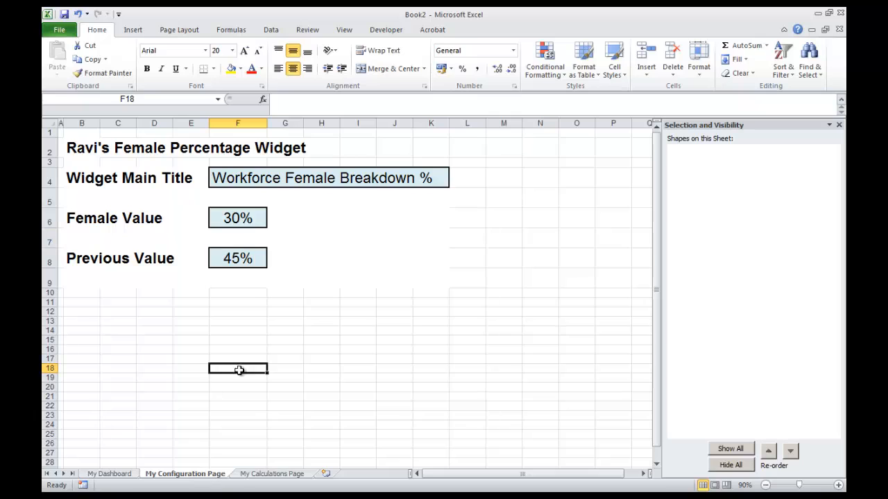
pyautogui.click(236, 219)
pyautogui.doubleClick(282, 99)
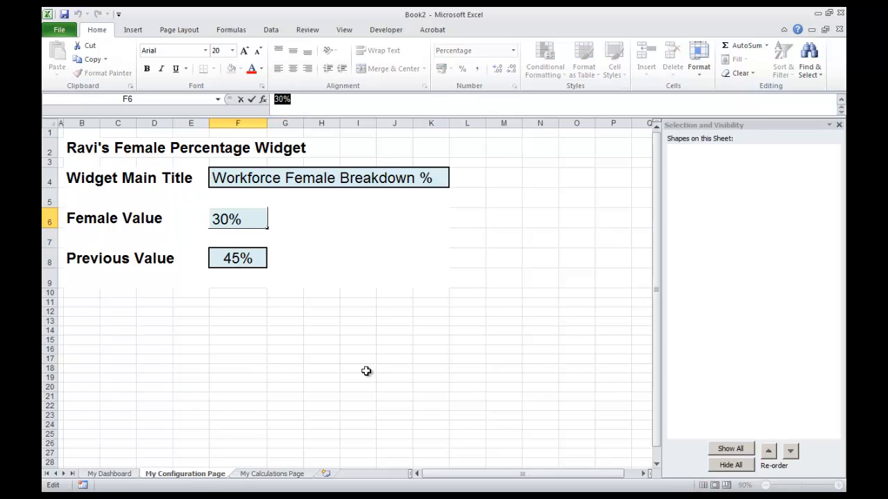
pyautogui.write('50')
pyautogui.press('Return')
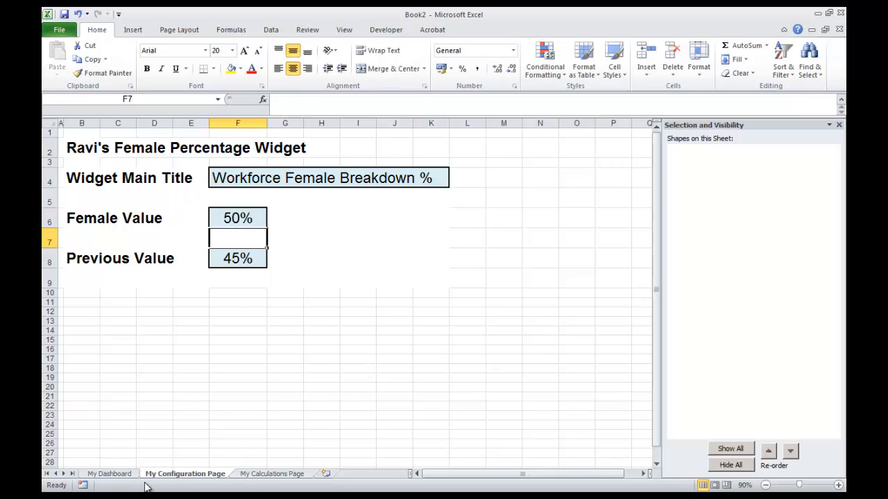
pyautogui.click(130, 478)
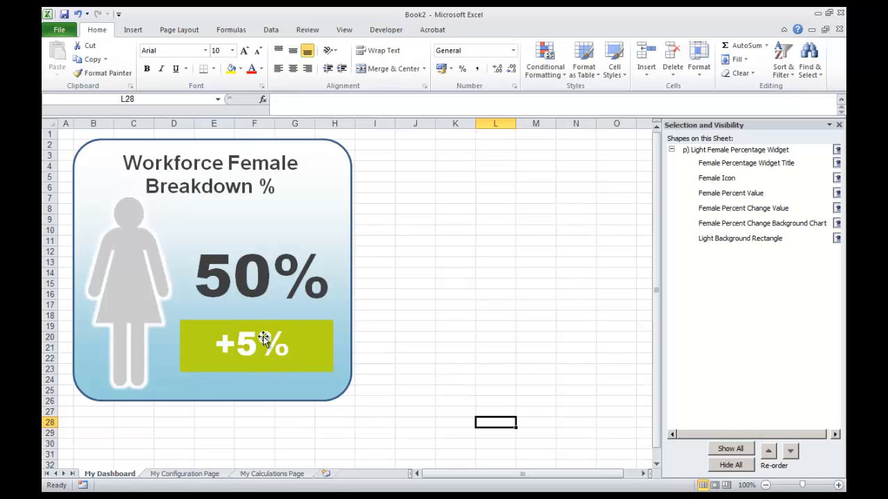
# Step: Set the Female Value in F6 on My Configuration Page to 10% and check the background chart's colour on My Dashboard
pyautogui.click(204, 475)
pyautogui.click(216, 378)
pyautogui.click(250, 218)
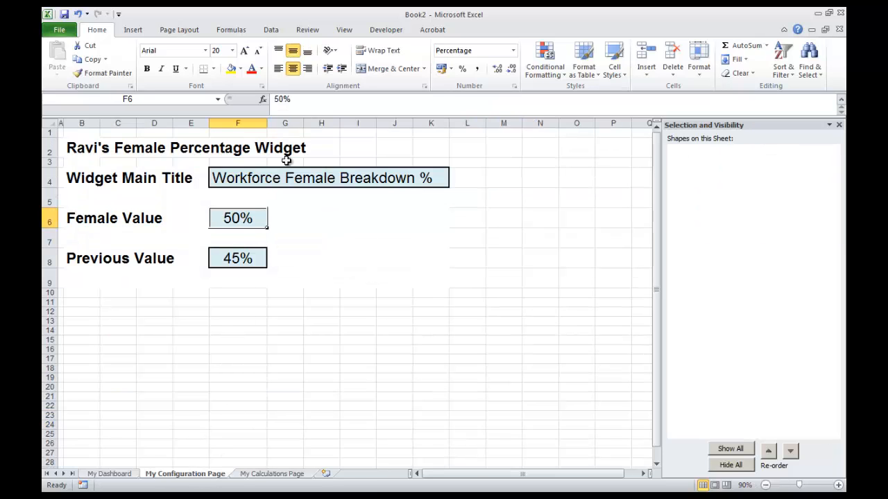
pyautogui.press('F2')
pyautogui.hotkey('shift', 'Home')
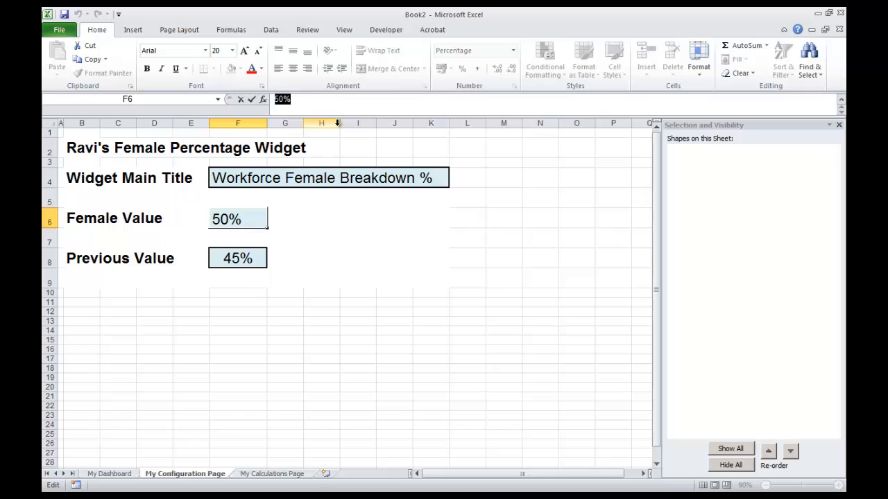
pyautogui.write('10')
pyautogui.press('Return')
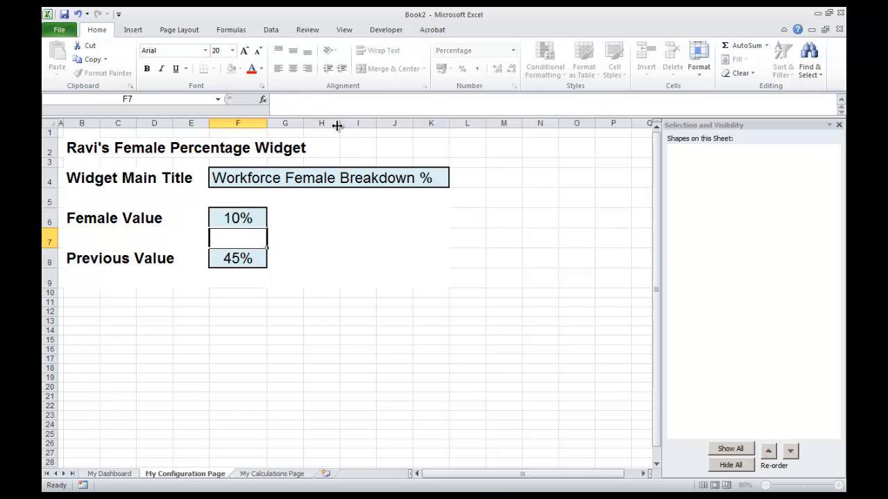
pyautogui.click(118, 475)
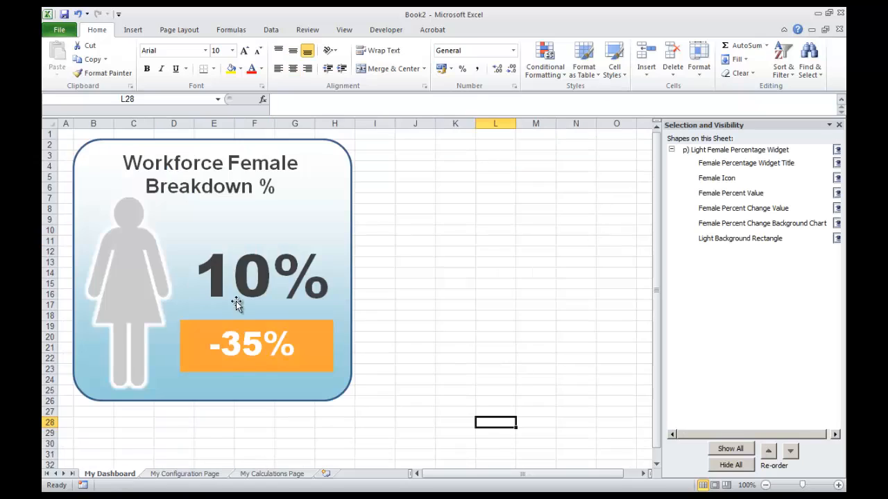
# Step: Change the solid fill of the background chart's Up series to red
pyautogui.click(316, 371)
pyautogui.click(321, 352)
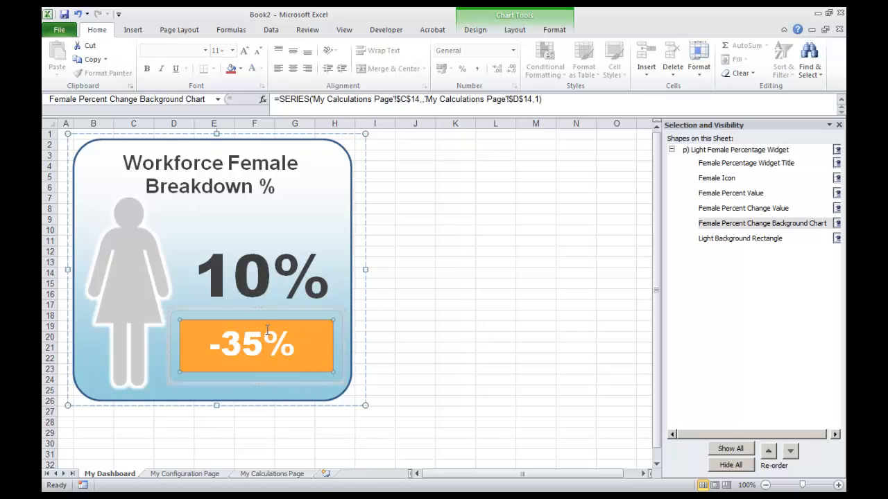
pyautogui.rightClick(321, 368)
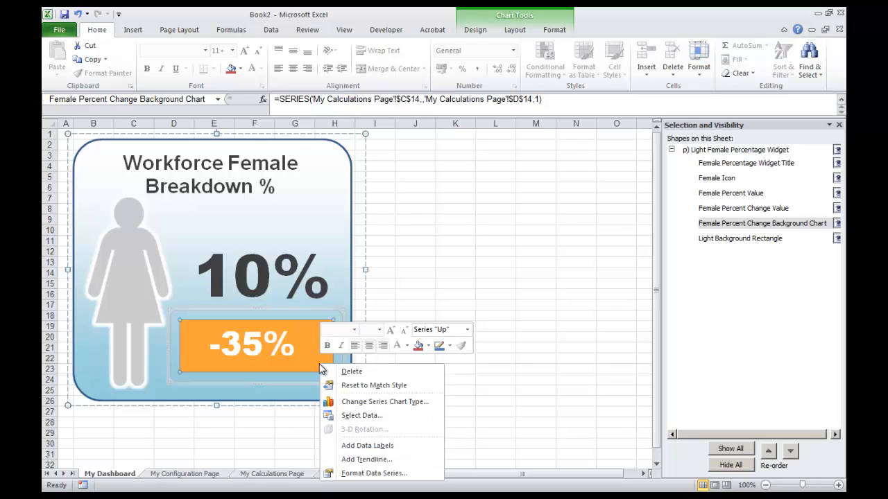
pyautogui.click(386, 473)
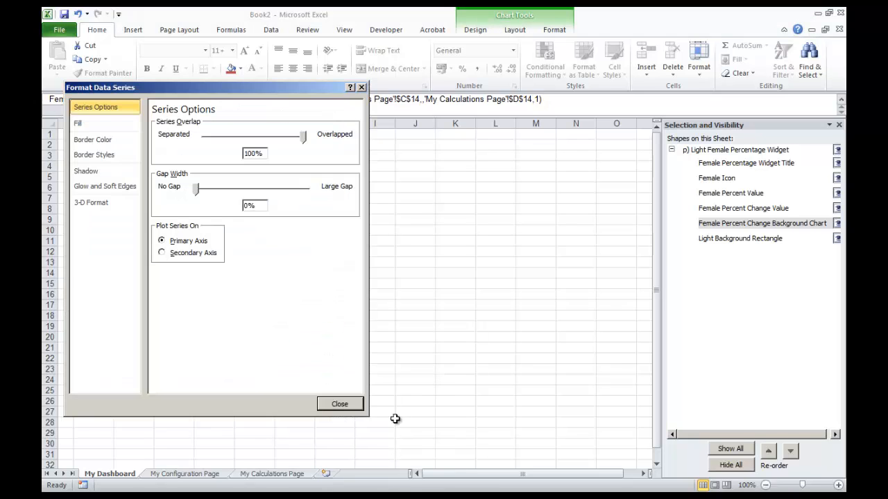
pyautogui.click(84, 128)
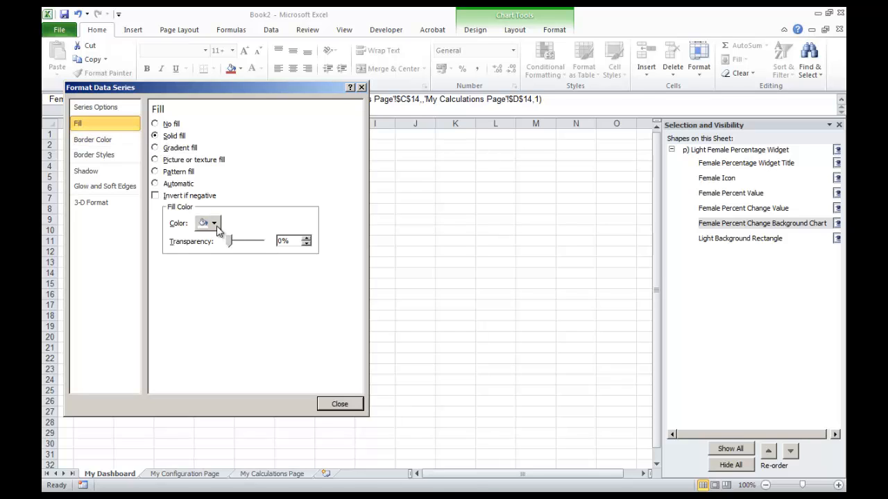
pyautogui.click(217, 231)
pyautogui.click(216, 317)
pyautogui.click(349, 409)
pyautogui.click(430, 402)
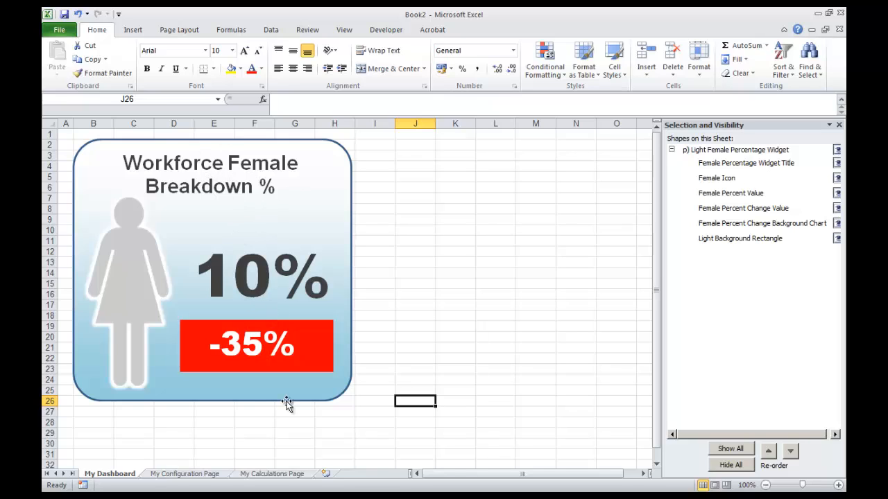
# Step: Set the Female Value in F6 on My Configuration Page to 55% and return to the widget on My Dashboard
pyautogui.click(210, 476)
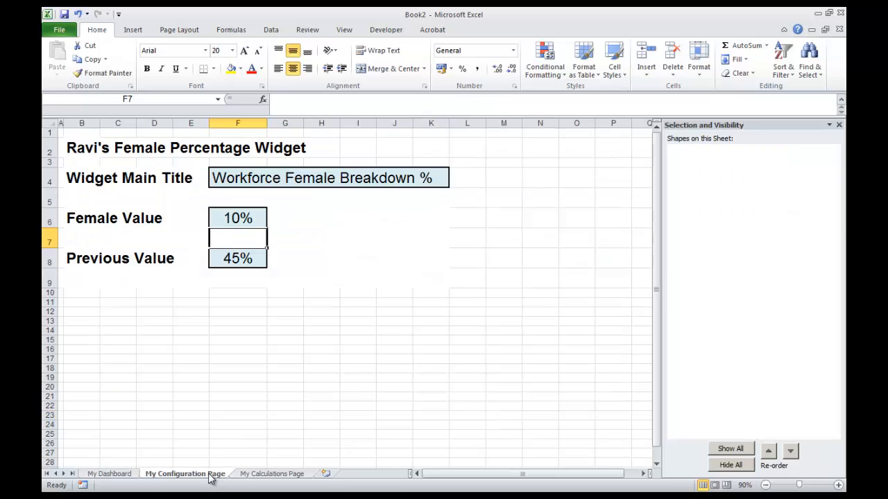
pyautogui.click(244, 222)
pyautogui.doubleClick(298, 101)
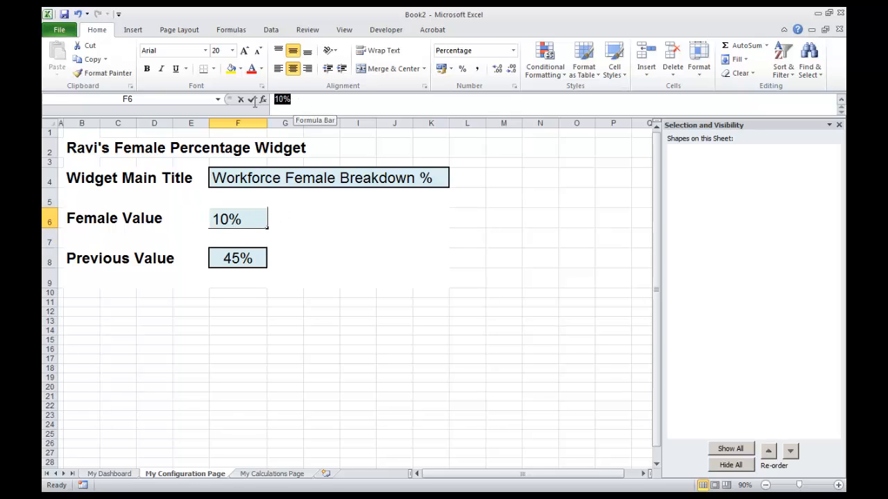
pyautogui.write('50')
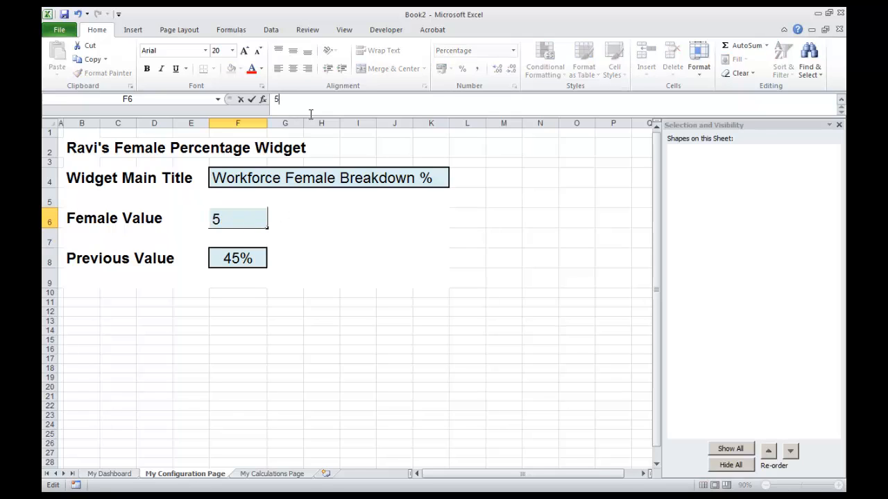
pyautogui.press('Return')
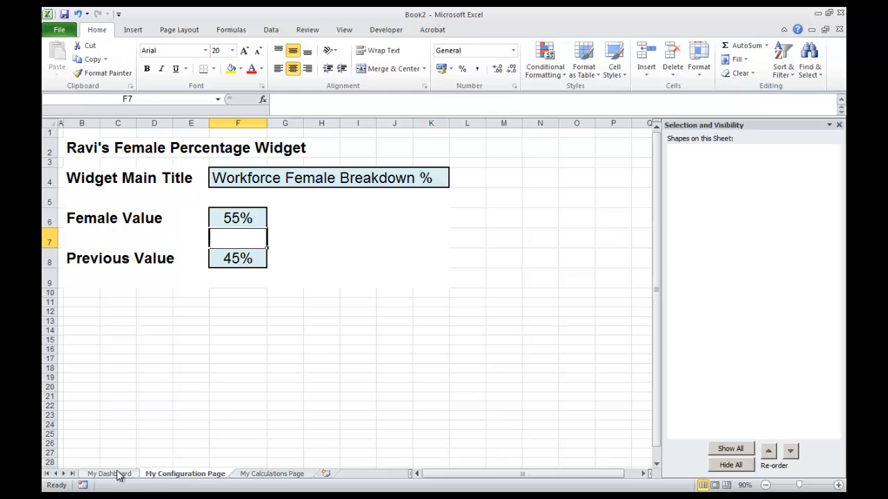
pyautogui.click(113, 474)
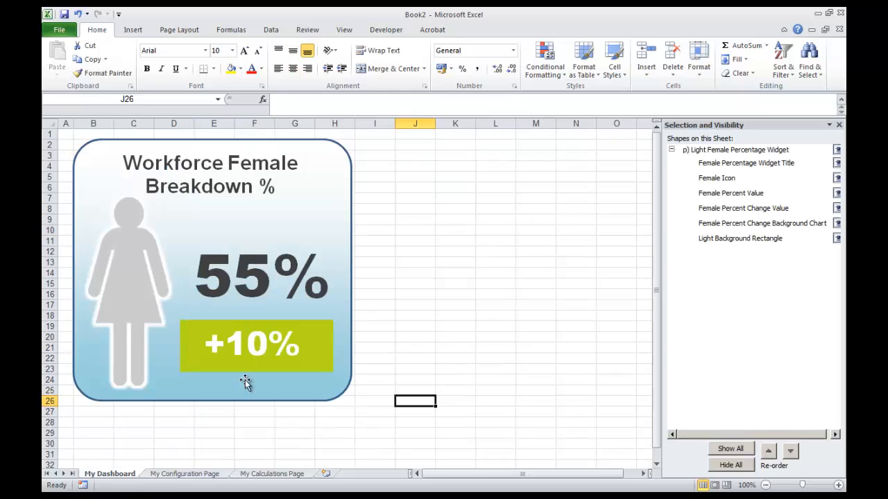
# Step: Change the solid fill of the background chart's Down series to the standard green
pyautogui.click(318, 348)
pyautogui.click(319, 346)
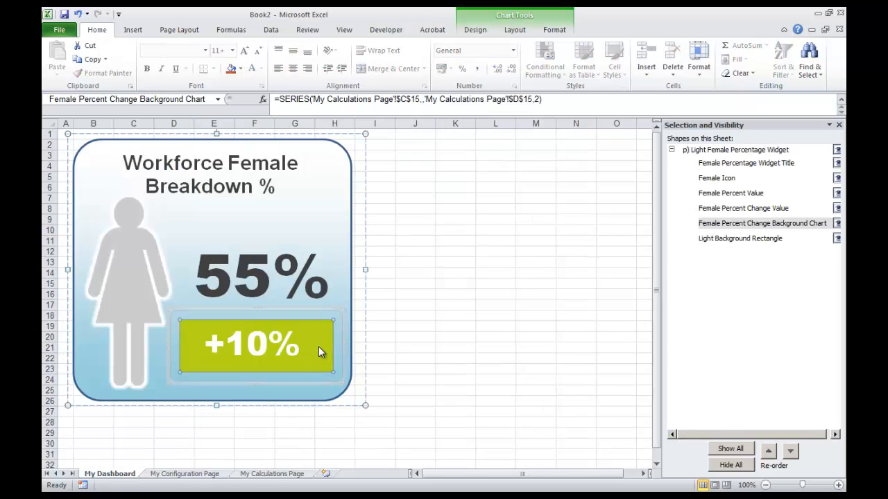
pyautogui.rightClick(319, 346)
pyautogui.click(399, 456)
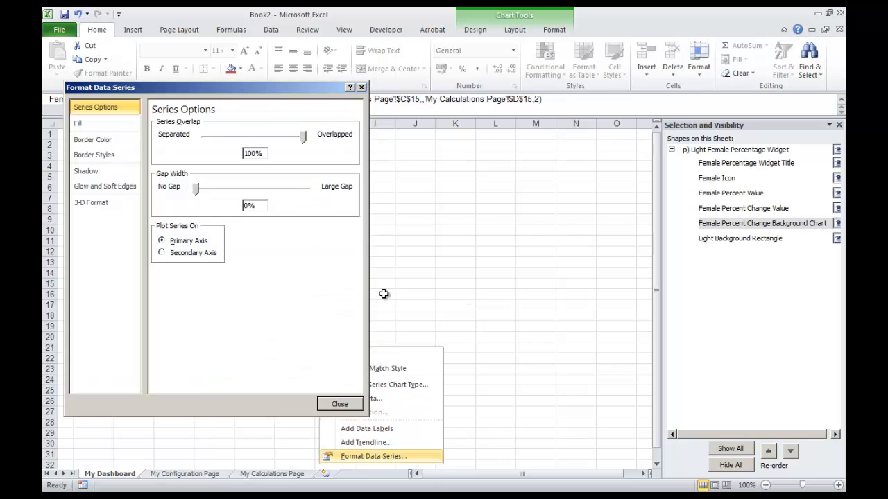
pyautogui.click(91, 123)
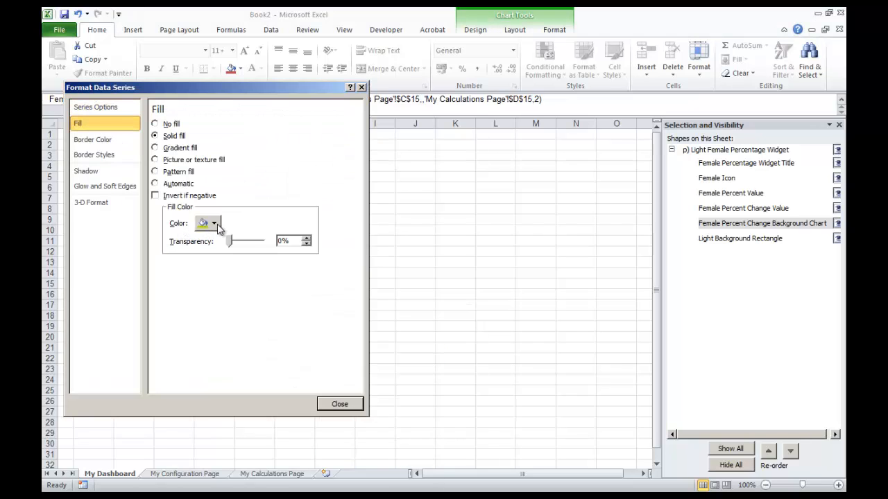
pyautogui.click(217, 227)
pyautogui.click(259, 319)
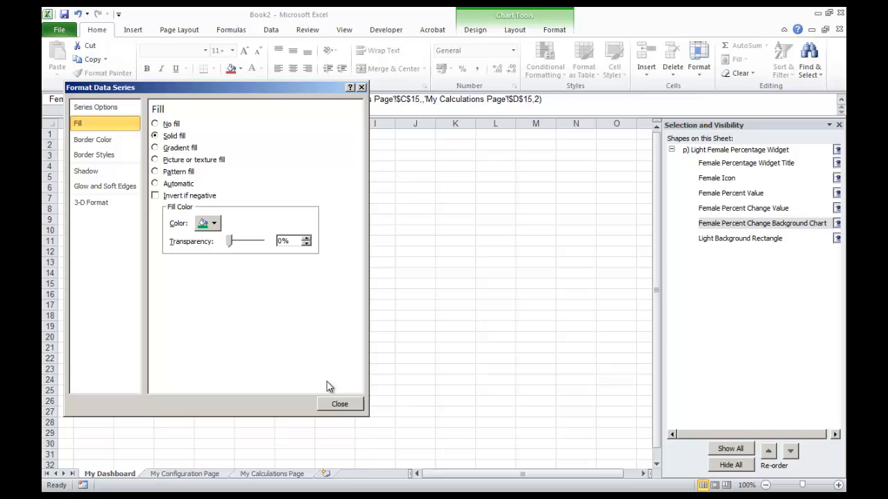
# Step: Change the solid fill of the background chart's Down series to a darker green from the standard colours
pyautogui.click(217, 227)
pyautogui.click(236, 331)
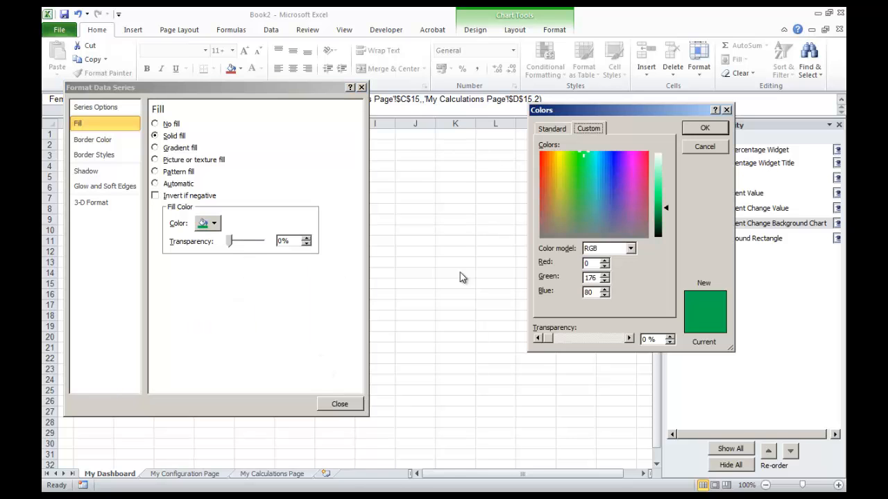
pyautogui.click(552, 129)
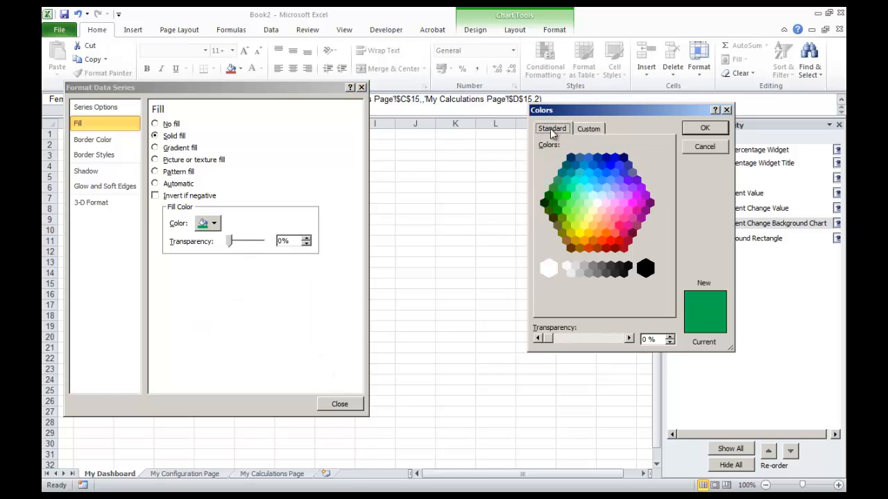
pyautogui.click(555, 204)
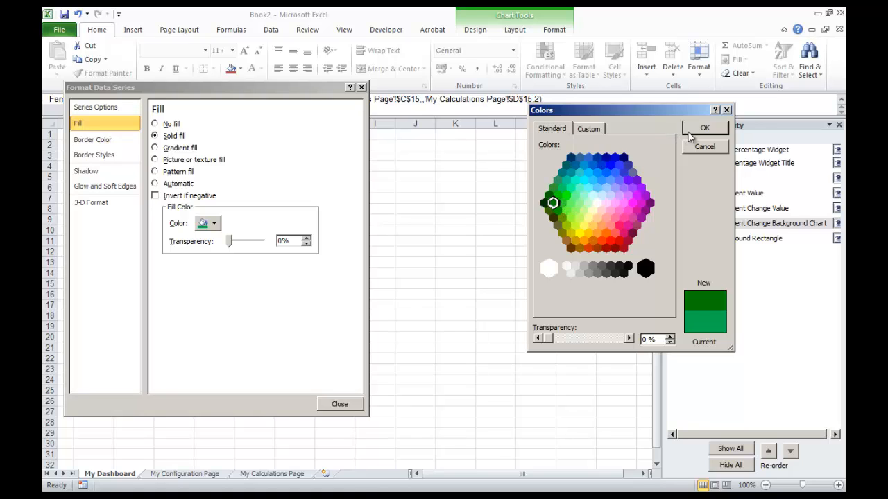
pyautogui.click(702, 131)
pyautogui.click(338, 404)
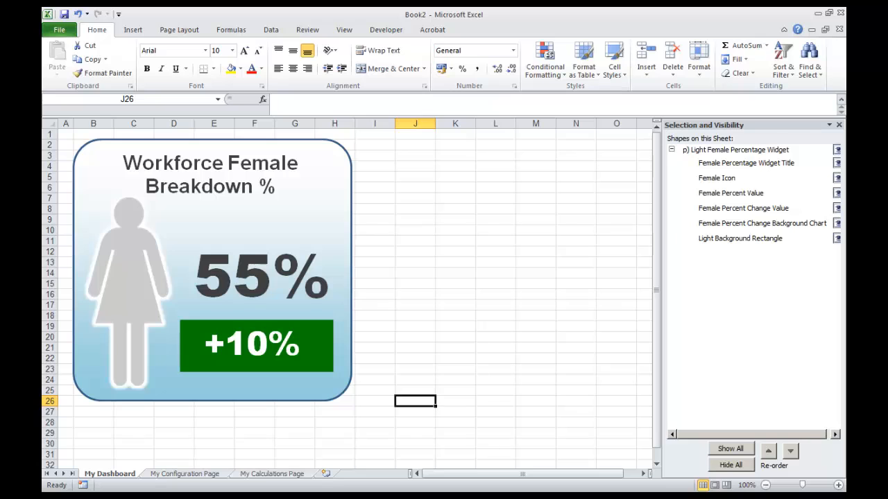
# Step: Switch to the browser to review the forum post on the Female Percentage Widget's colours and return to the workbook
pyautogui.click(347, 495)
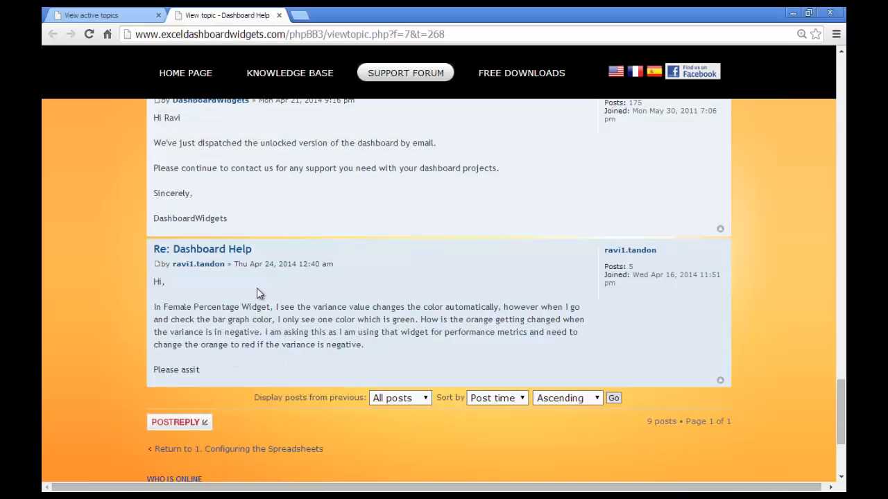
pyautogui.click(463, 486)
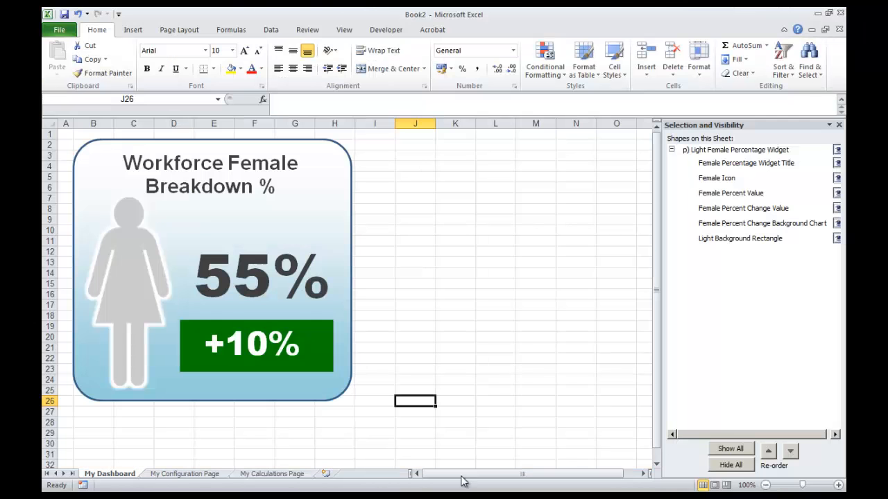
pyautogui.click(380, 444)
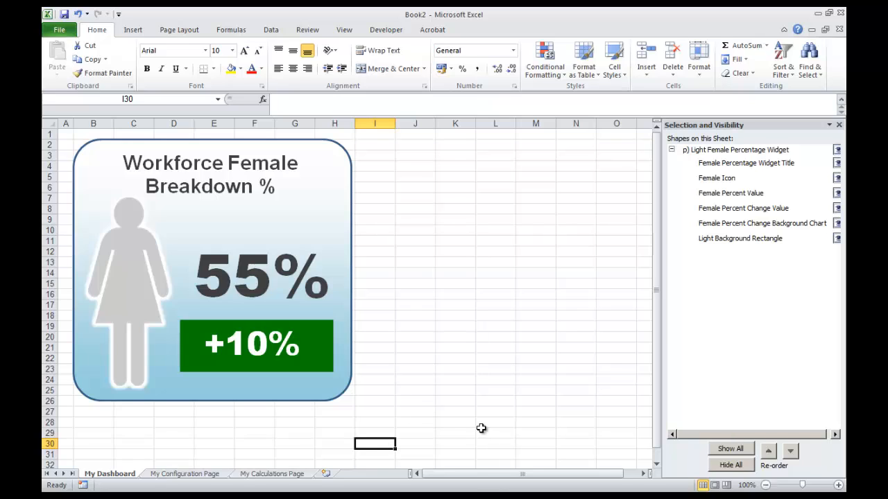
# Step: Close the Selection and Visibility pane and reduce the sheet zoom to 90%
pyautogui.click(838, 126)
pyautogui.click(526, 326)
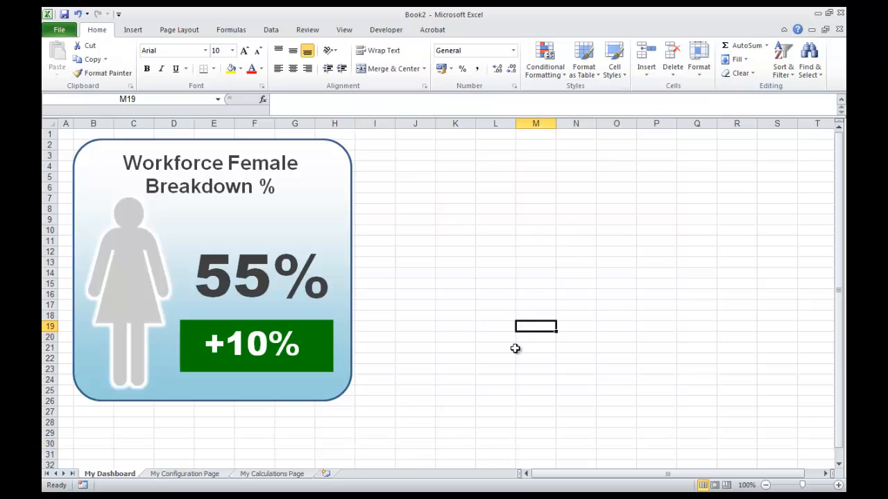
pyautogui.click(765, 485)
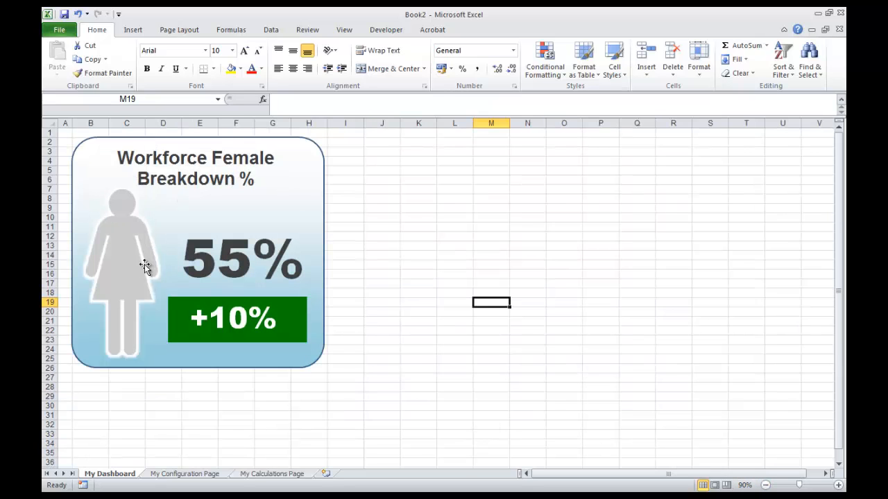
# Step: Ungroup the Light Female Percentage Widget on My Dashboard into its separate shapes
pyautogui.click(324, 216)
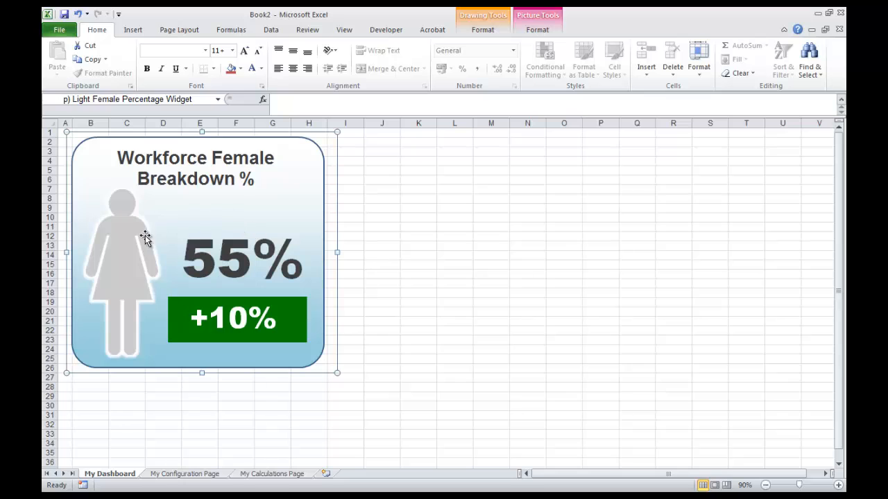
pyautogui.rightClick(323, 207)
pyautogui.moveTo(382, 276)
pyautogui.click(463, 303)
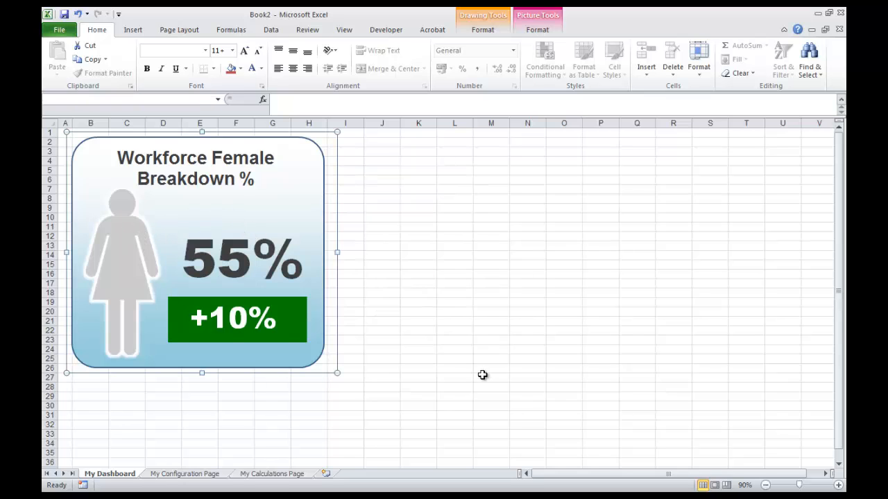
pyautogui.press('Escape')
pyautogui.click(248, 424)
# Step: Move the female icon out of the widget and centre the Female Percent Value beneath the title
pyautogui.click(135, 257)
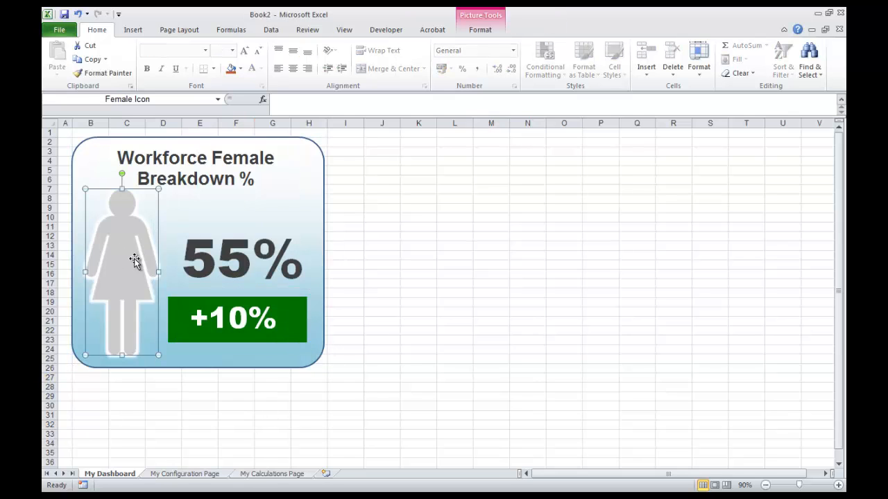
pyautogui.moveTo(130, 251); pyautogui.dragTo(441, 272)
pyautogui.click(253, 258)
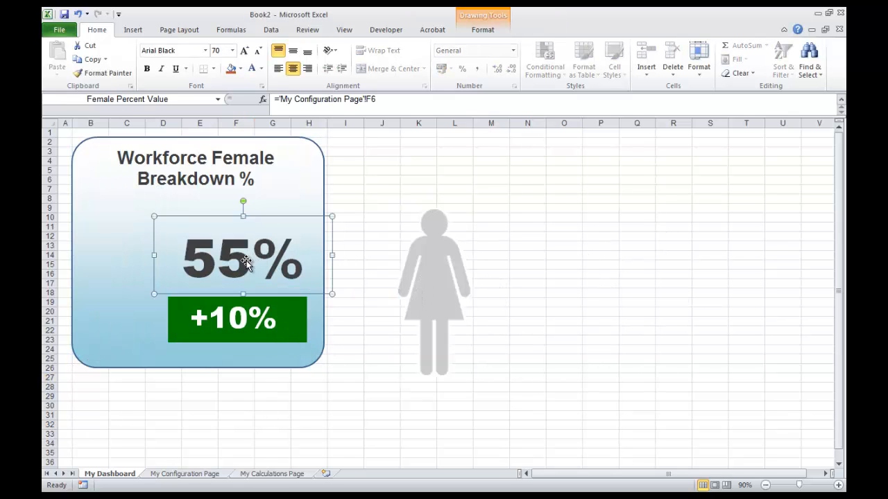
pyautogui.moveTo(225, 218); pyautogui.dragTo(178, 207)
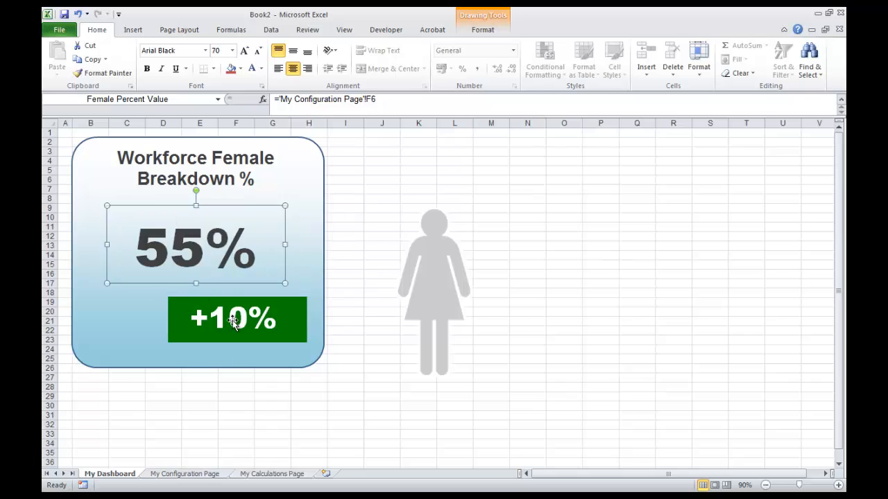
pyautogui.click(243, 416)
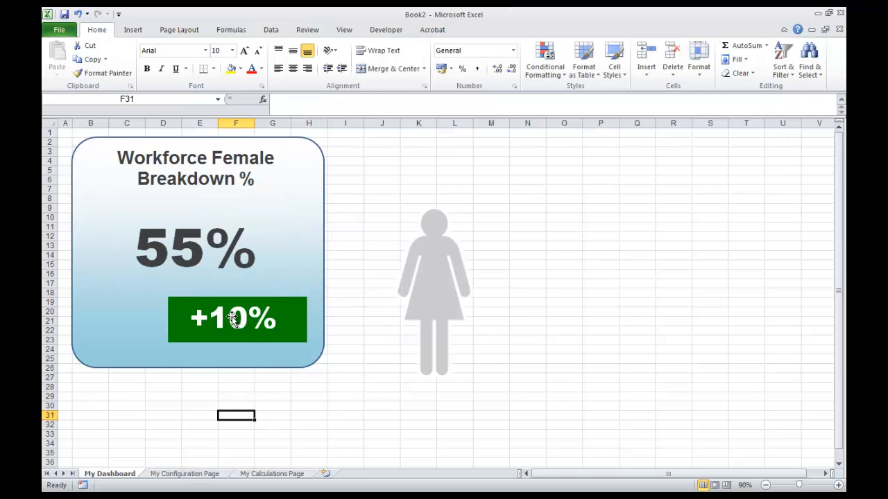
# Step: Centre the percent change value and its background chart beneath the Female Percent Value, and delete the female icon
pyautogui.click(301, 337)
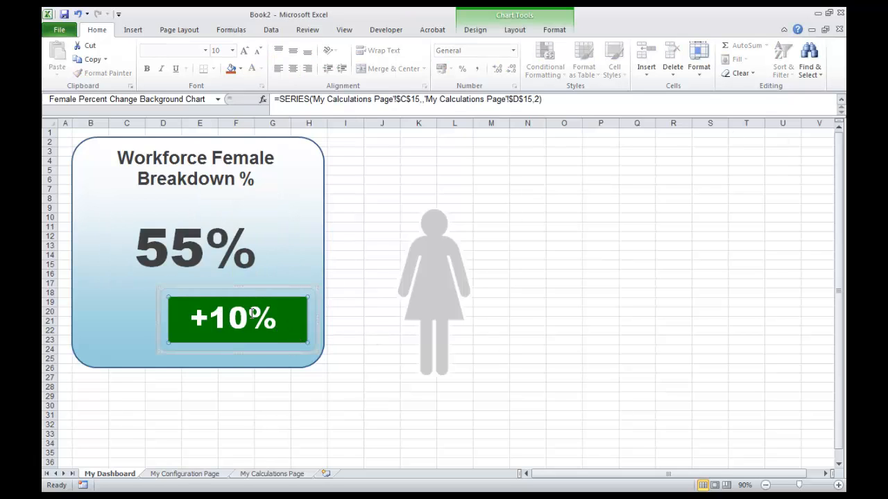
pyautogui.moveTo(270, 288); pyautogui.dragTo(221, 297)
pyautogui.click(271, 410)
pyautogui.click(243, 323)
pyautogui.click(442, 293)
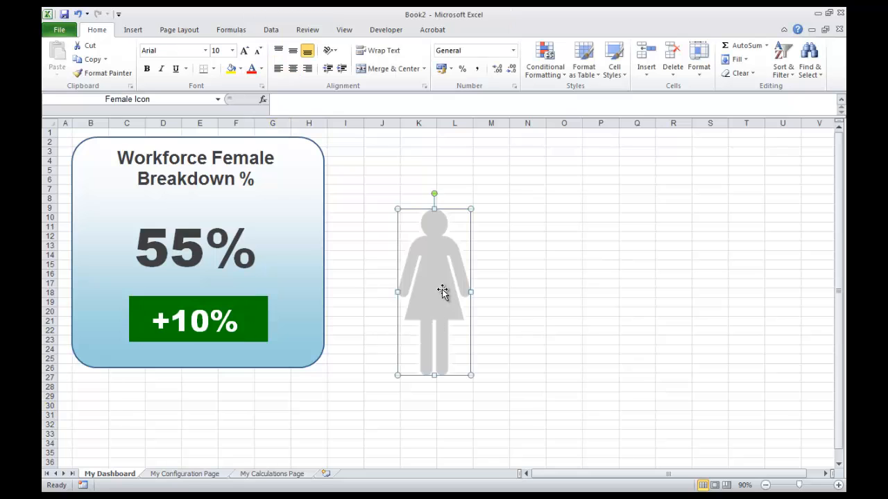
pyautogui.press('Delete')
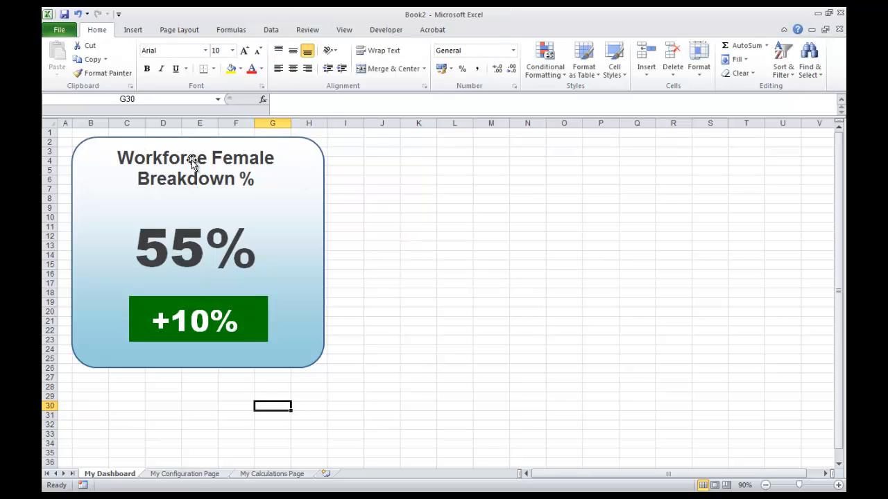
# Step: Change the Widget Main Title in F4 on My Configuration Page to "Increase in Customer Satisfaction %" and return to My Dashboard
pyautogui.click(179, 474)
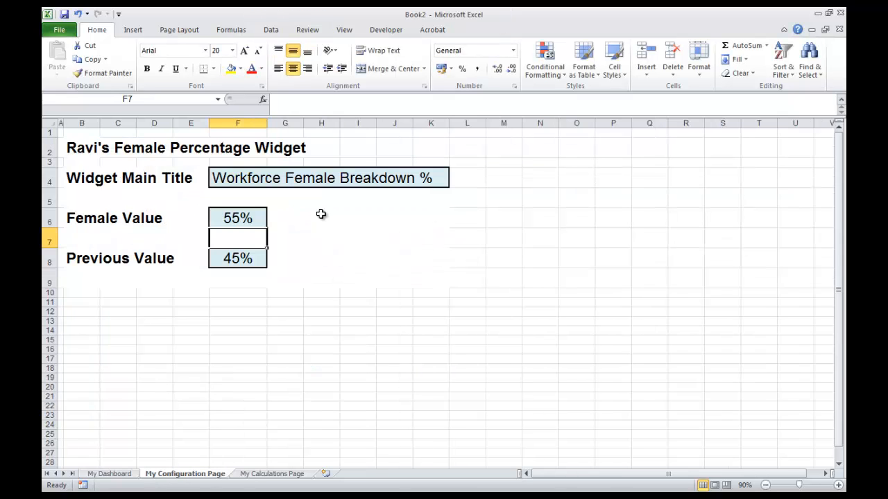
pyautogui.click(242, 179)
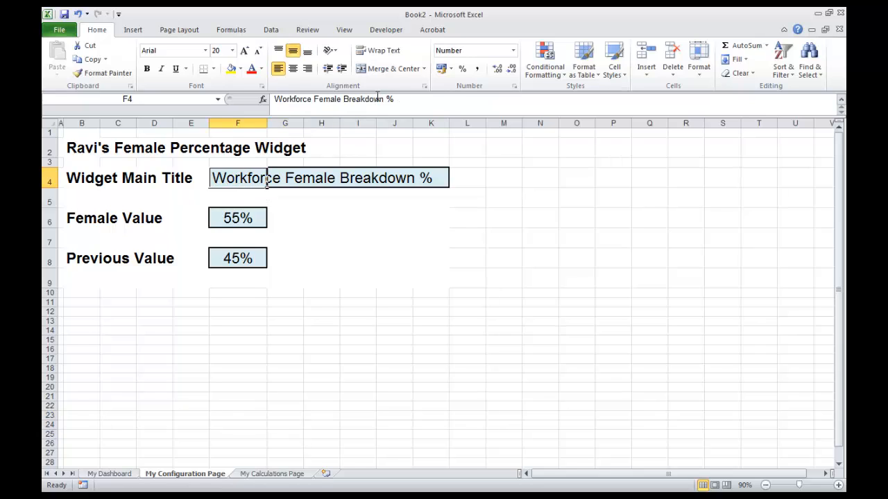
pyautogui.moveTo(383, 99); pyautogui.dragTo(206, 100)
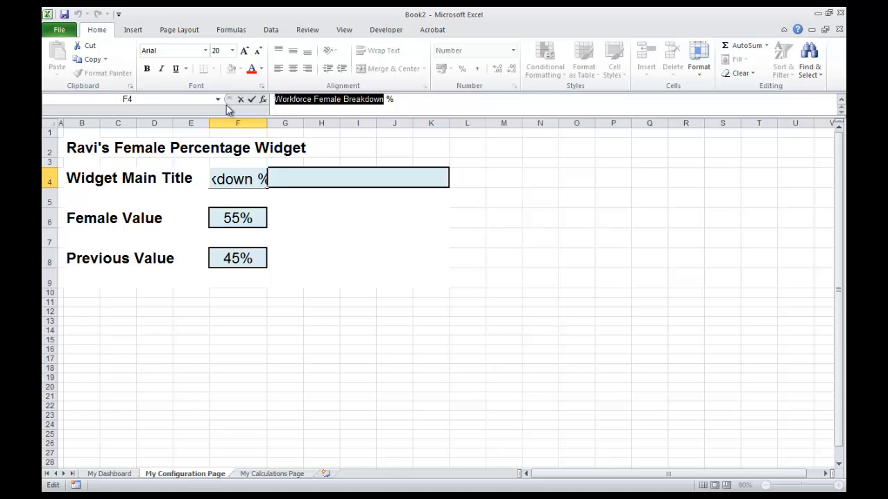
pyautogui.write('Increase in')
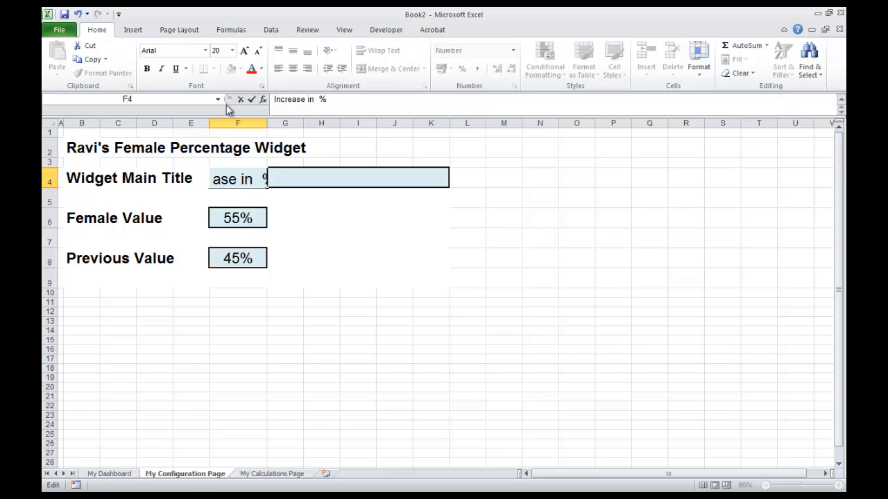
pyautogui.write('Cust')
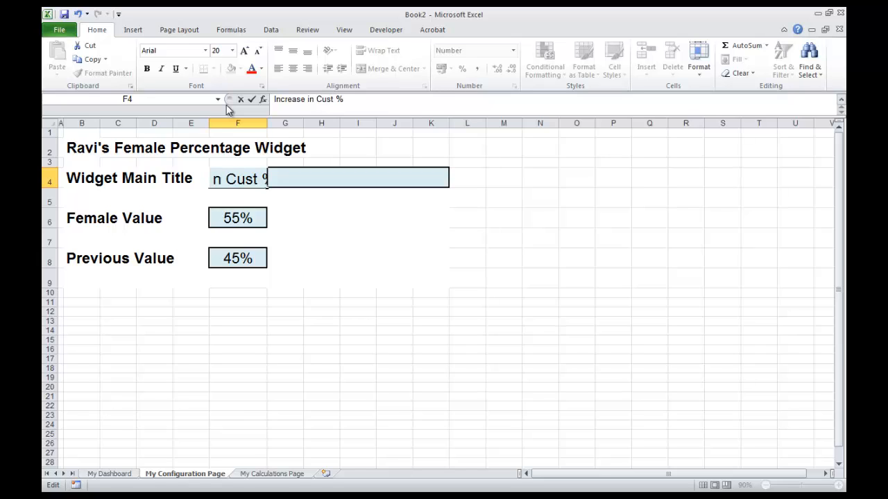
pyautogui.write('om')
pyautogui.write('er Sat')
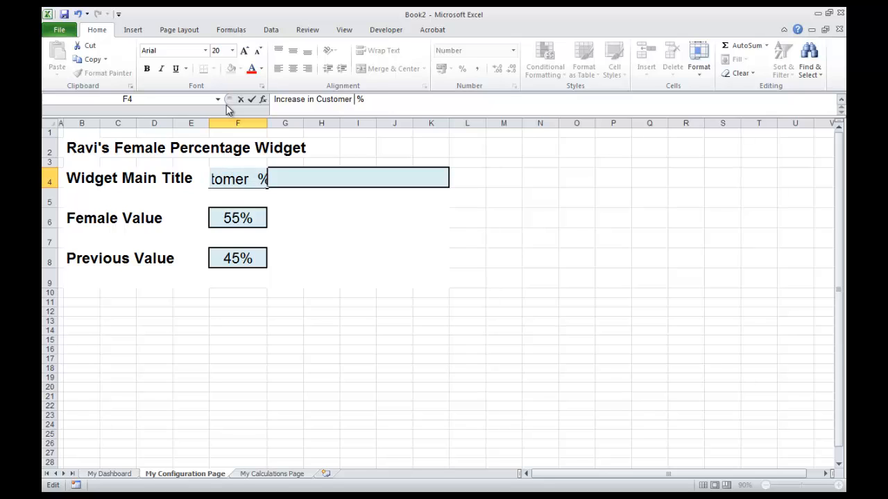
pyautogui.write('isfaction')
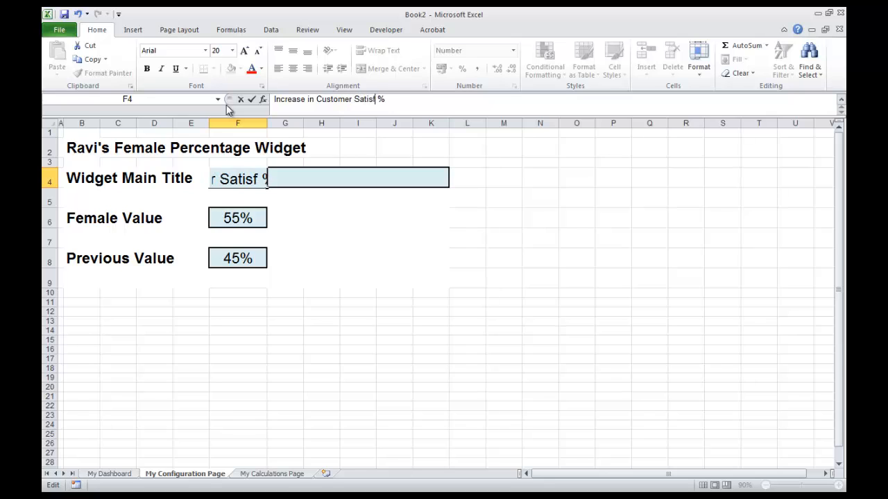
pyautogui.press('Return')
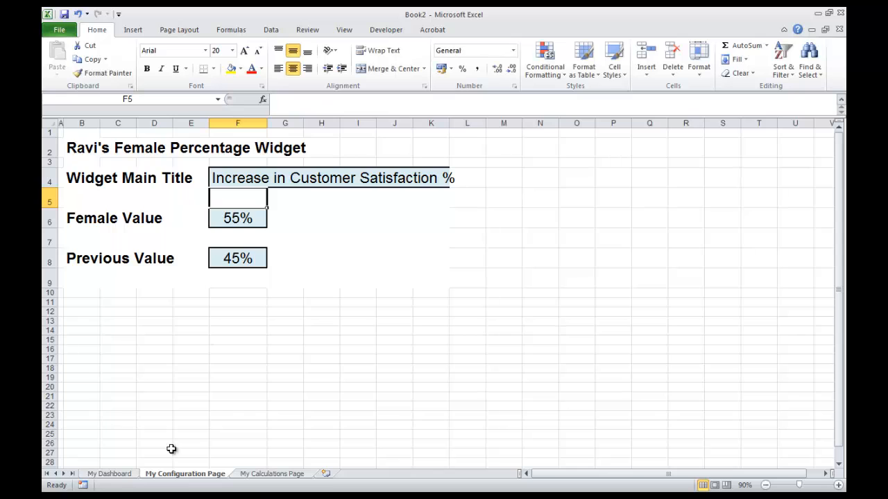
pyautogui.click(126, 474)
pyautogui.click(424, 322)
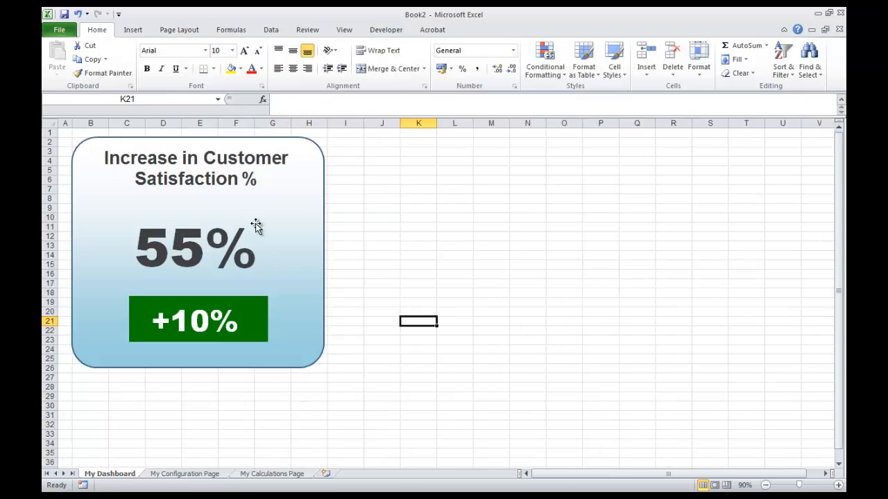